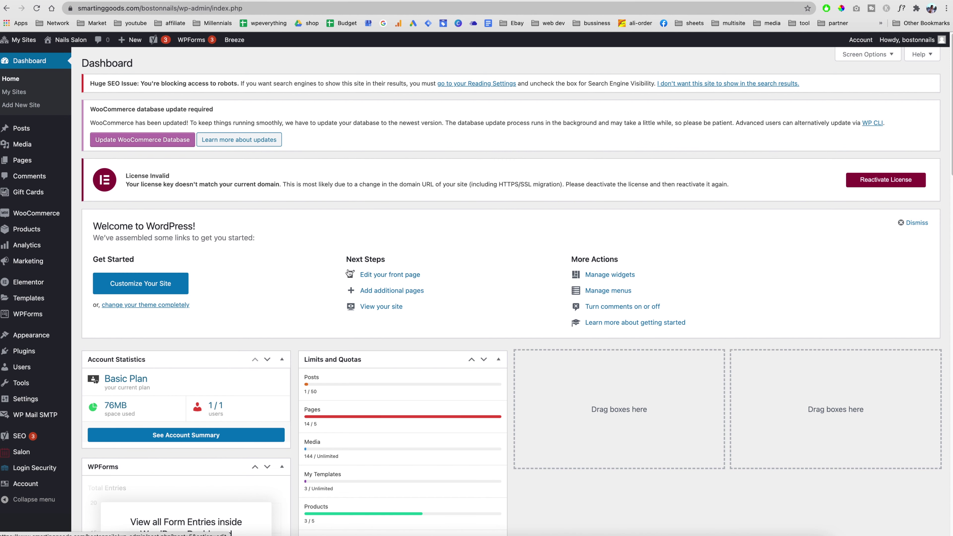
scroll(338, 270, down, 3)
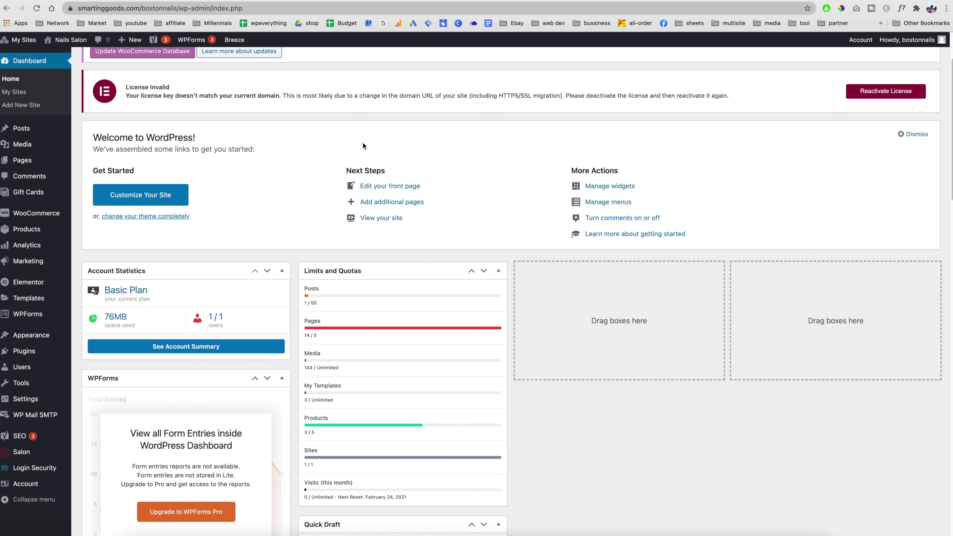
scroll(288, 130, up, 3)
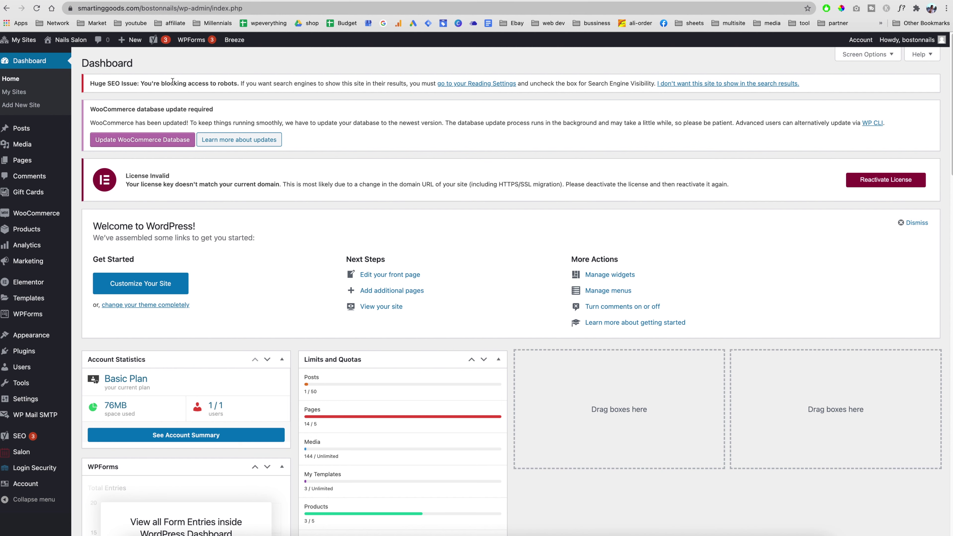
mouse_move(69, 40)
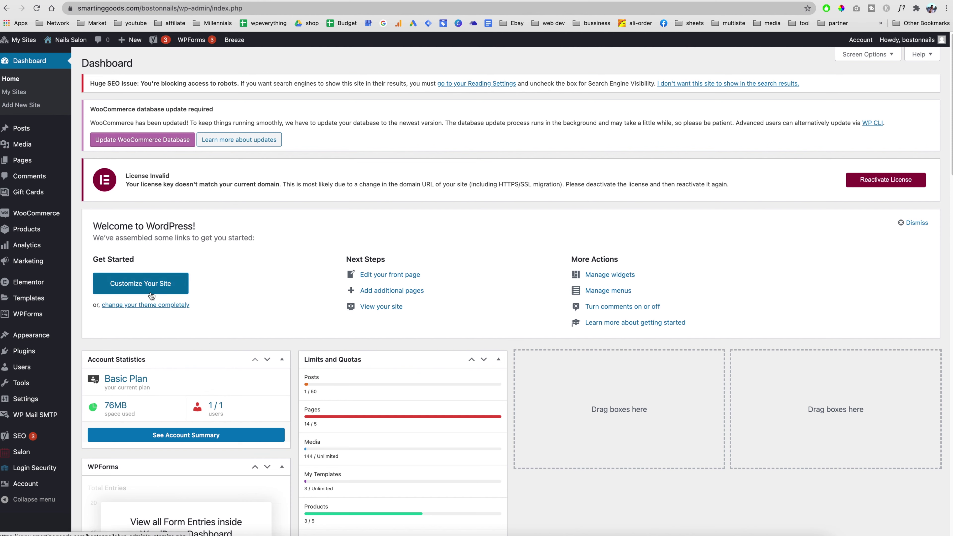
- Open the salon booking calendar and expand the reservations for 17 February 2021
mouse_move(70, 456)
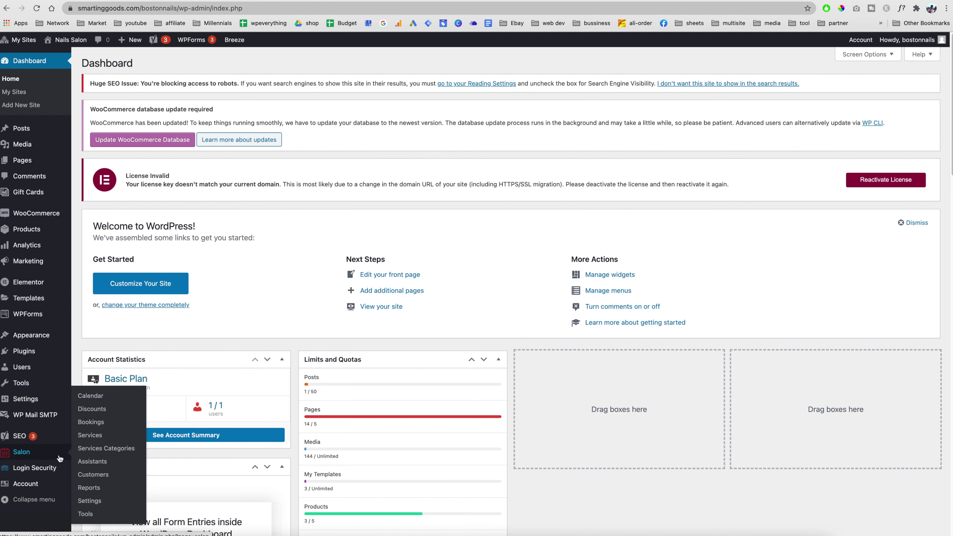
click(22, 454)
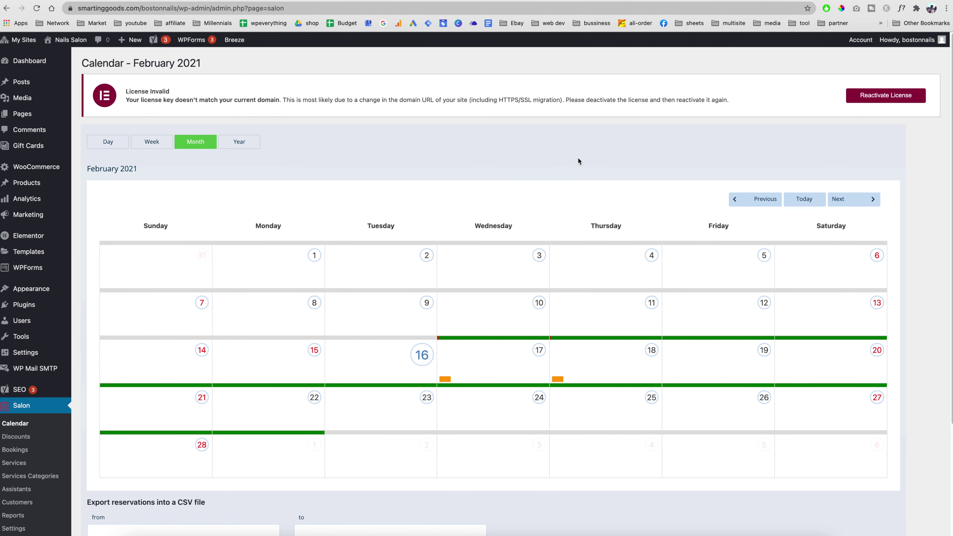
scroll(578, 160, down, 2)
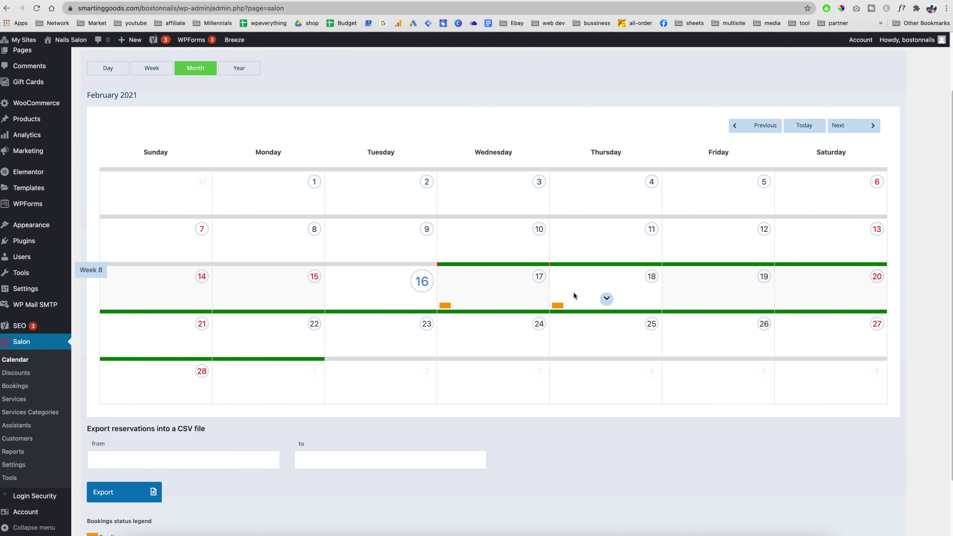
click(495, 299)
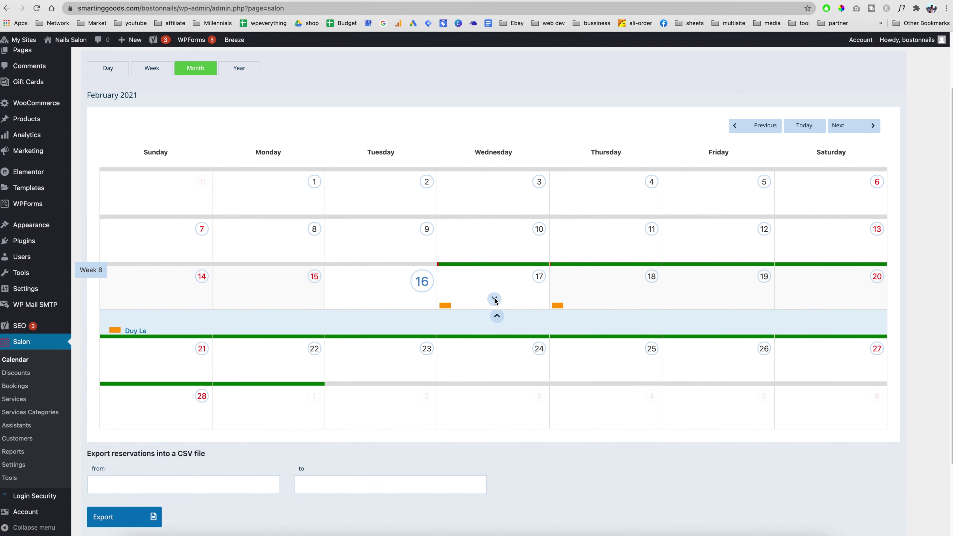
scroll(496, 301, down, 2)
scroll(495, 295, down, 1)
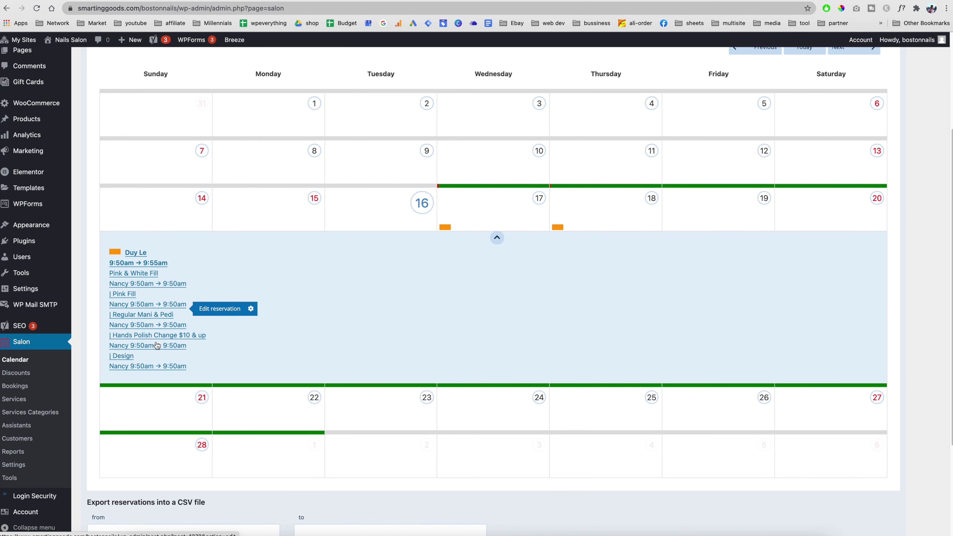
- Open the 17 February reservation, review its customer details, services, amounts and notes, and close it without saving
click(159, 313)
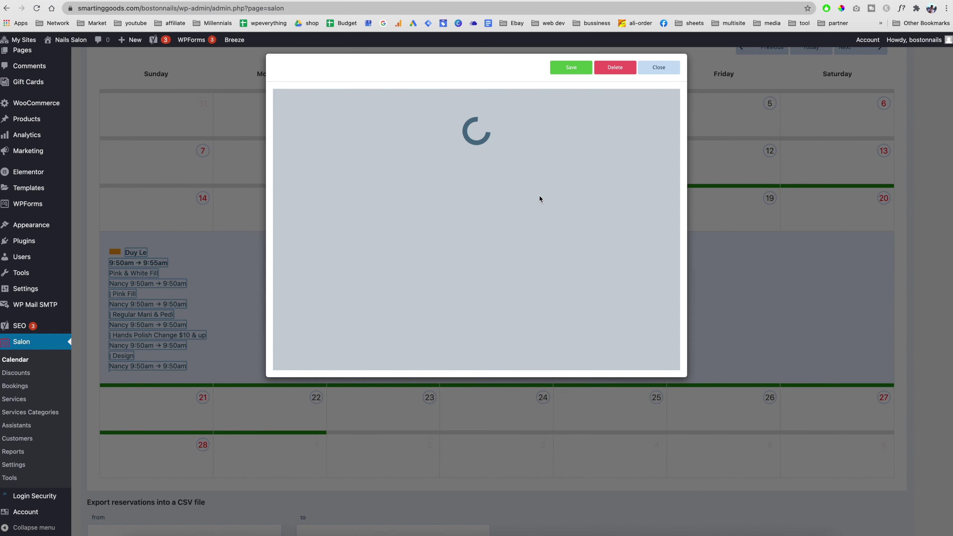
scroll(558, 225, down, 5)
scroll(558, 225, down, 10)
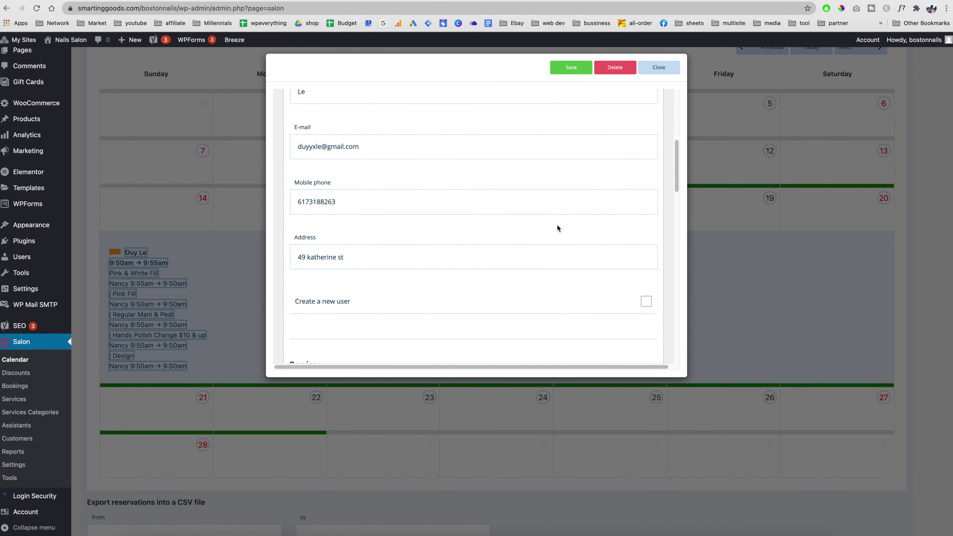
scroll(557, 227, down, 5)
scroll(600, 136, up, 4)
scroll(528, 275, down, 5)
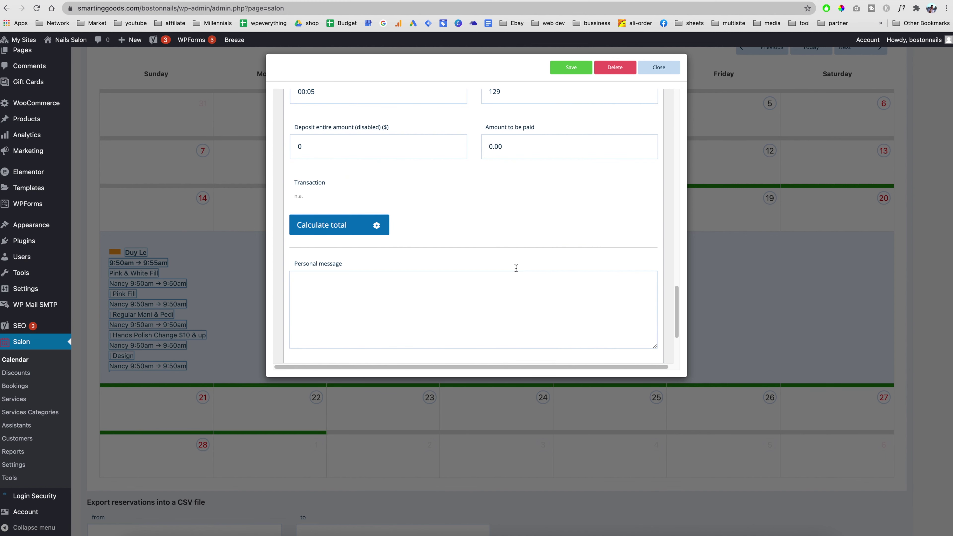
scroll(537, 111, up, 1)
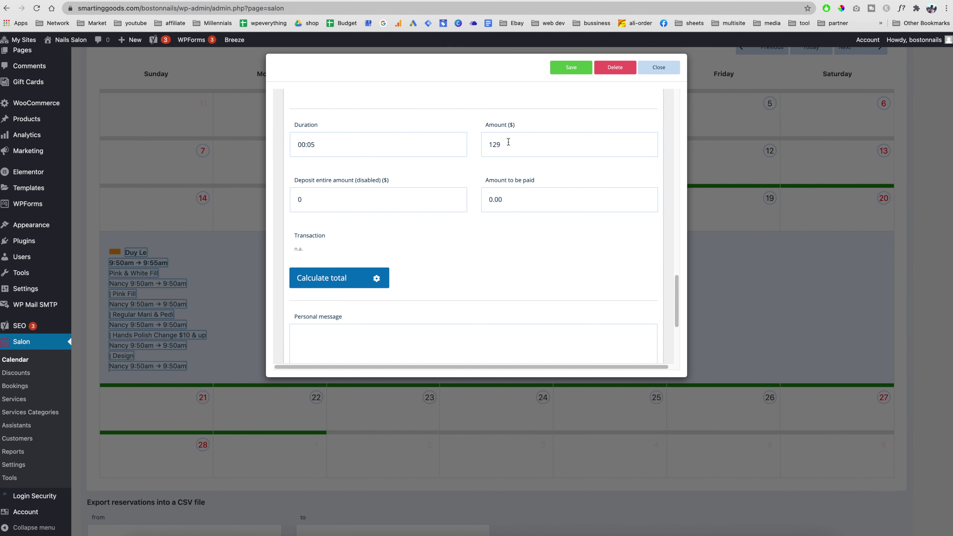
scroll(538, 166, down, 3)
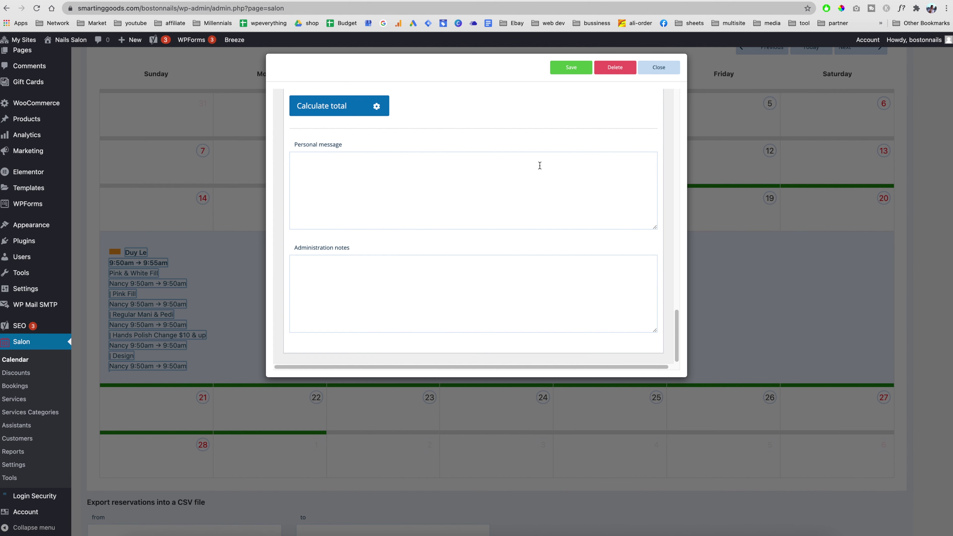
scroll(638, 138, up, 4)
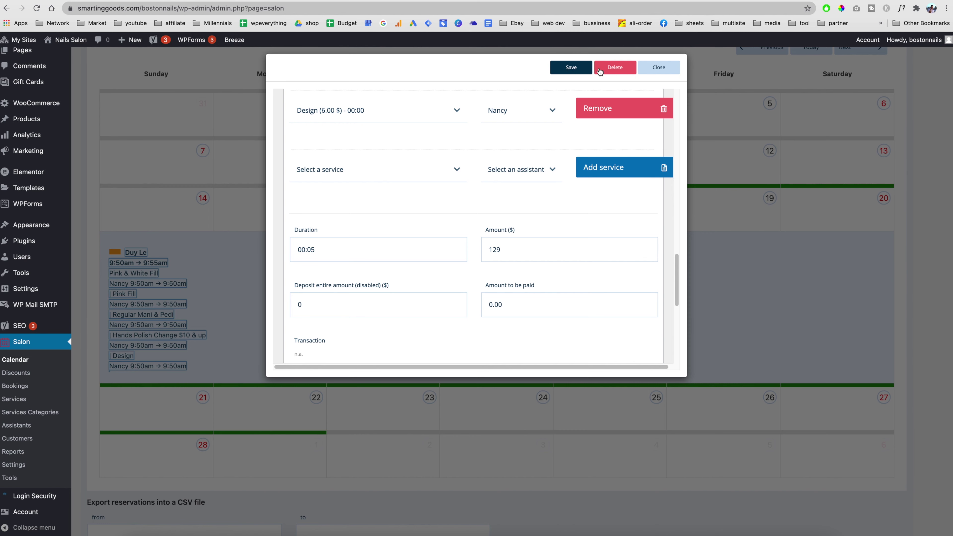
click(662, 71)
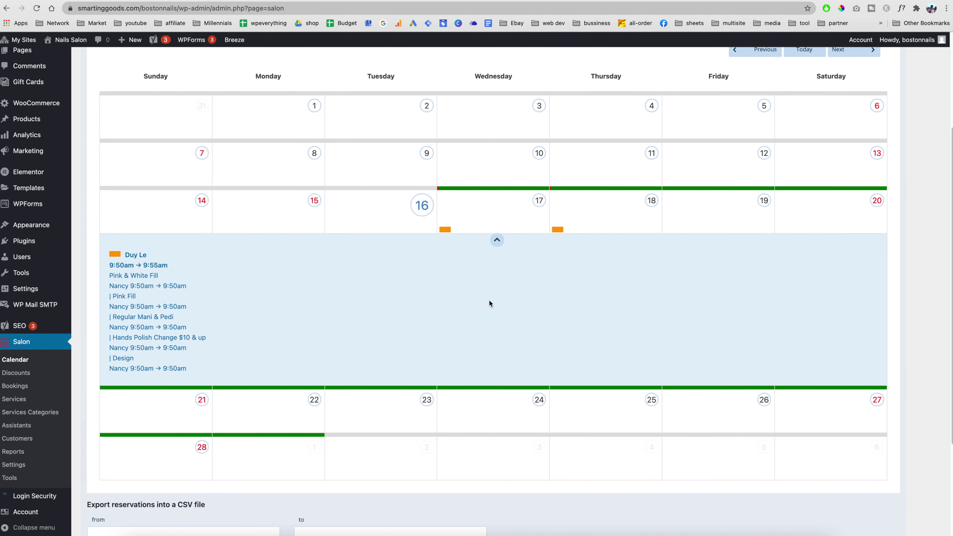
- Start a new salon discount named "vip" with an amount of 20 and the type %
scroll(402, 311, down, 5)
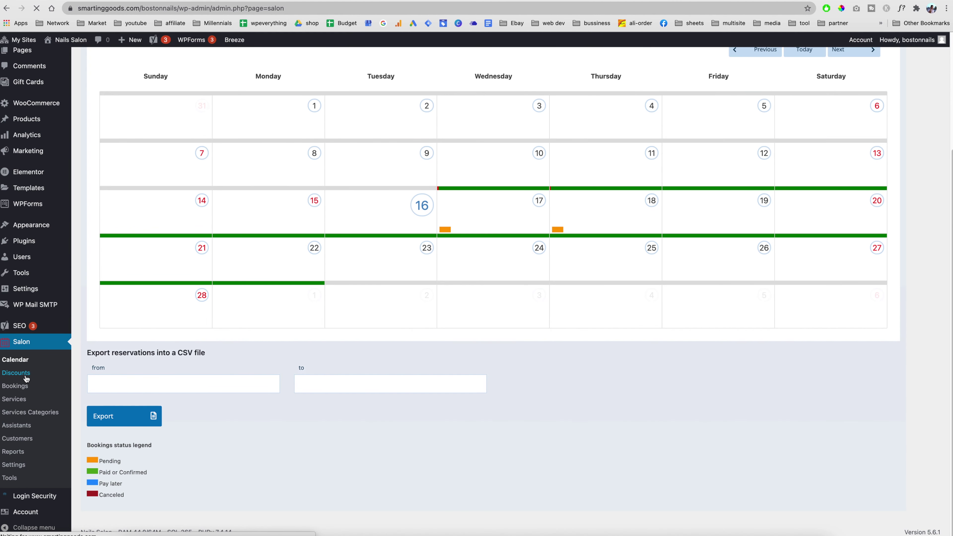
click(26, 377)
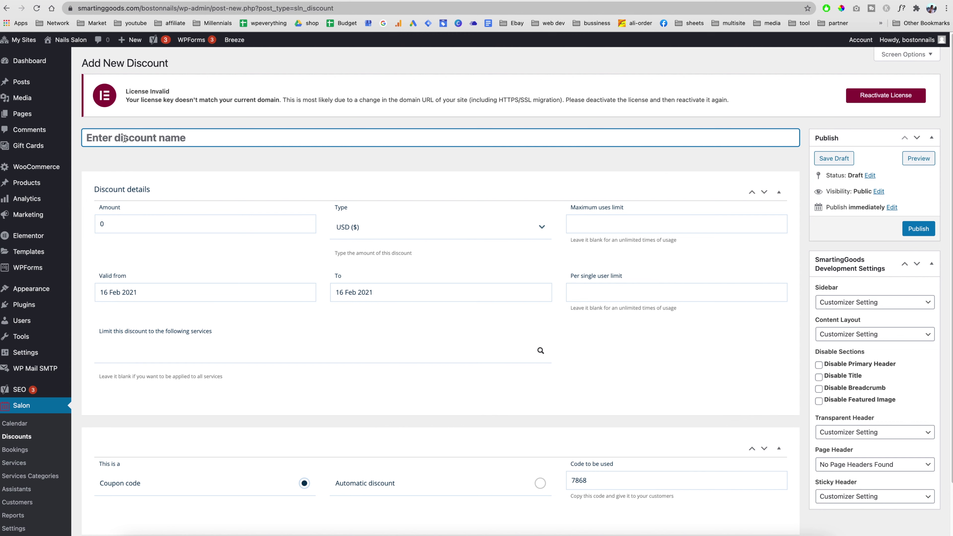
text(vip)
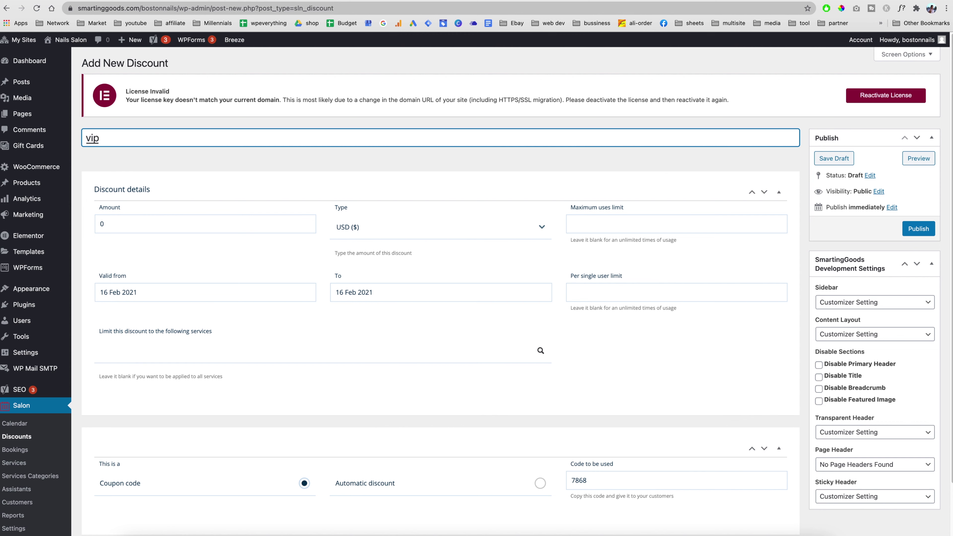
click(127, 217)
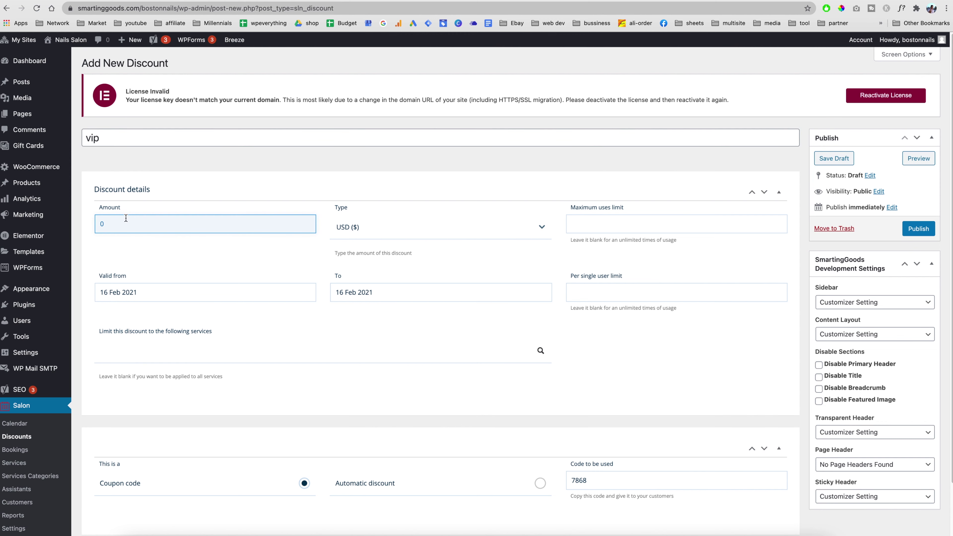
text(20)
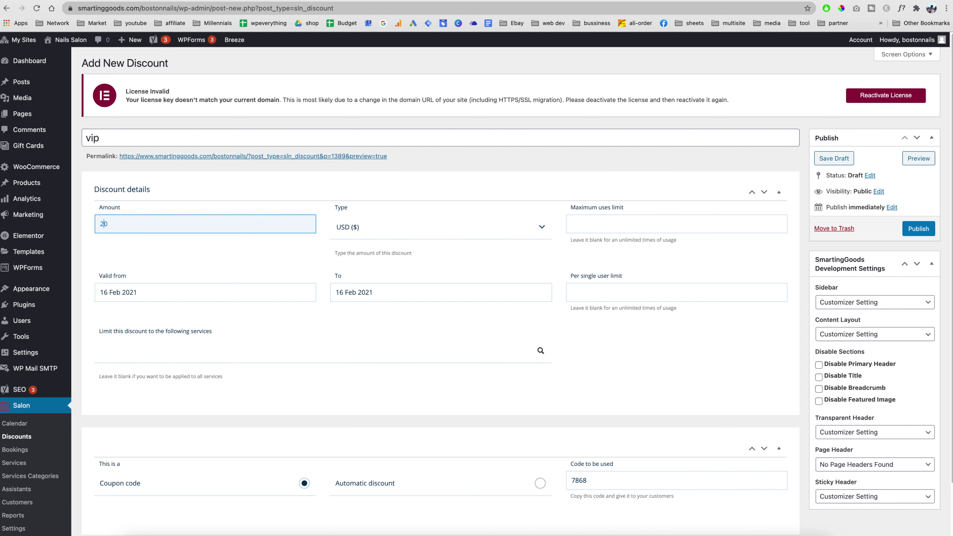
click(390, 229)
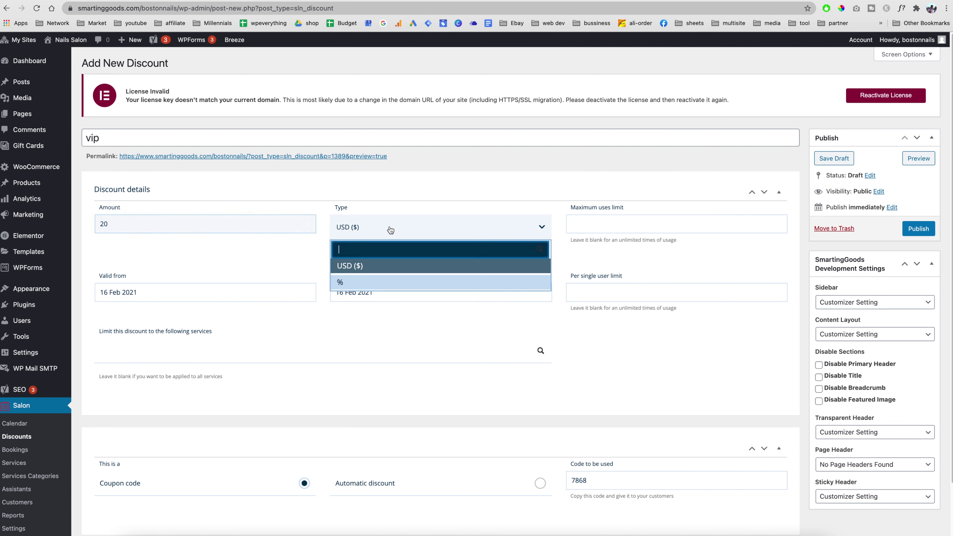
click(373, 282)
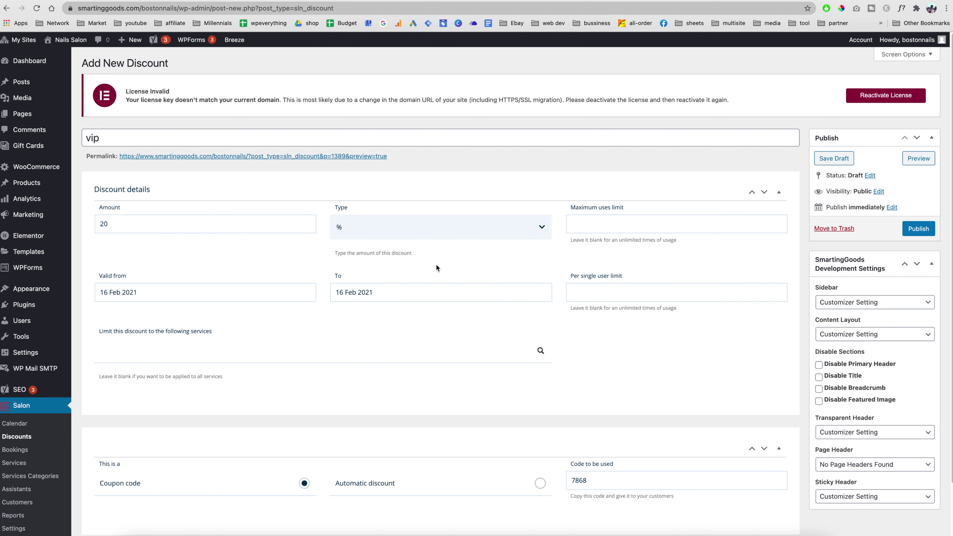
- Set the discount's maximum uses limit to 20 and its per single user limit to 1
click(622, 221)
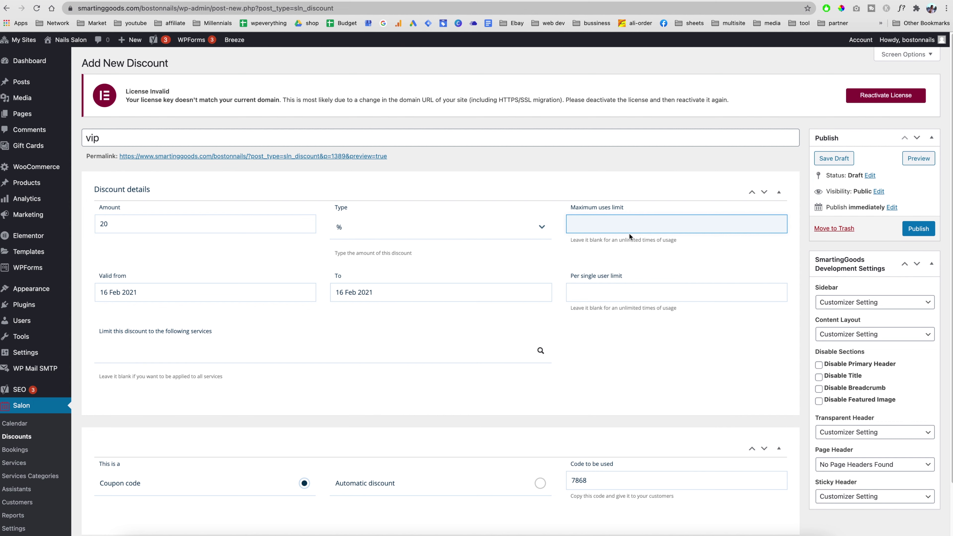
text(20)
click(584, 293)
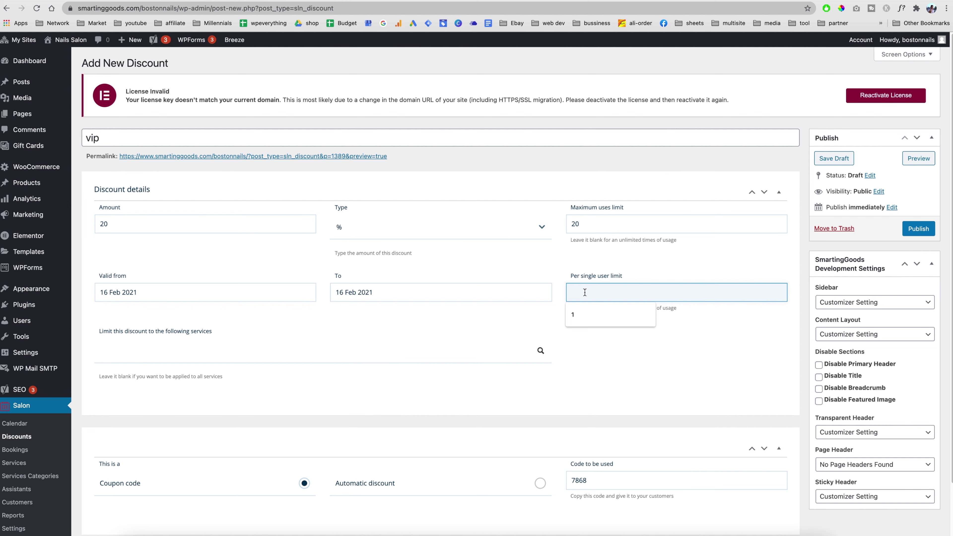
click(594, 315)
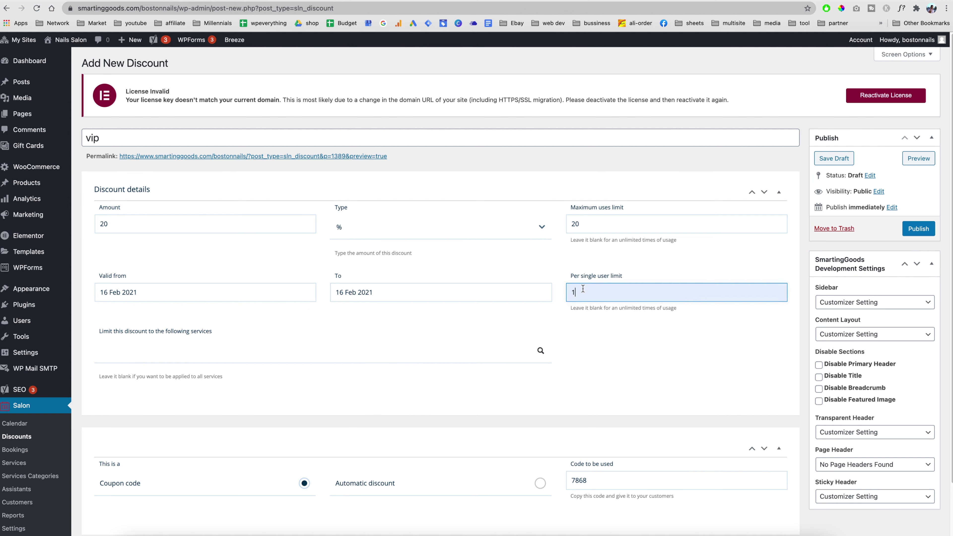
- Make the discount valid from 17 Feb 2021 to 24 Feb 2021
scroll(644, 358, down, 3)
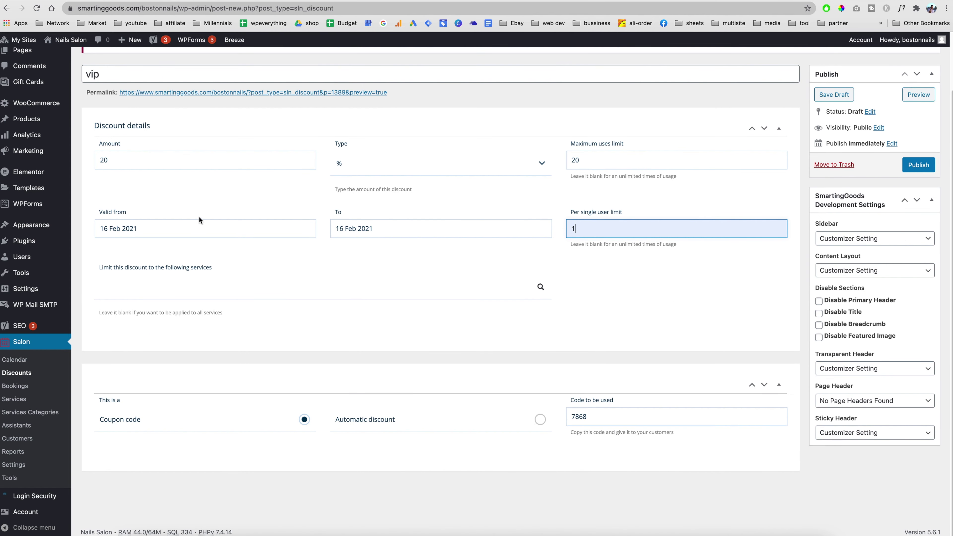
click(149, 228)
click(154, 287)
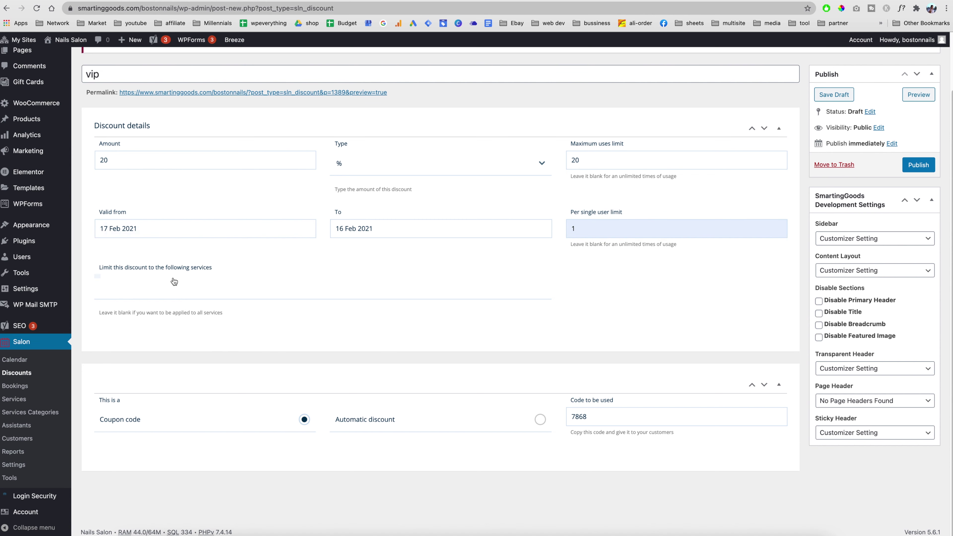
click(369, 229)
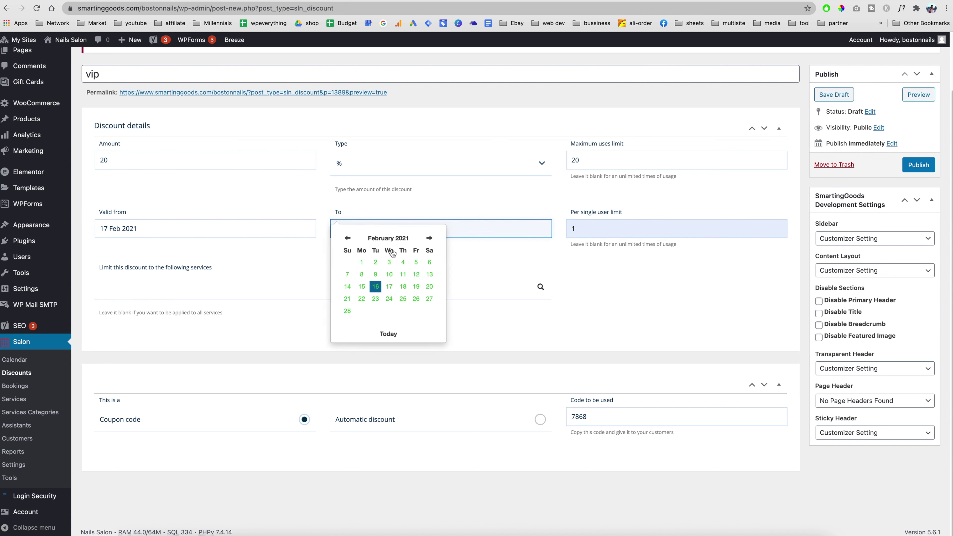
click(390, 300)
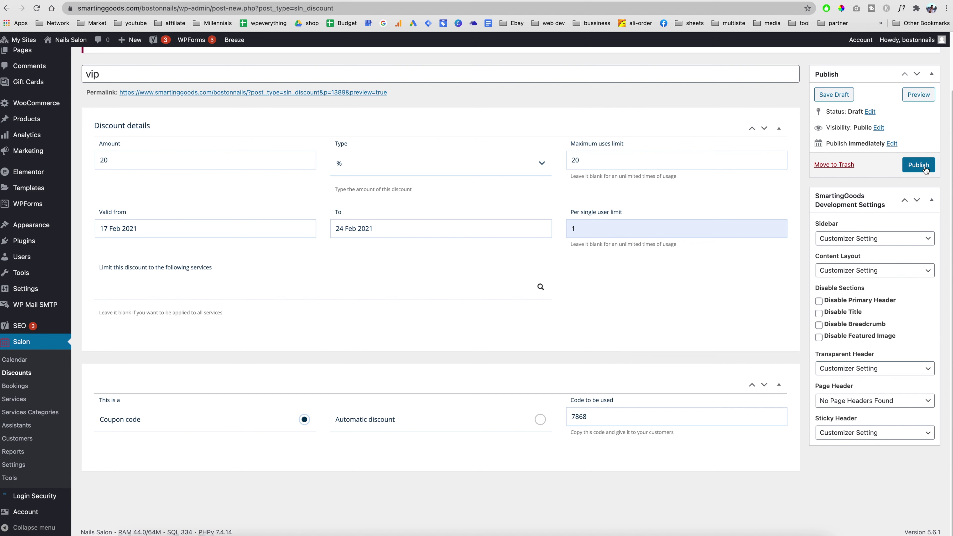
- Leave the new discount without publishing it and review the salon's bookings list
click(15, 386)
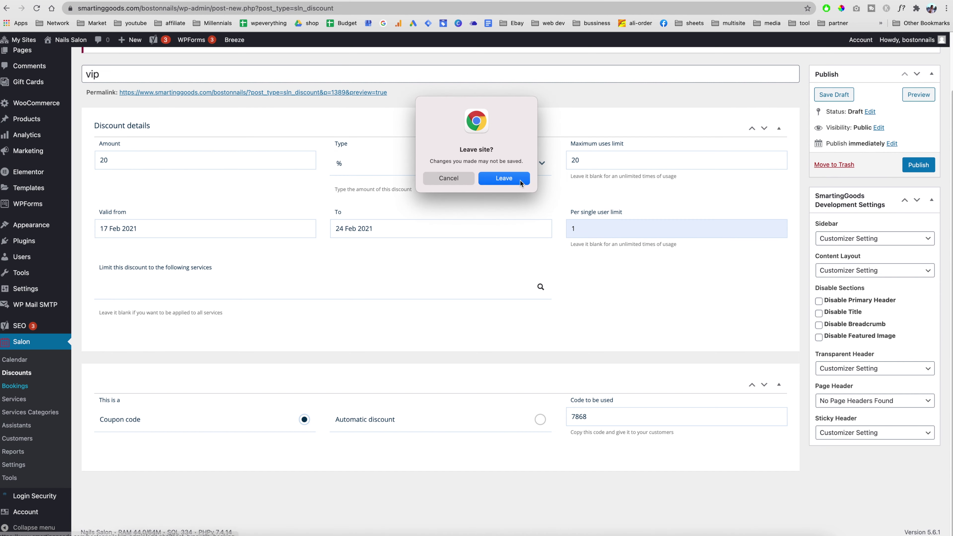
click(504, 179)
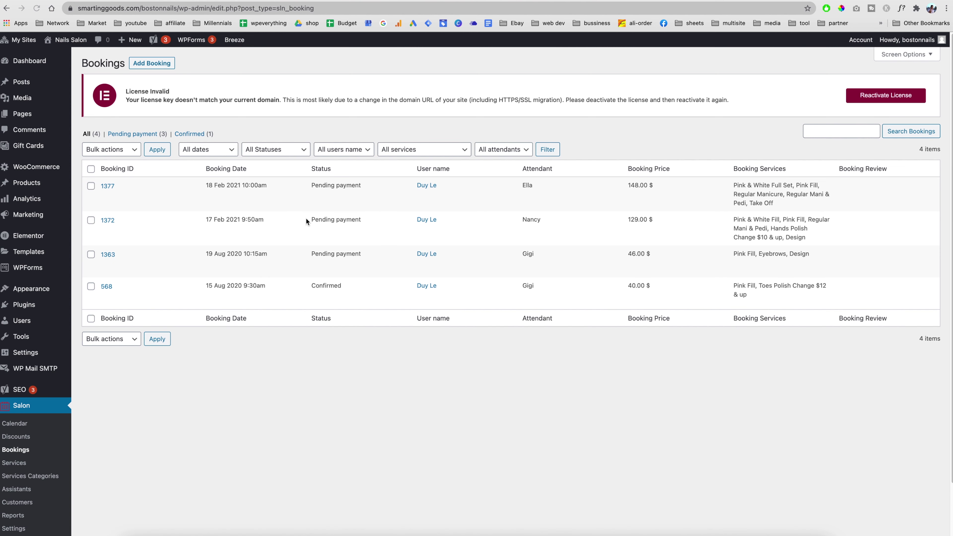
scroll(201, 345, down, 3)
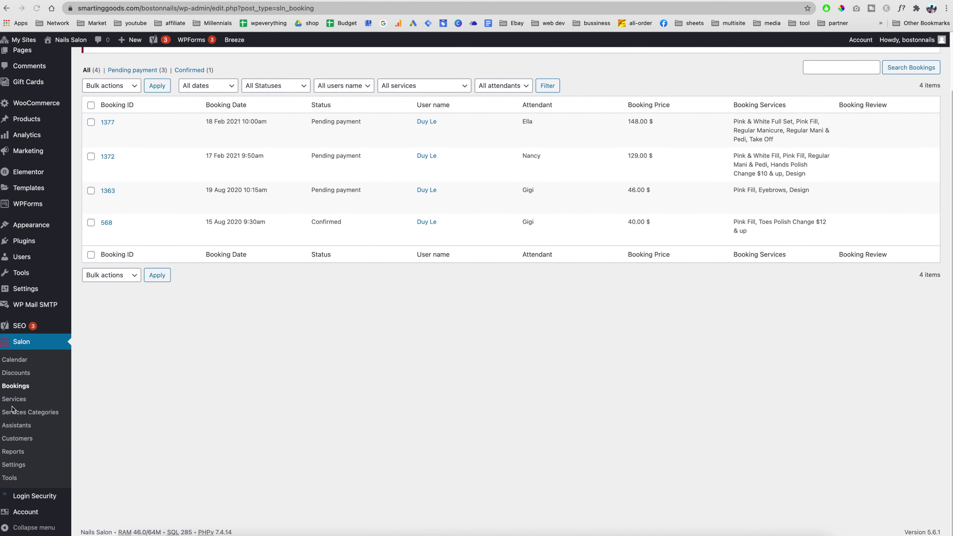
- Open the salon's services list and look through the services with their prices and categories
click(15, 399)
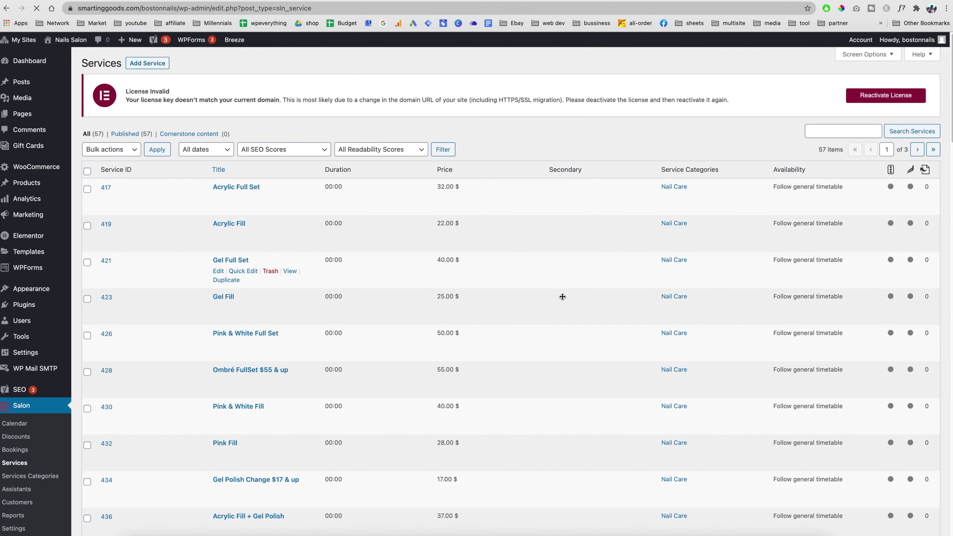
scroll(558, 279, down, 5)
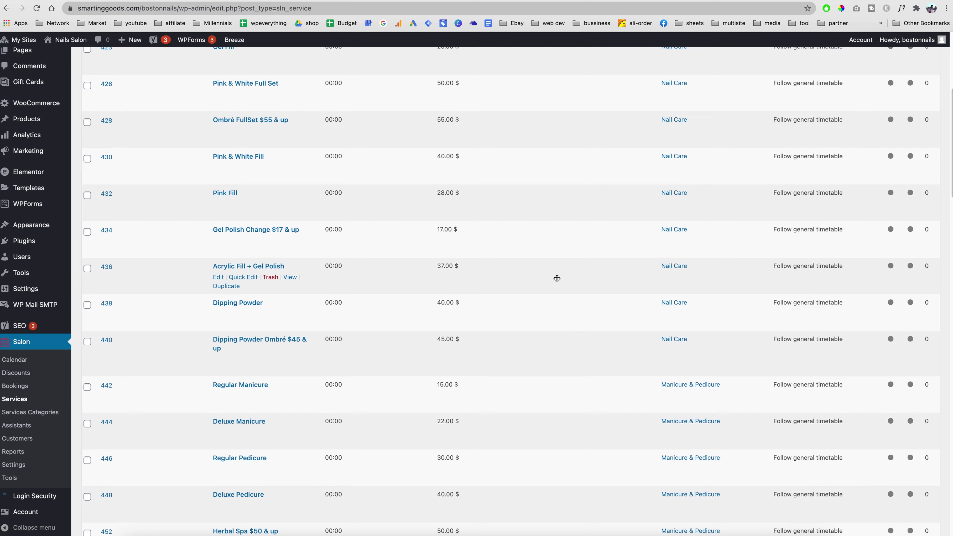
scroll(557, 279, up, 5)
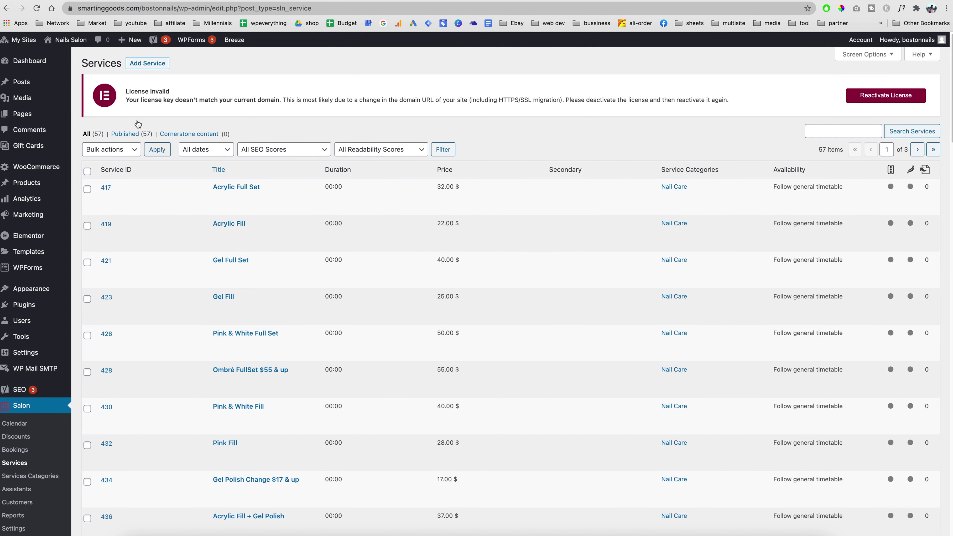
- Start a new salon service named hair cut with a price of $20
click(147, 63)
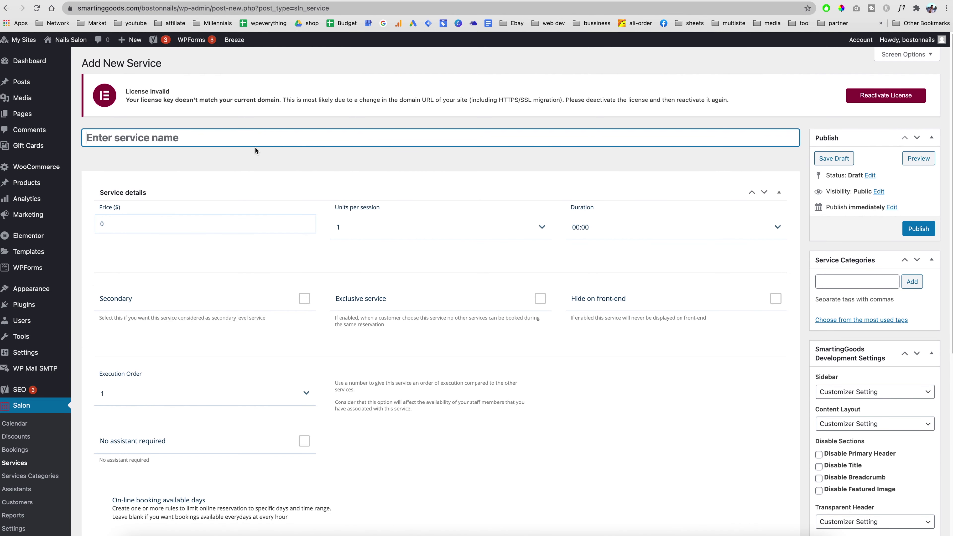
text(hài)
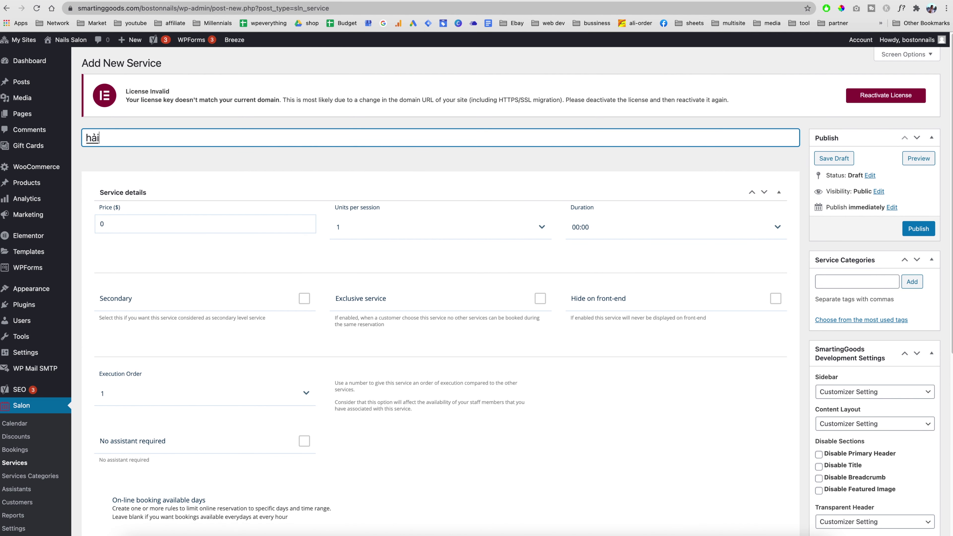
key(BackSpace)
text(hải)
text(cut)
click(210, 222)
click(101, 224)
text(25)
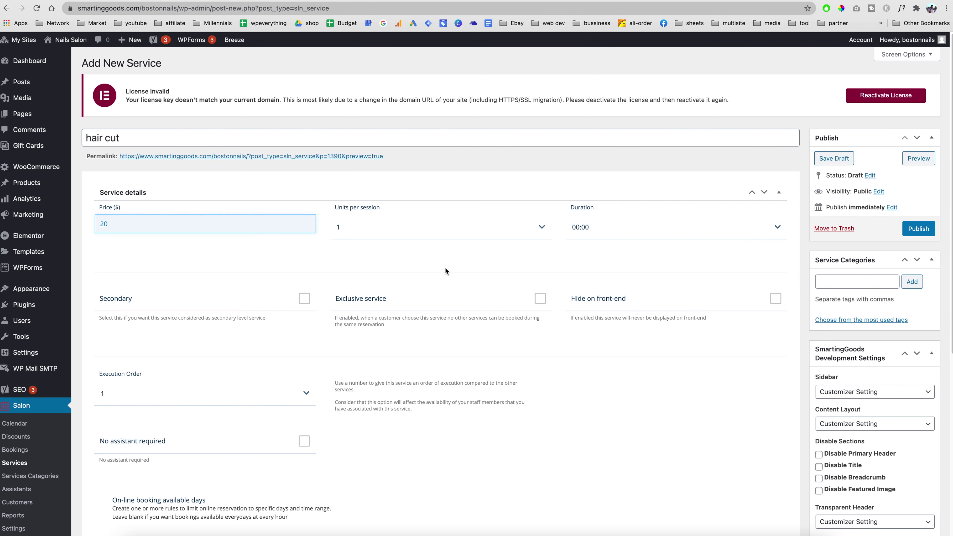
- Set the service's duration to 00:45 and switch its Secondary option on and off again
scroll(713, 240, down, 2)
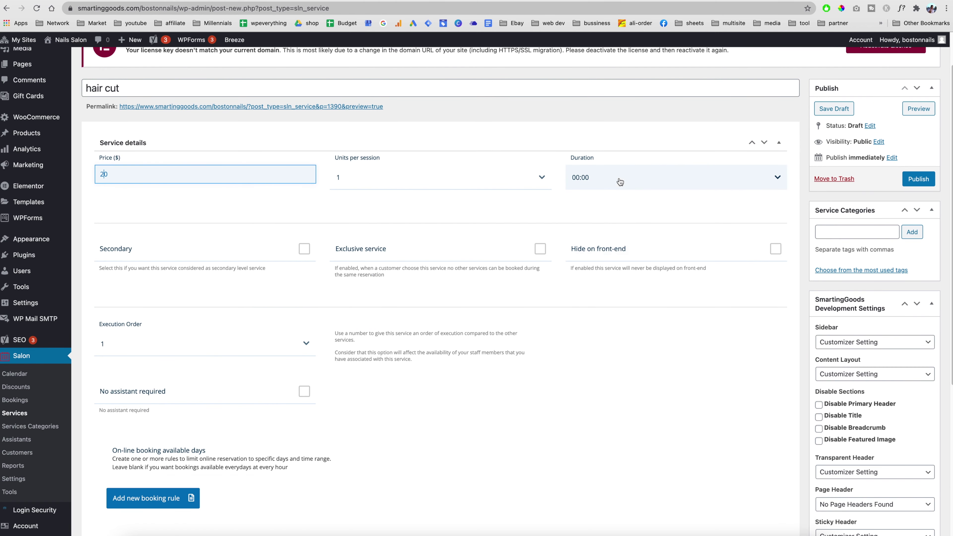
click(596, 175)
scroll(635, 267, down, 3)
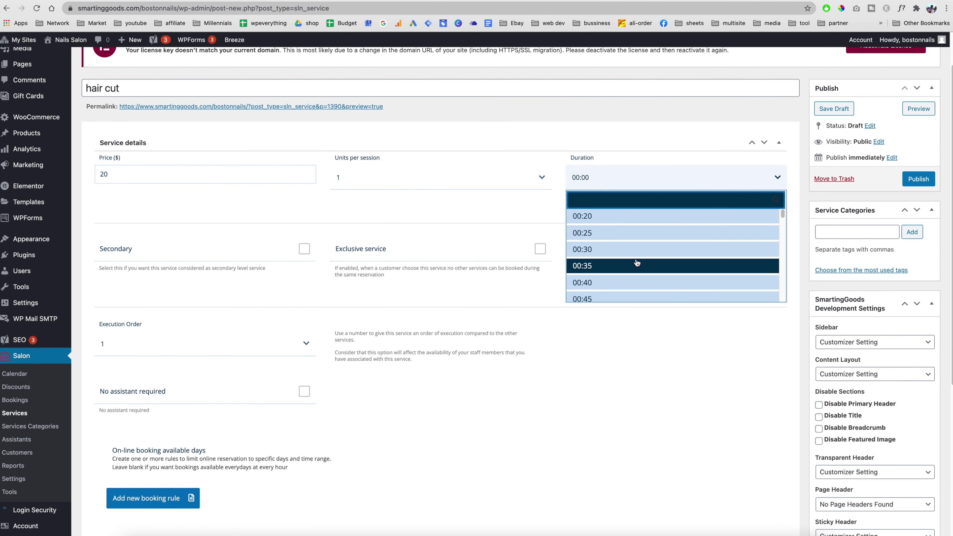
click(626, 276)
click(304, 249)
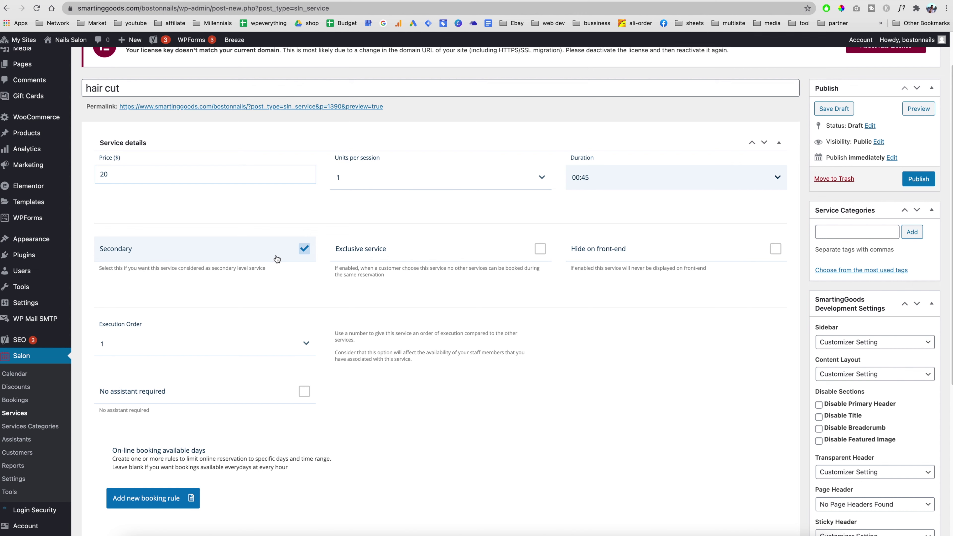
click(195, 260)
- Leave the service form without saving to manage service categories, and add a category named hair salon
scroll(725, 385, up, 1)
scroll(726, 382, down, 1)
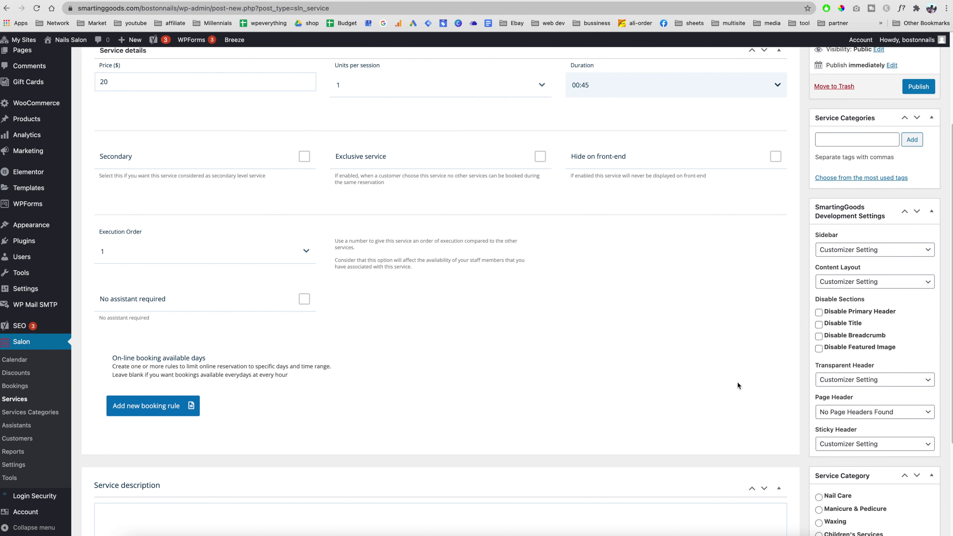
scroll(864, 432, down, 5)
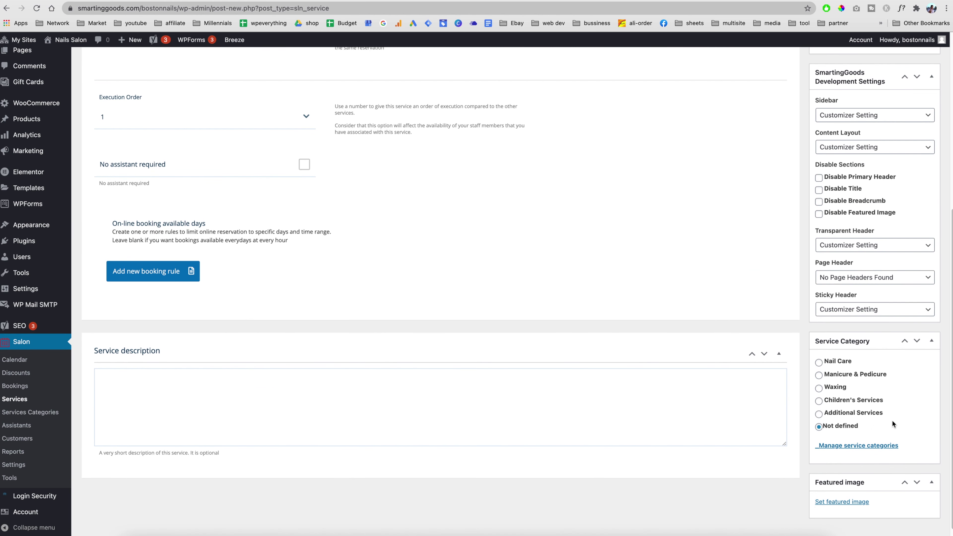
scroll(891, 420, down, 1)
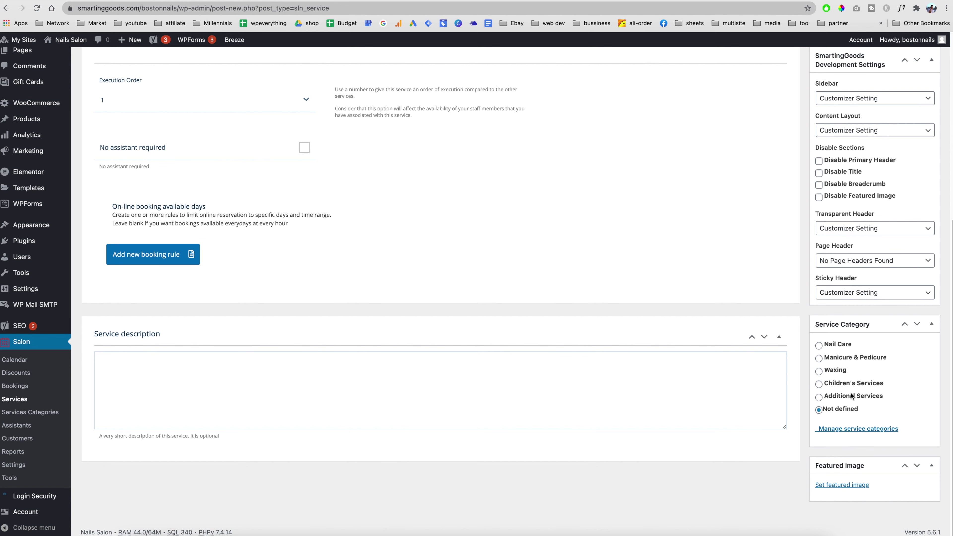
click(866, 431)
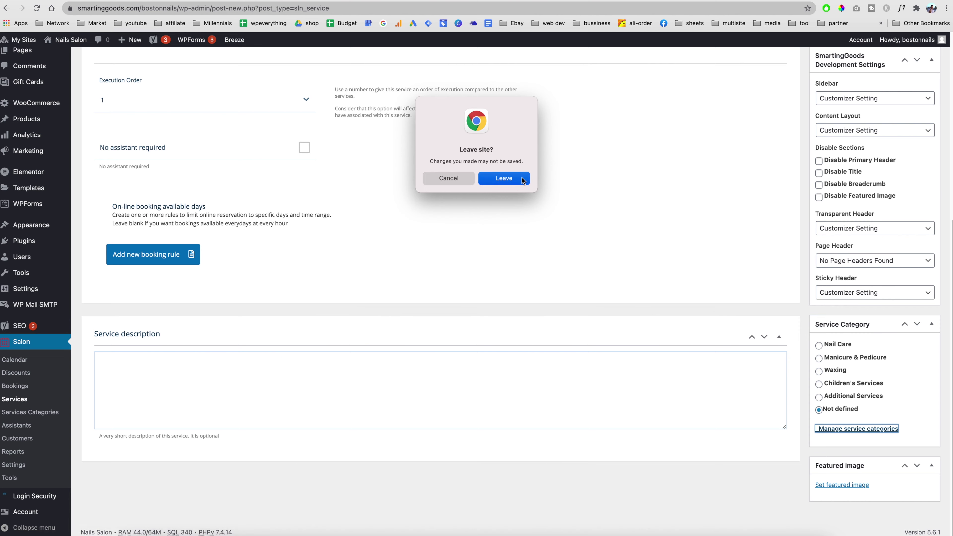
click(522, 177)
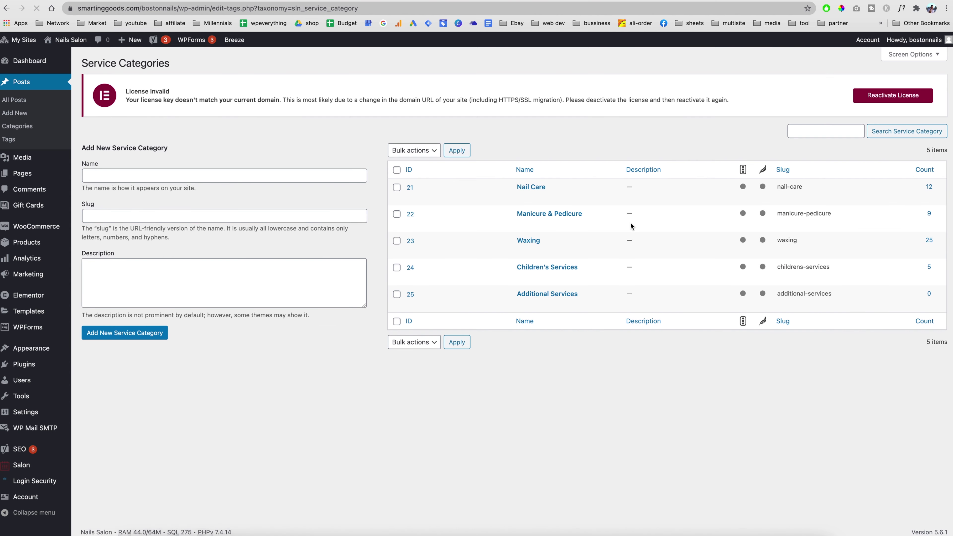
click(175, 176)
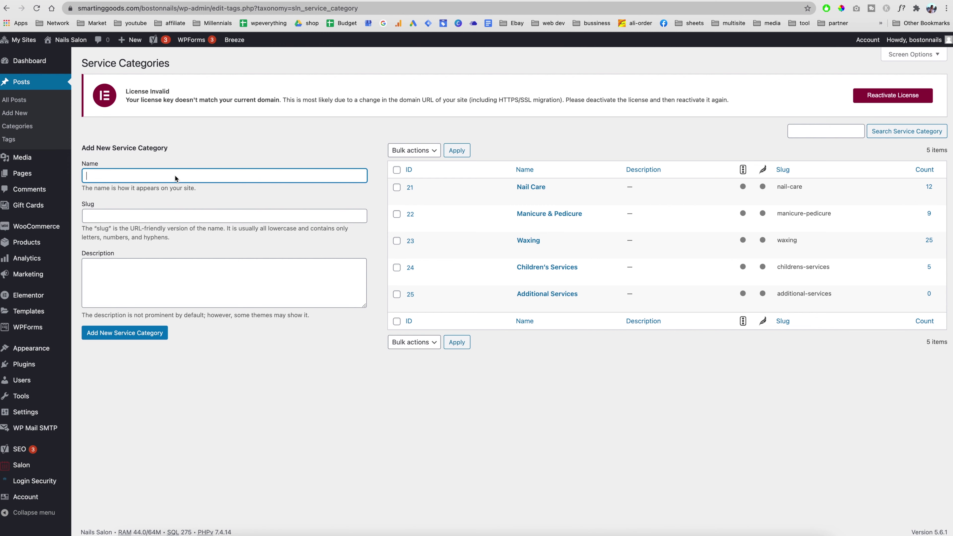
text(hair salon)
click(119, 336)
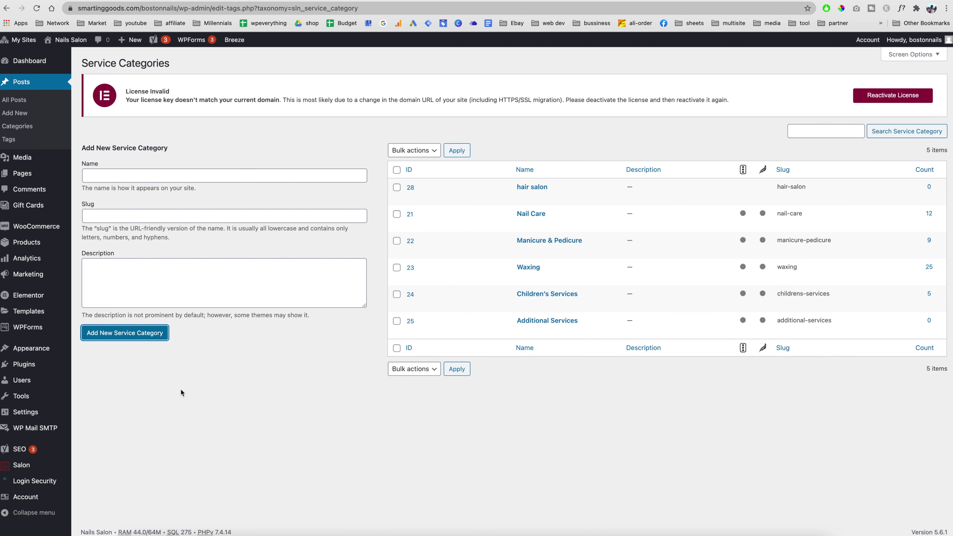
- Return to the salon's services and assign a new hair cut service to the hair salon category
mouse_move(40, 470)
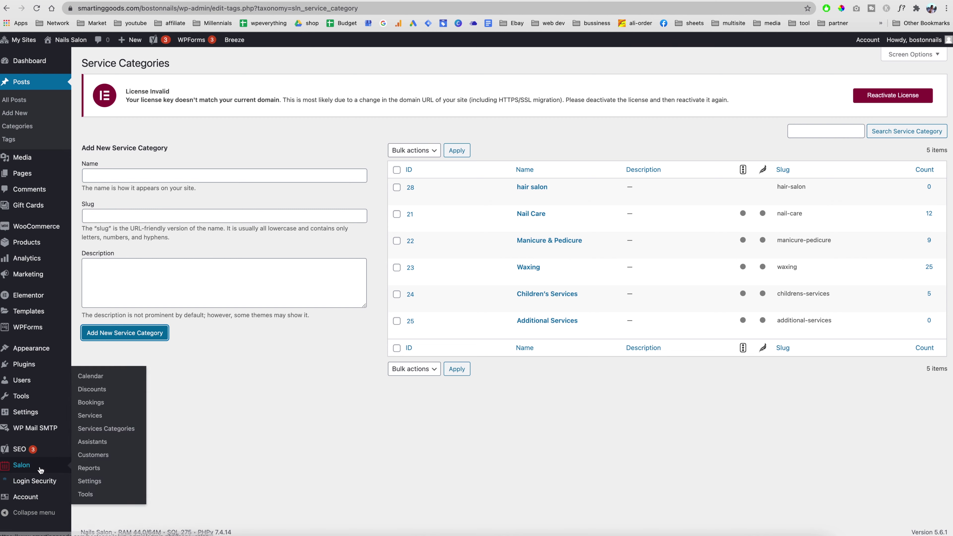
click(113, 416)
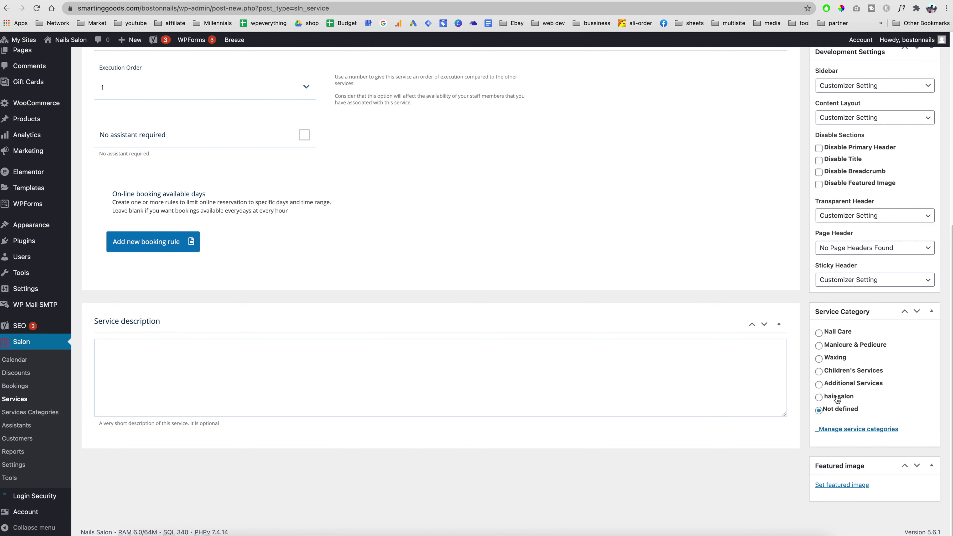
click(821, 397)
- Enter "this is cut the way you like" as the service description and publish the hair cut service
scroll(701, 310, up, 15)
scroll(788, 375, down, 15)
scroll(689, 391, up, 15)
scroll(693, 365, down, 12)
click(363, 435)
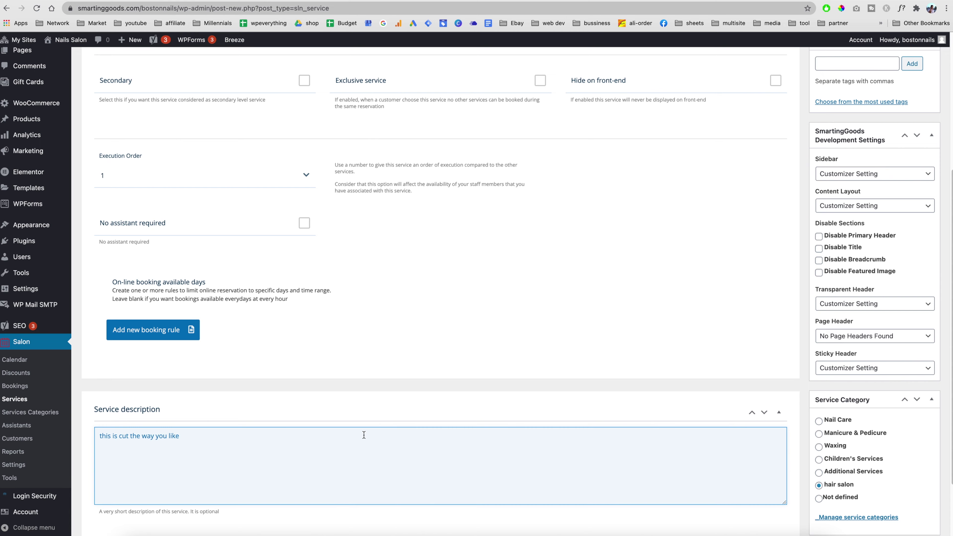
click(918, 229)
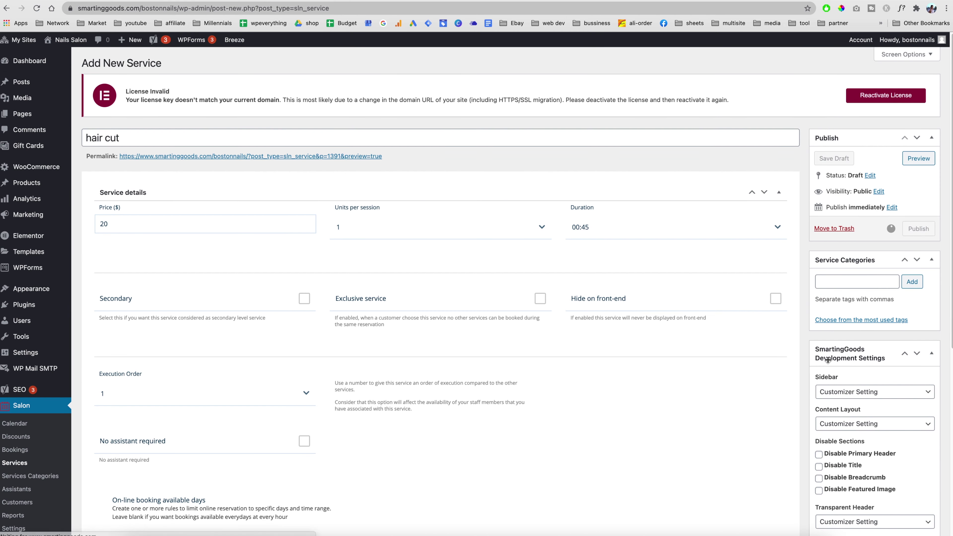
- Open the salon's assistants and start a new assistant, entering the assistant's name
click(30, 426)
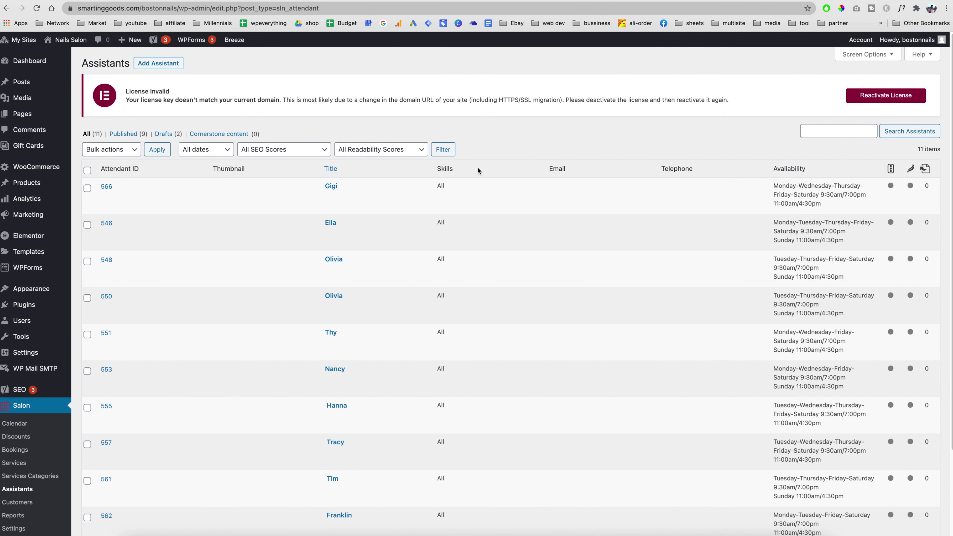
click(171, 66)
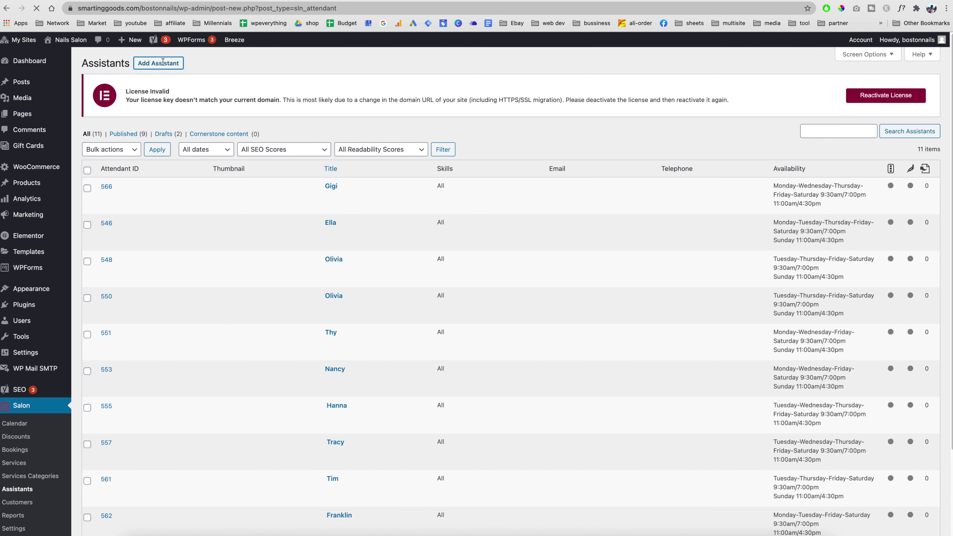
scroll(369, 237, down, 1)
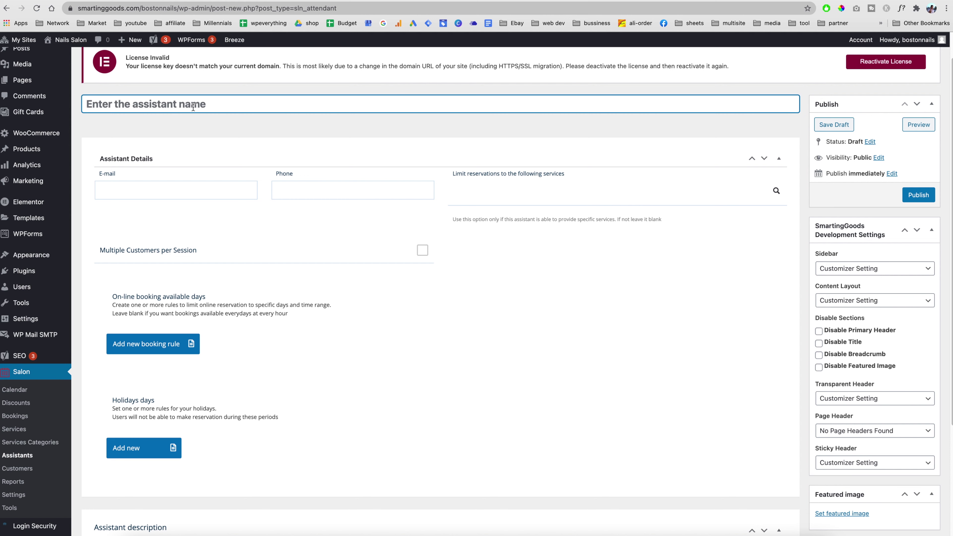
text(Duy)
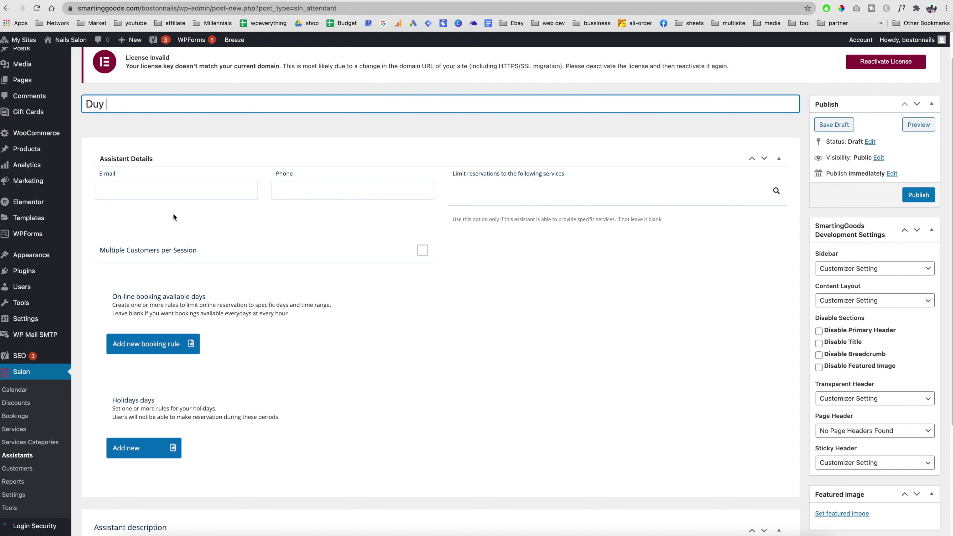
- Switch the assistant's Multiple Customers per Session option on and back off
click(164, 188)
click(366, 240)
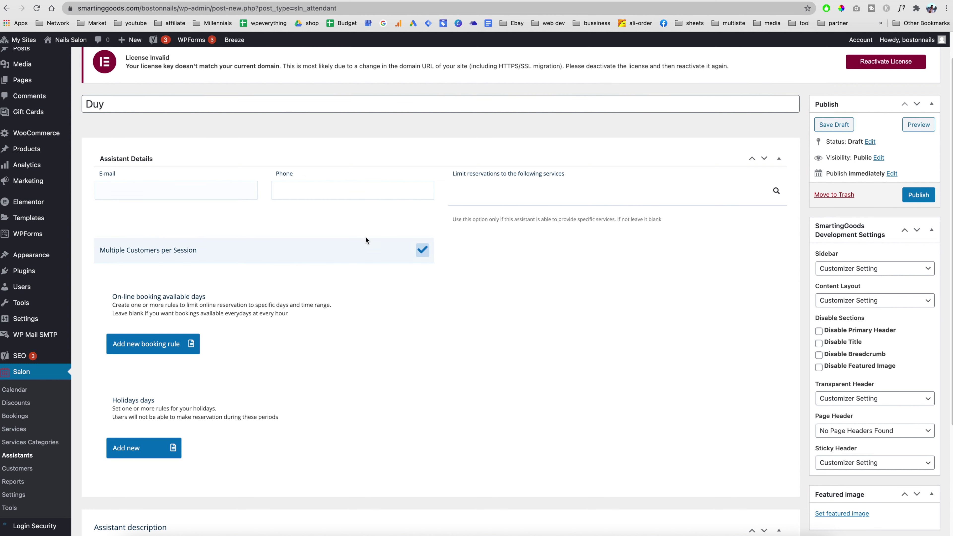
click(421, 250)
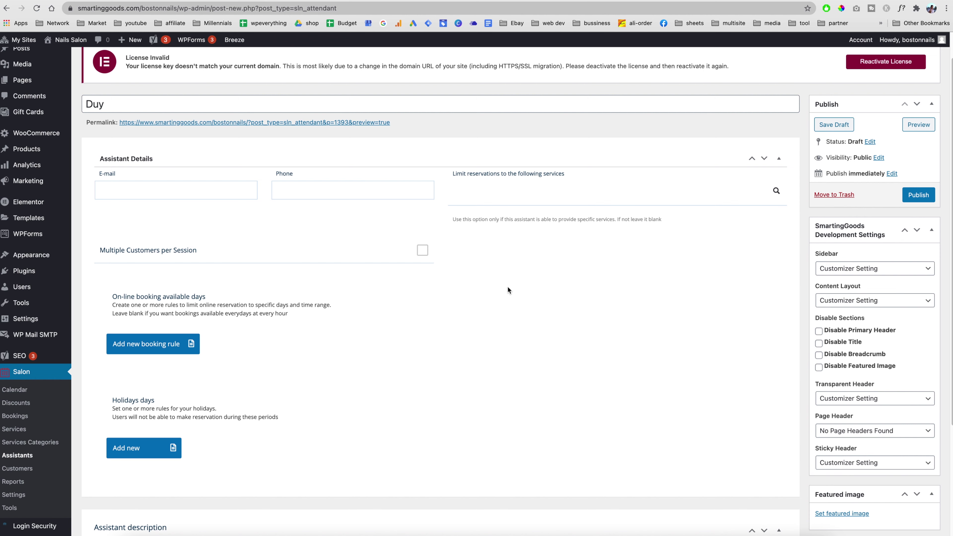
- Look through the services the assistant's reservations can be limited to and the form's booking, holiday and description sections
click(525, 191)
click(553, 195)
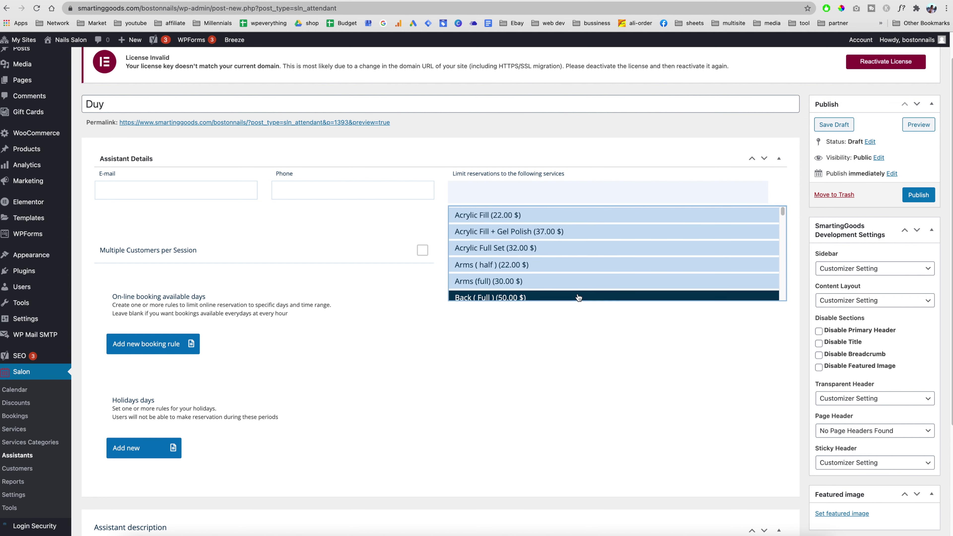
scroll(557, 259, down, 4)
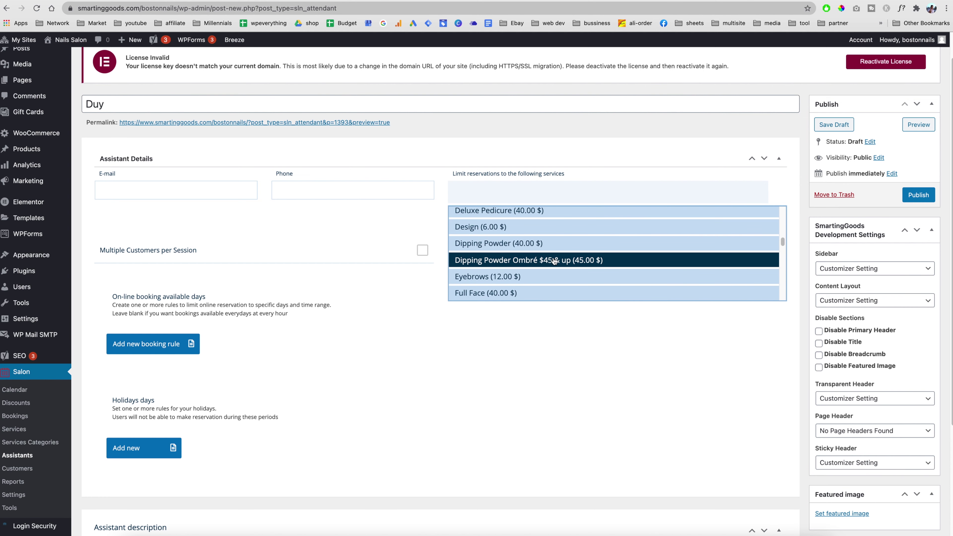
scroll(549, 255, up, 2)
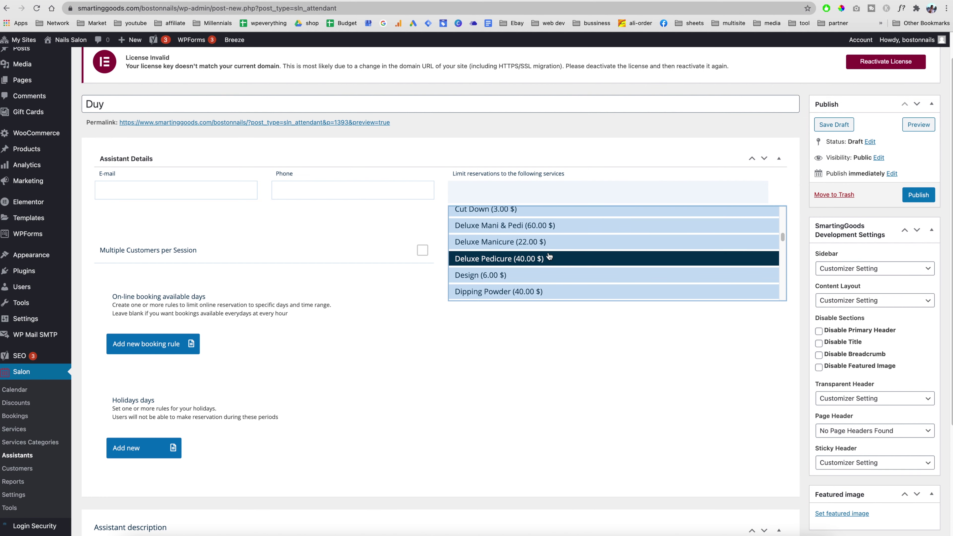
scroll(549, 259, down, 5)
scroll(518, 271, down, 5)
scroll(525, 244, up, 1)
scroll(527, 237, up, 20)
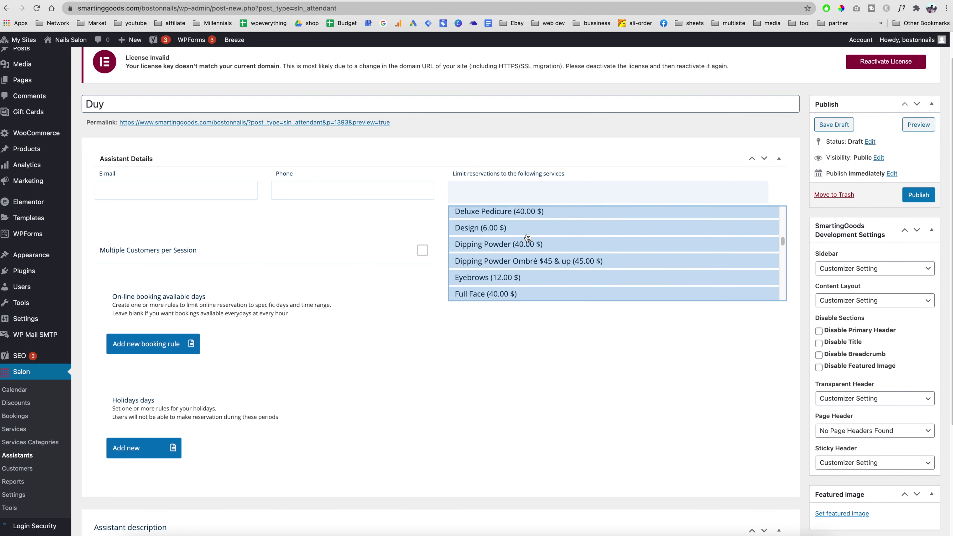
scroll(541, 270, down, 4)
scroll(238, 225, down, 3)
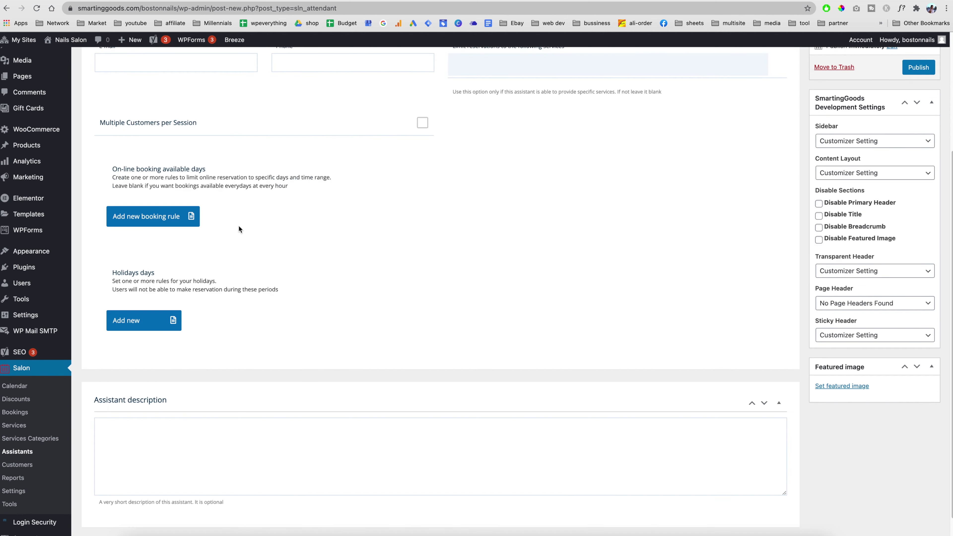
scroll(249, 225, up, 5)
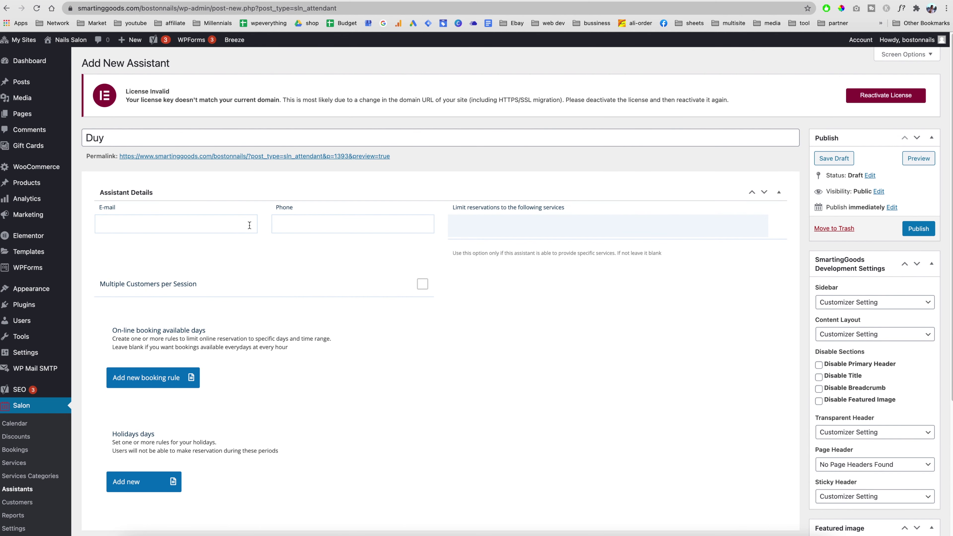
- Add an online booking rule for the assistant with the first shift running from 9:00 to 18:10
click(135, 377)
scroll(535, 363, down, 5)
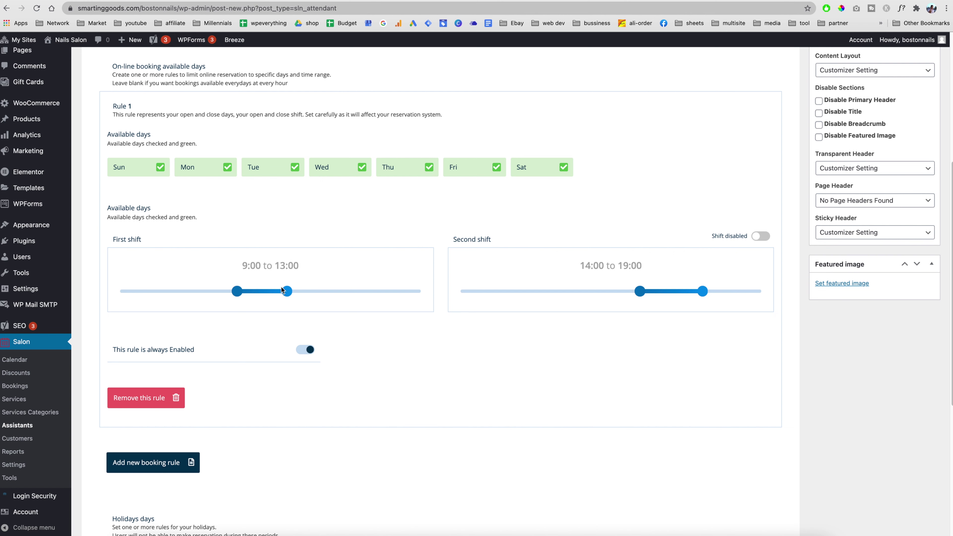
drag(288, 292, 351, 299)
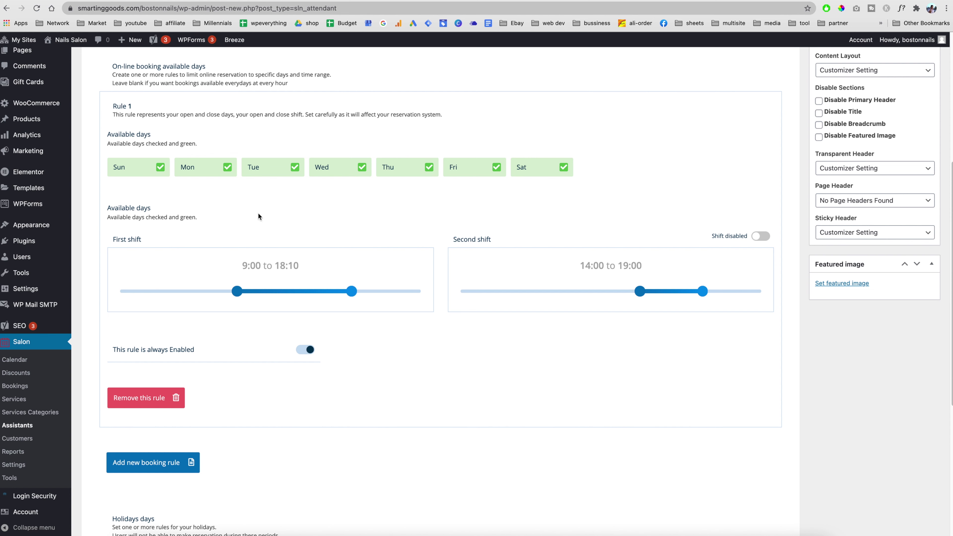
- Make Sunday, Tuesday and Thursday unavailable in the assistant's first booking rule
click(160, 170)
click(295, 170)
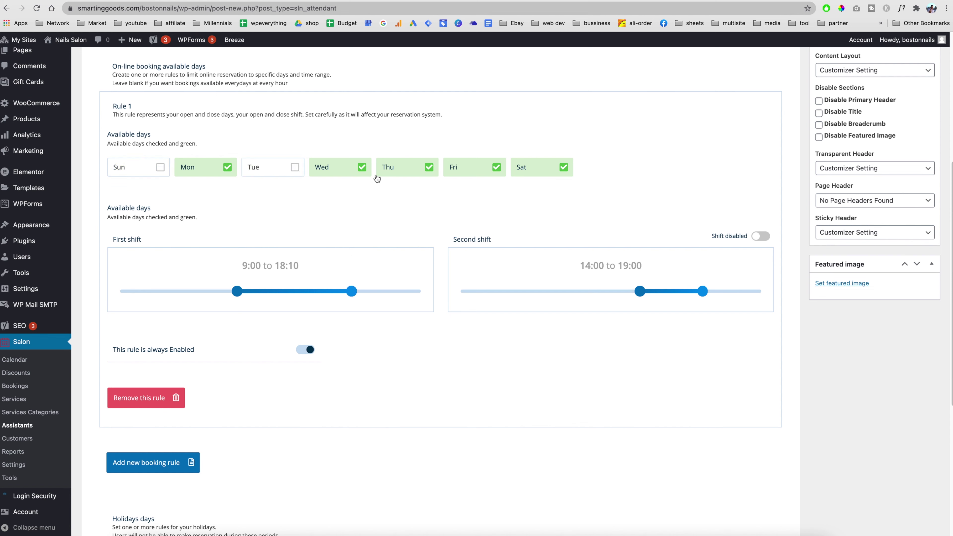
click(418, 171)
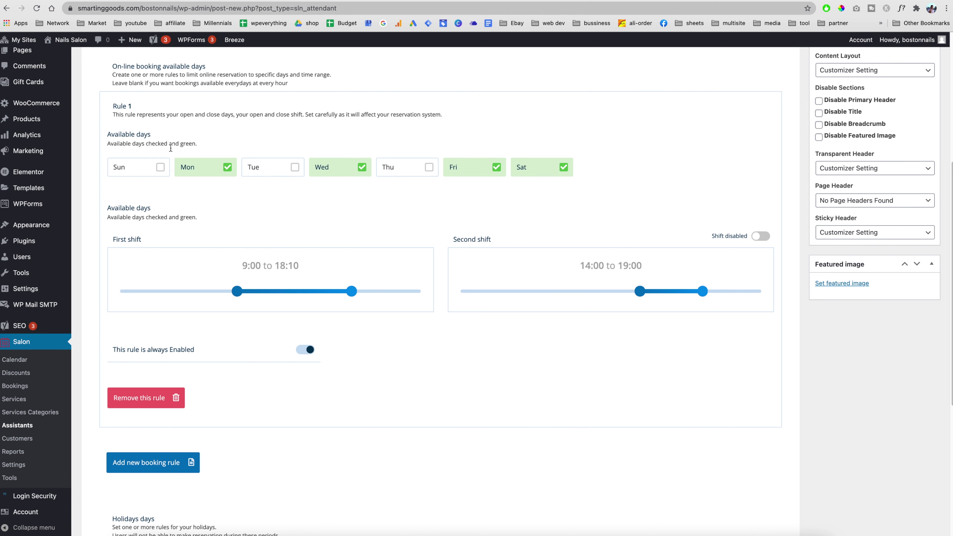
- Add a second online booking rule for the assistant below the first one
scroll(444, 343, down, 3)
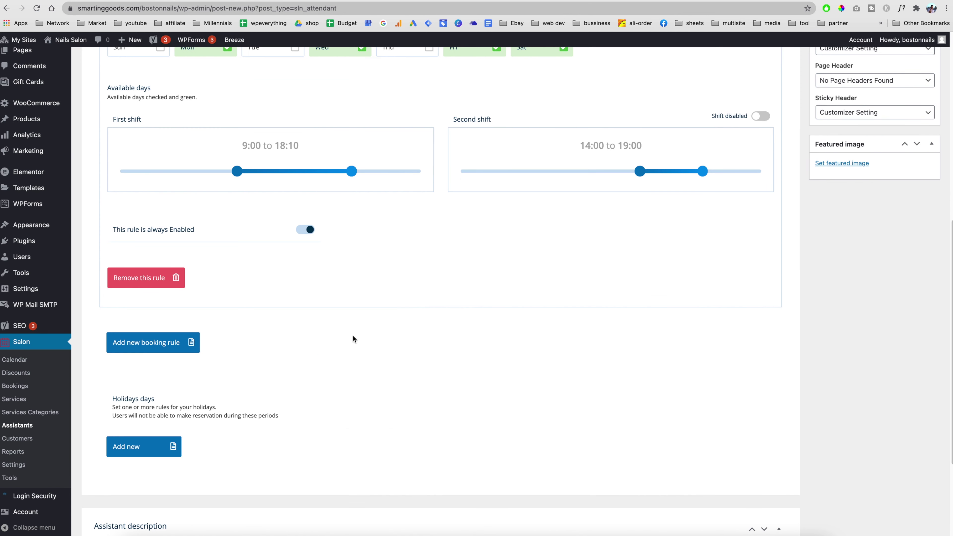
scroll(354, 381, up, 3)
click(176, 430)
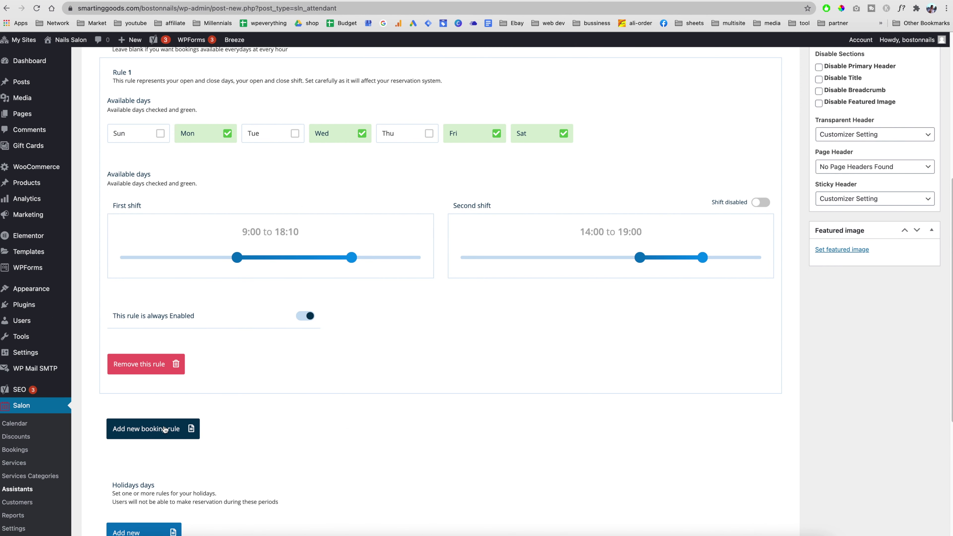
scroll(504, 366, down, 1)
scroll(505, 366, down, 1)
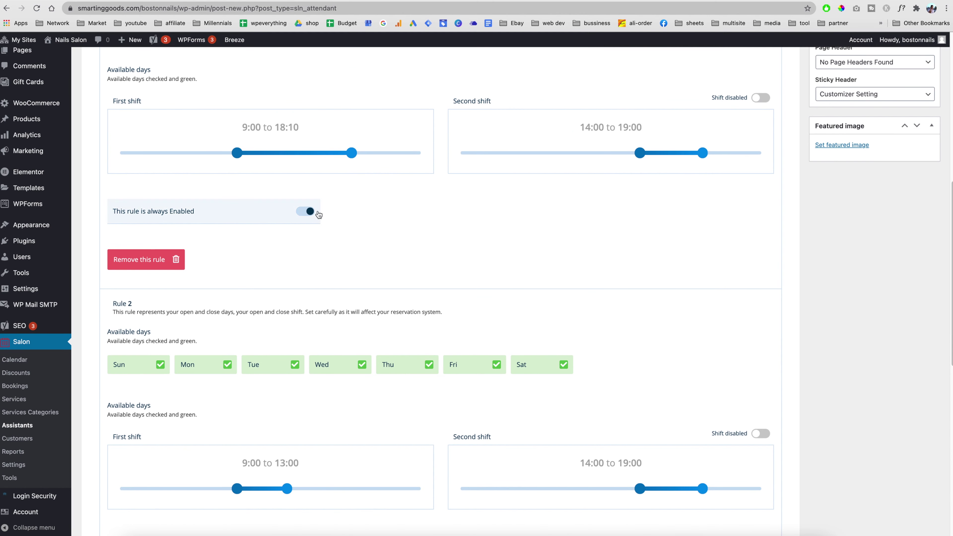
- Make every day except Thursday unavailable in the assistant's second booking rule
scroll(338, 206, up, 3)
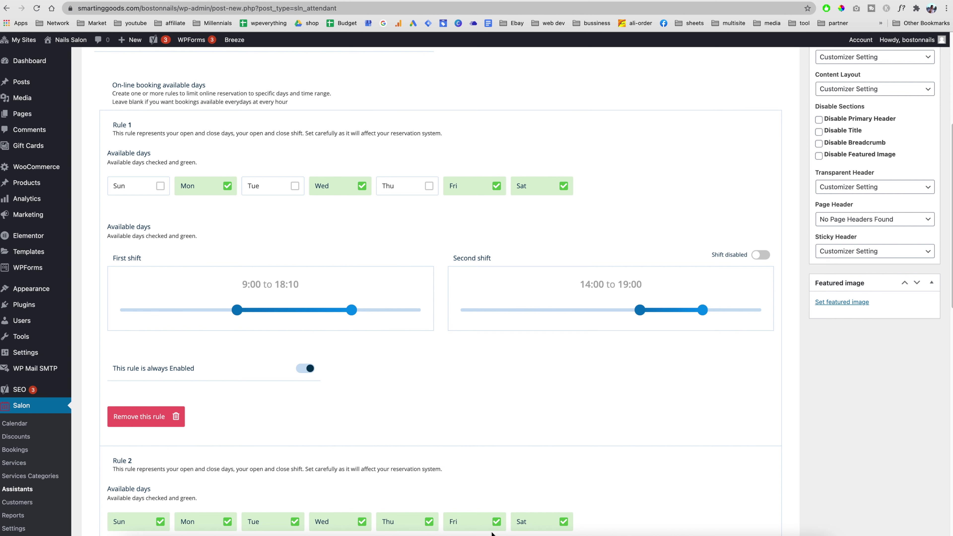
click(560, 526)
click(485, 525)
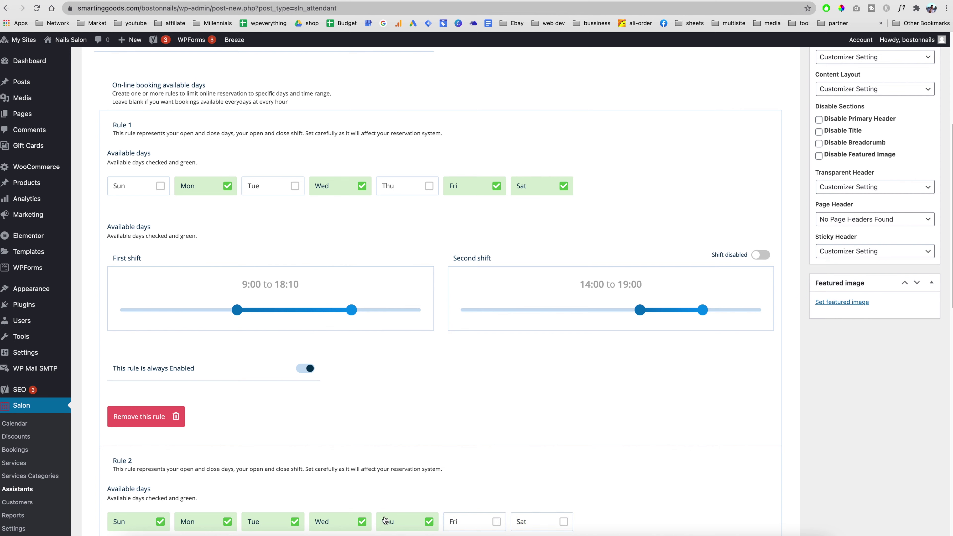
click(339, 524)
click(272, 530)
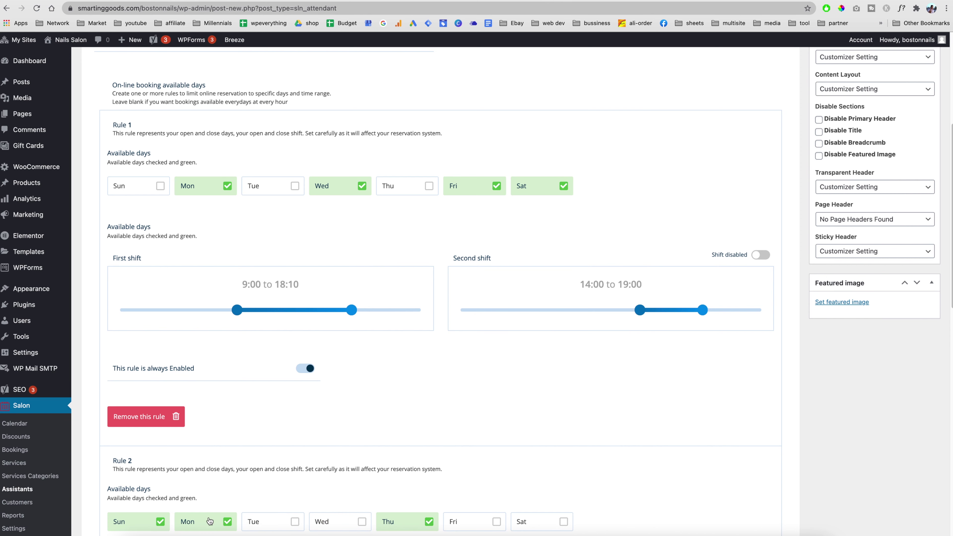
click(210, 522)
click(148, 525)
- Set the second rule's first shift to run from 8:00 to 13:00 and publish the assistant
scroll(357, 428, down, 9)
drag(241, 296, 224, 298)
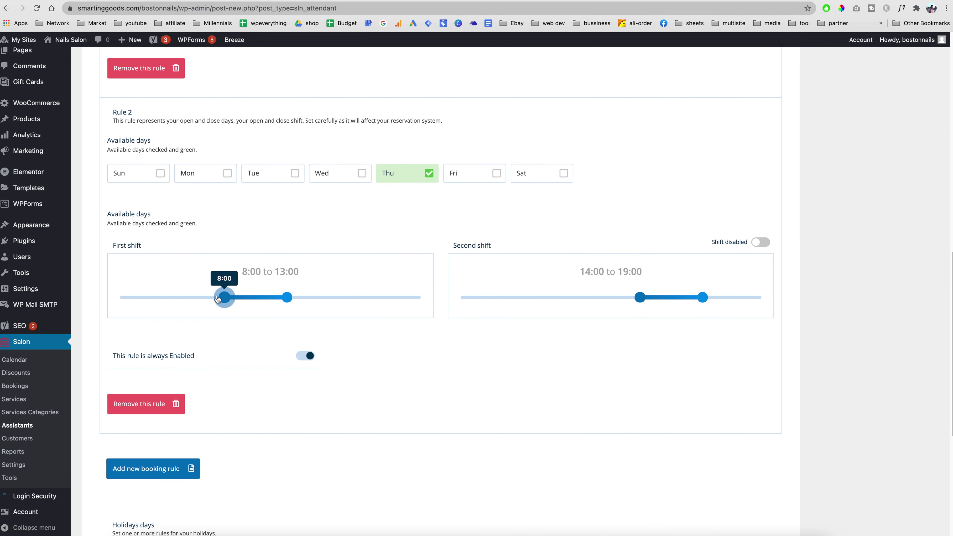
scroll(535, 449, down, 5)
scroll(656, 408, up, 15)
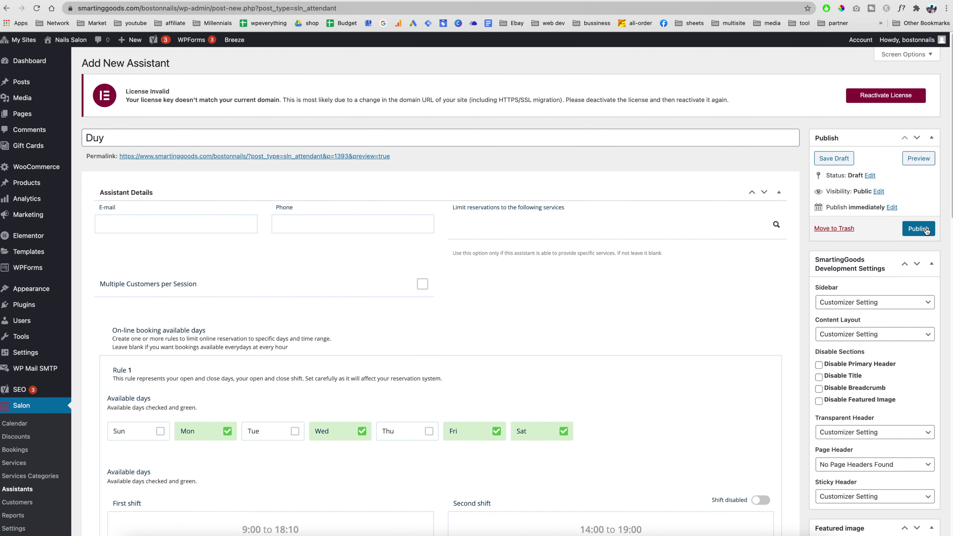
click(925, 230)
- View the media library and file upload options for the assistant's featured image, then close them without choosing an image
scroll(922, 303, down, 5)
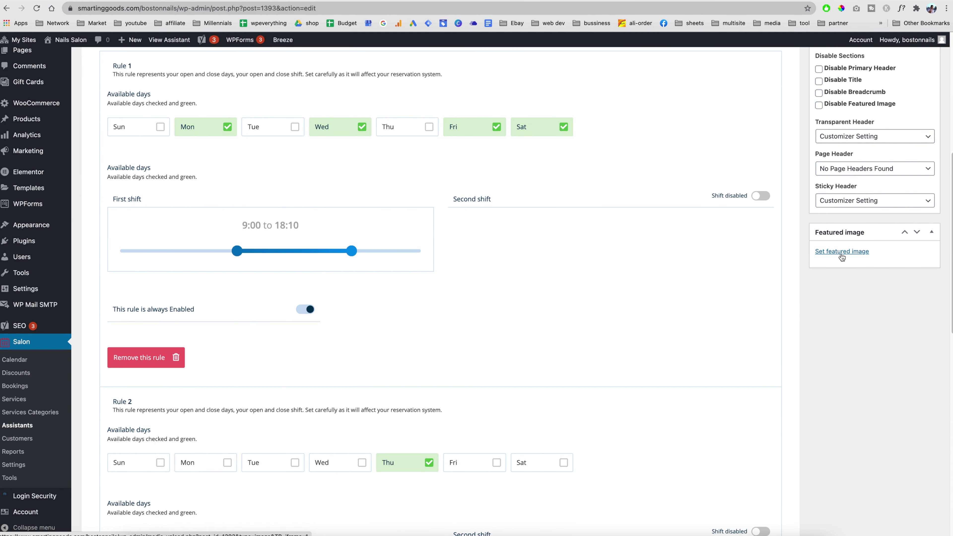
click(842, 252)
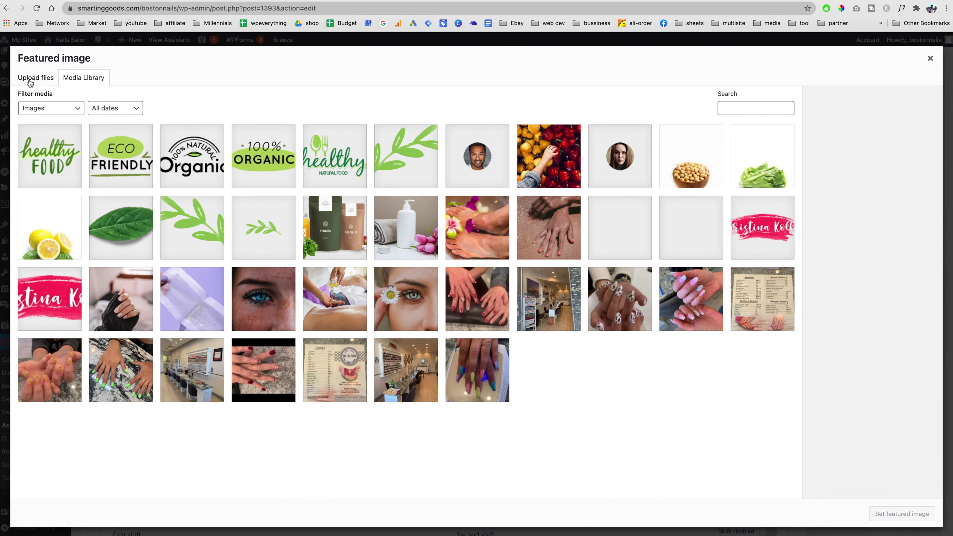
click(31, 80)
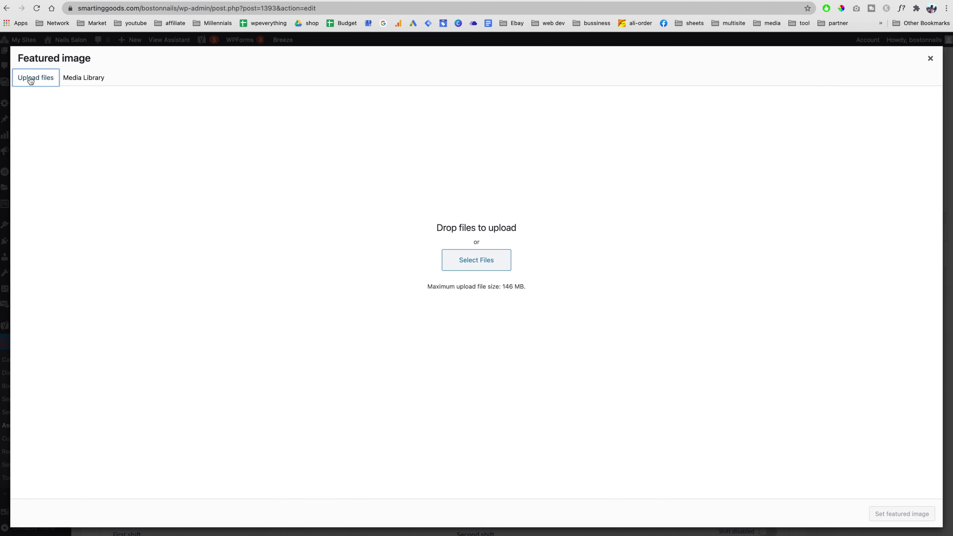
key(Escape)
- View the salon's customer list and its reservations and revenues report
click(30, 440)
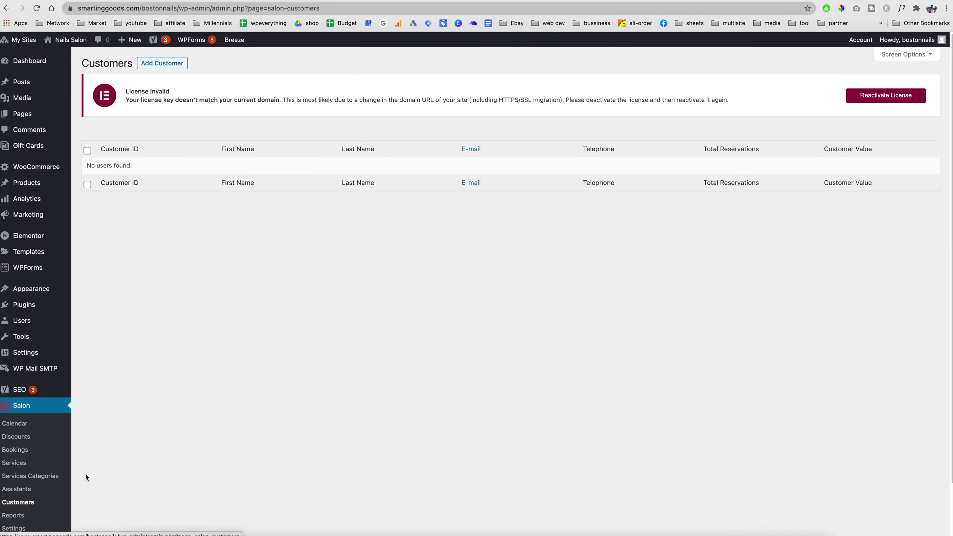
scroll(68, 486, down, 1)
click(19, 485)
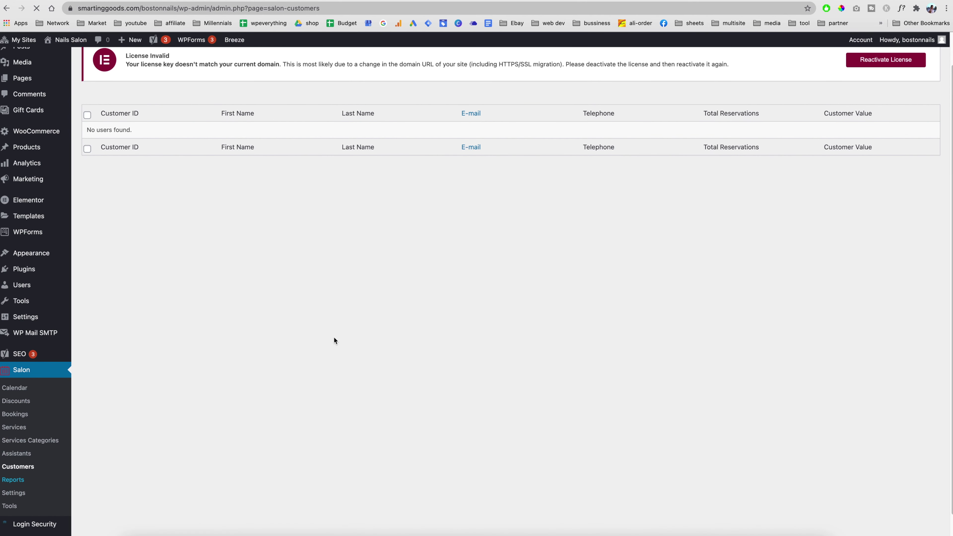
scroll(475, 288, down, 2)
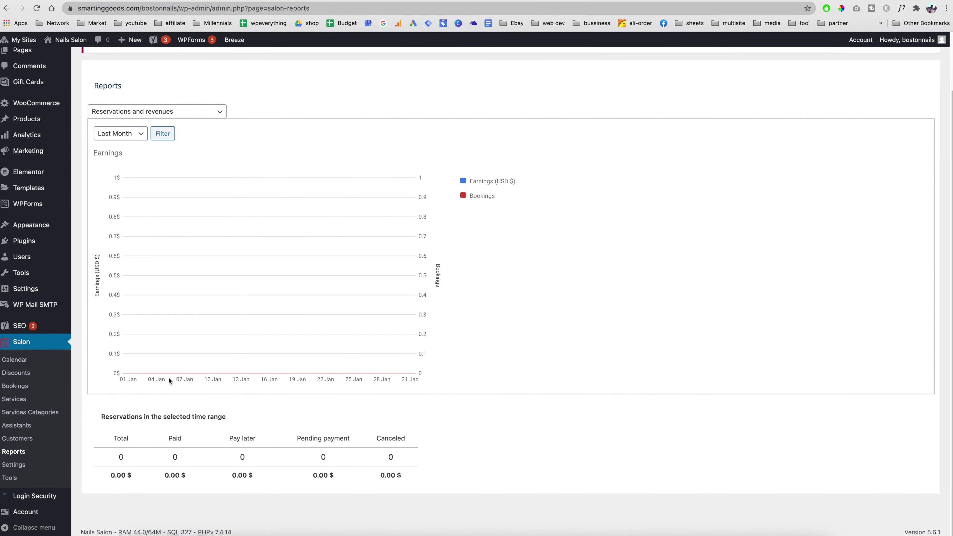
- Open the Salon settings and examine the salon name, address, contact e-mail and telephone fields
click(25, 467)
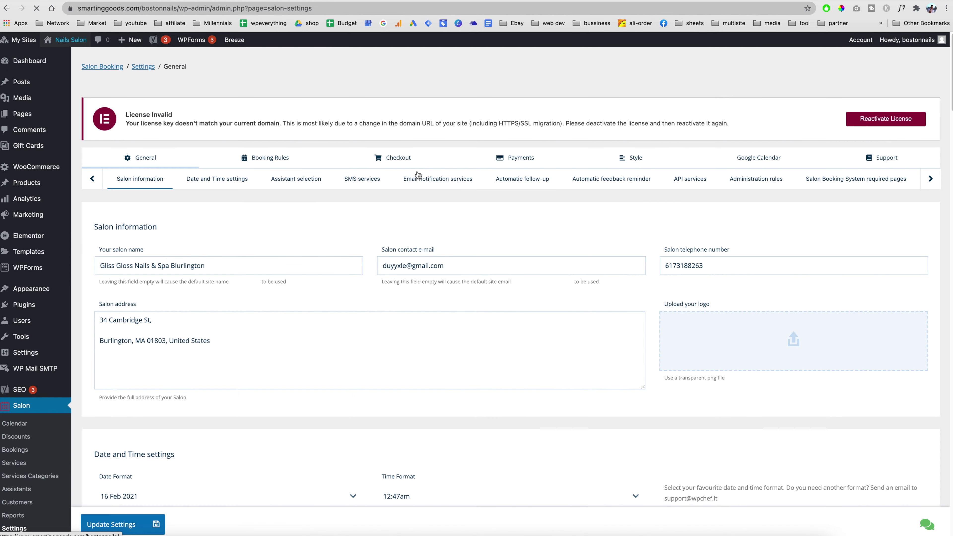
scroll(292, 209, down, 2)
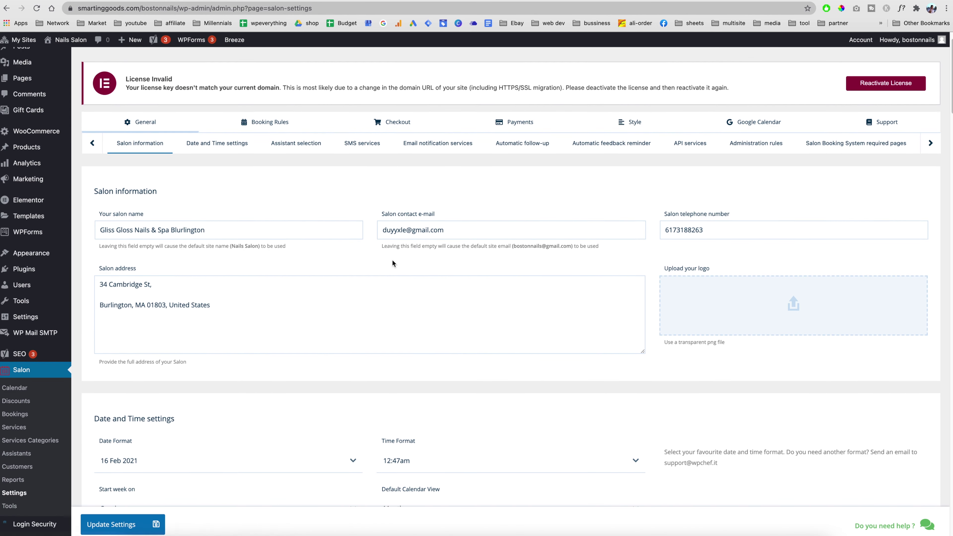
double_click(197, 201)
drag(197, 201, 136, 187)
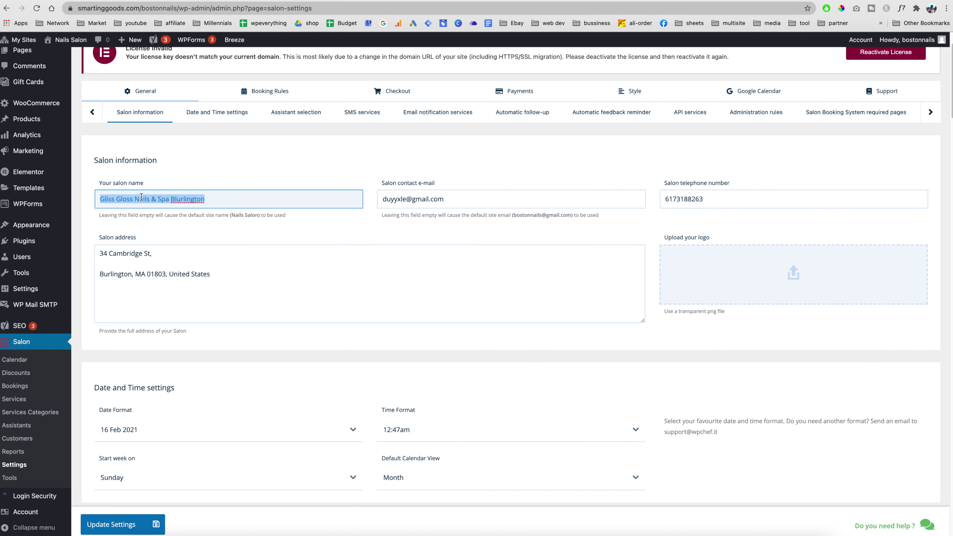
click(156, 276)
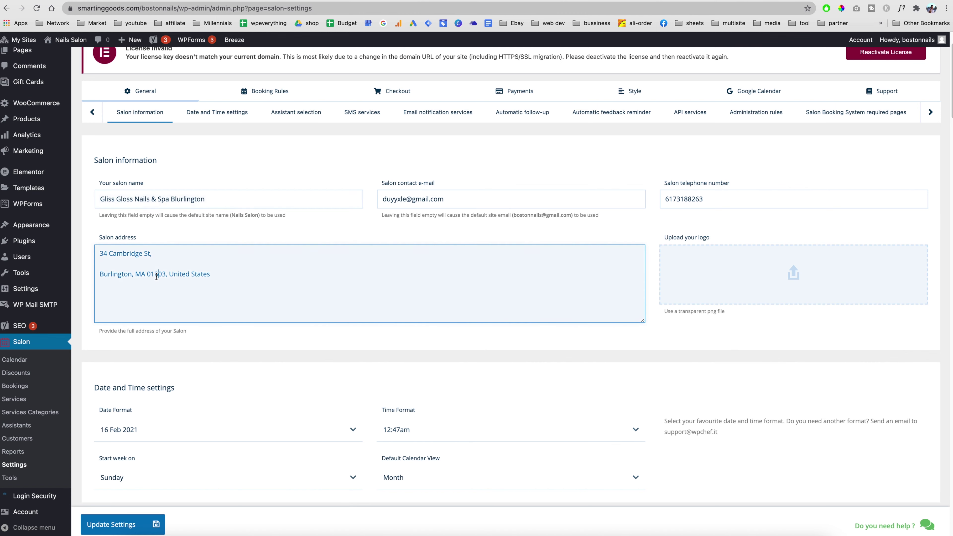
click(469, 199)
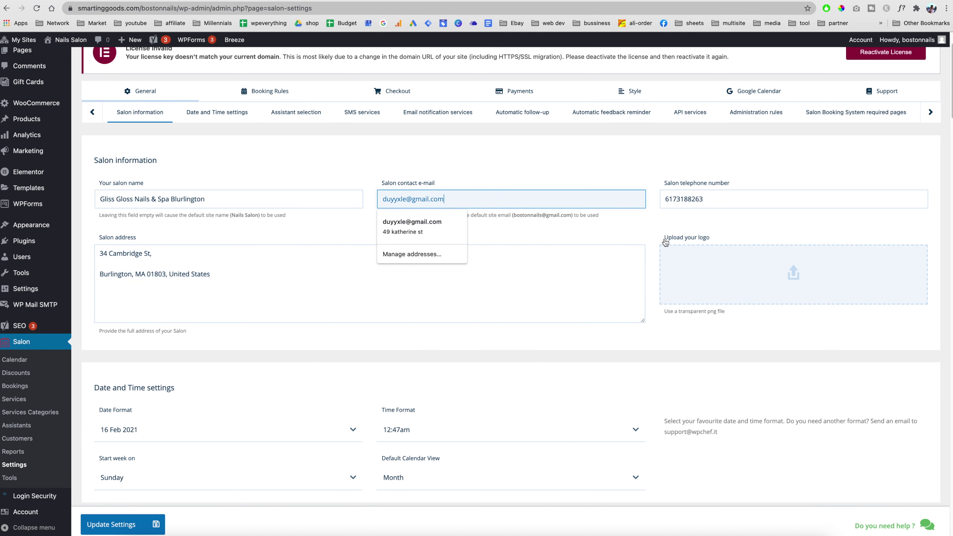
click(739, 194)
- Open the file chooser for the salon logo and close it without choosing a file
scroll(841, 223, down, 1)
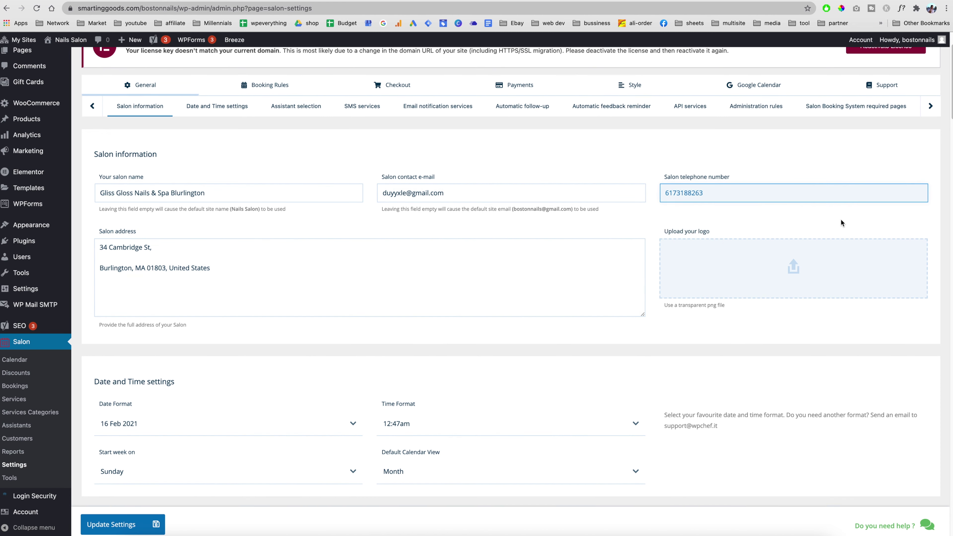
scroll(773, 245, down, 2)
click(788, 234)
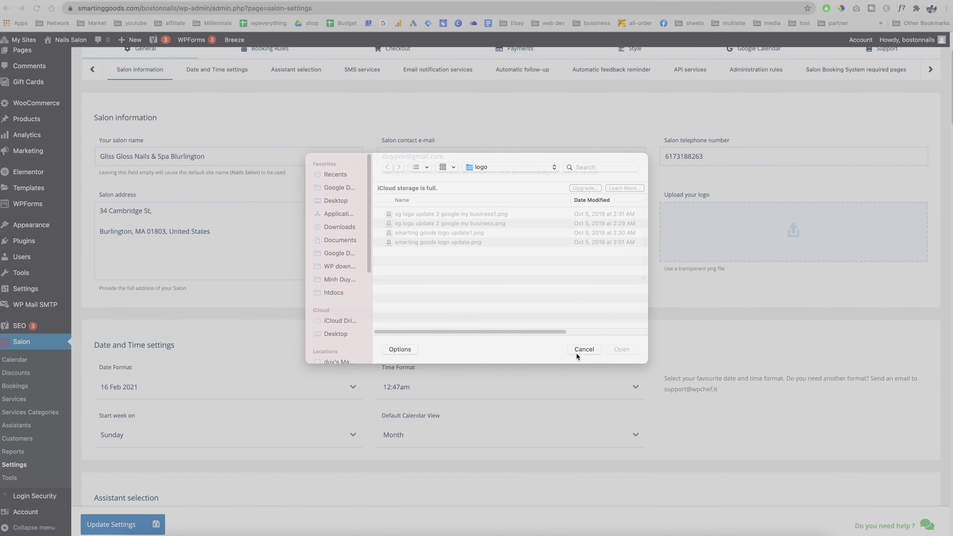
click(584, 350)
- Review the date and time settings, and switch the Enable assistant selection option off and back on
scroll(290, 314, down, 5)
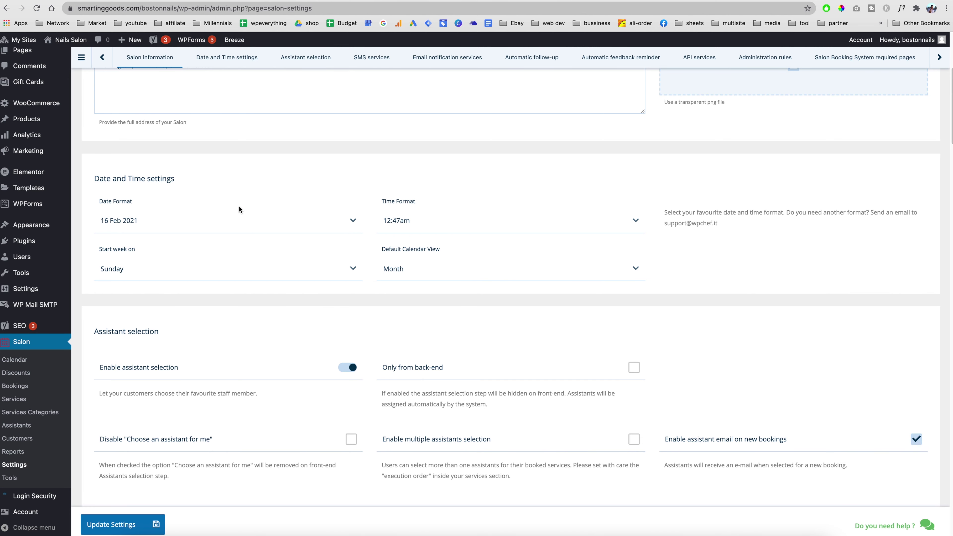
scroll(275, 320, down, 2)
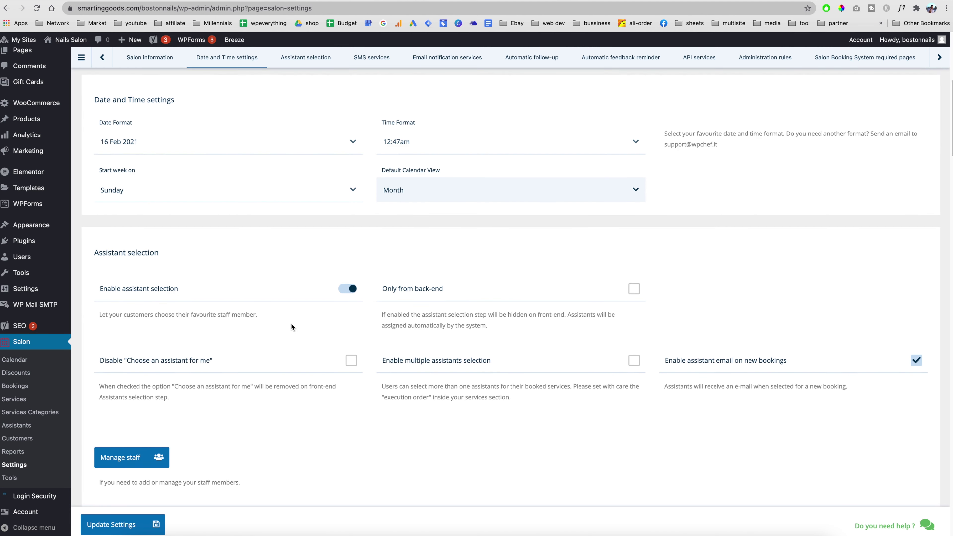
scroll(294, 326, down, 1)
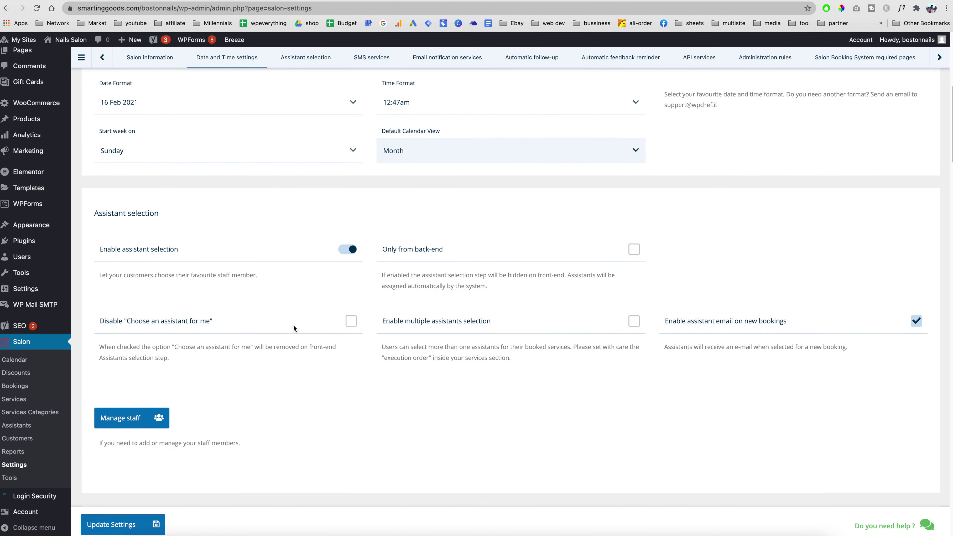
click(354, 250)
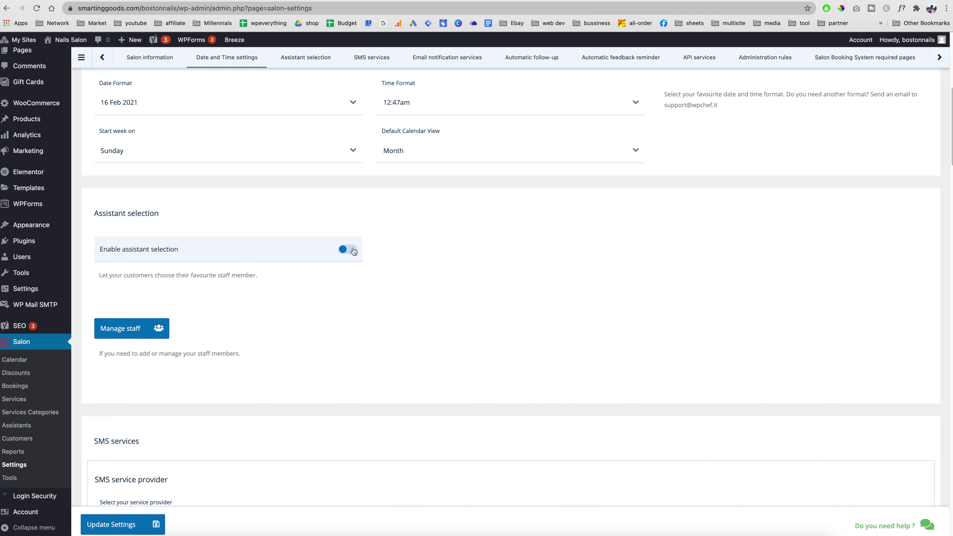
- Look through the available SMS service providers and the country code field in the SMS services settings
scroll(567, 307, down, 9)
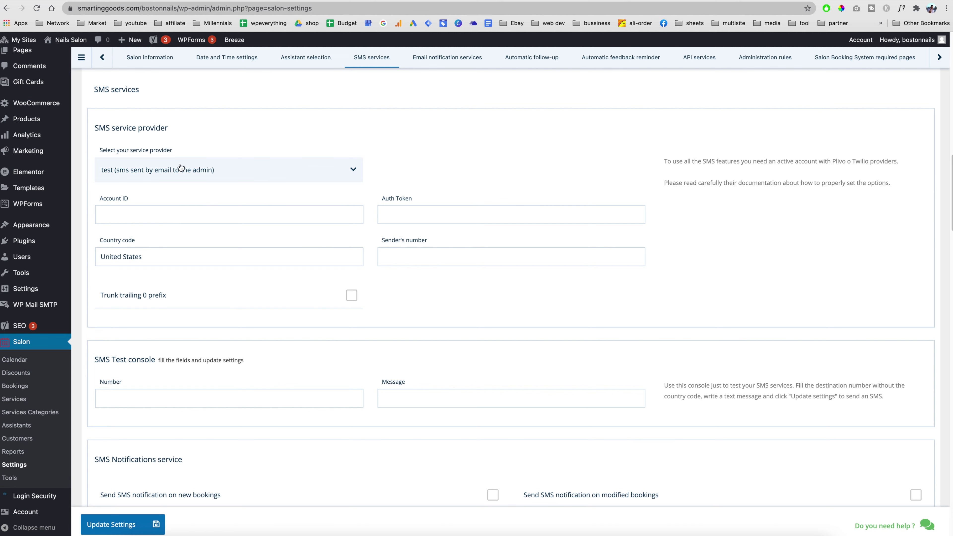
click(305, 175)
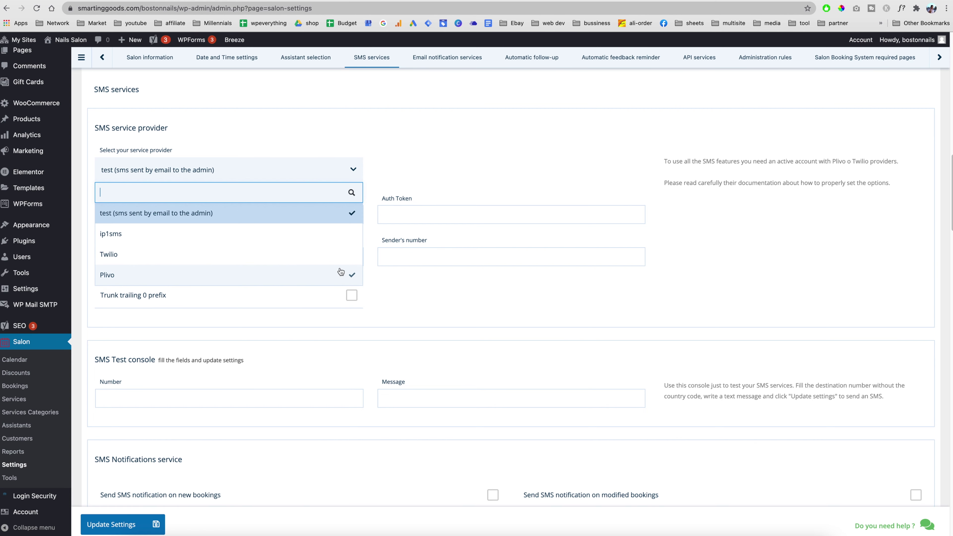
click(492, 285)
scroll(500, 291, down, 3)
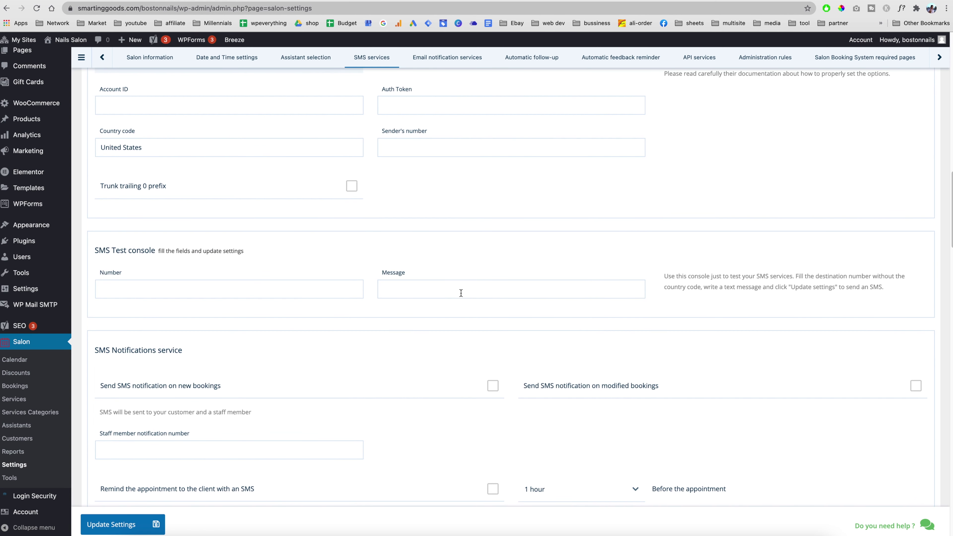
click(202, 147)
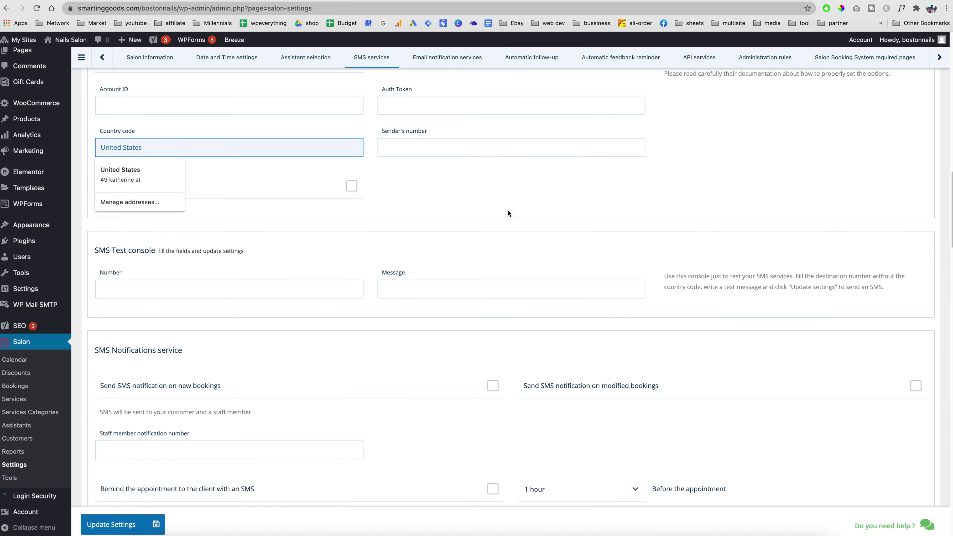
- Read the note on the provider account needed for the SMS features and examine the SMS test console
scroll(508, 210, up, 7)
click(853, 329)
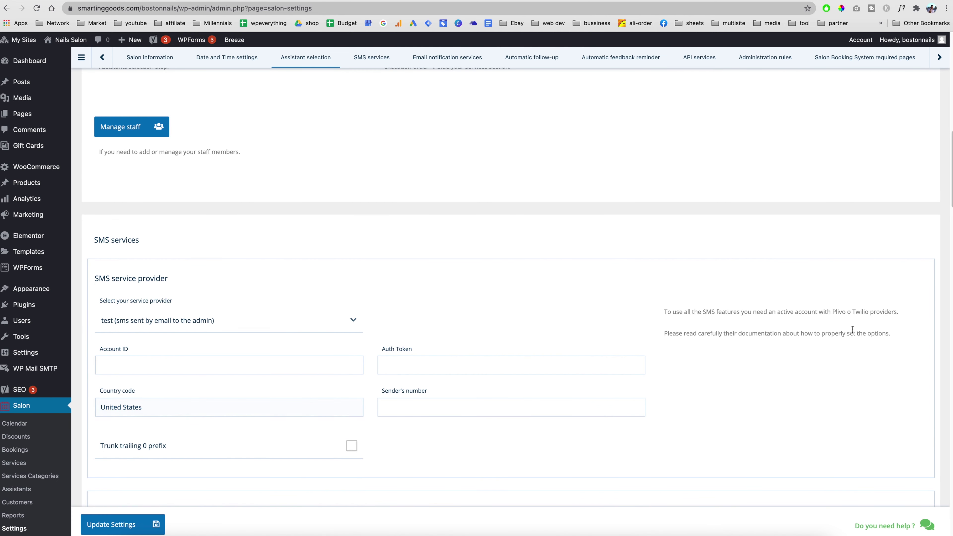
drag(853, 329, 657, 304)
scroll(736, 311, down, 2)
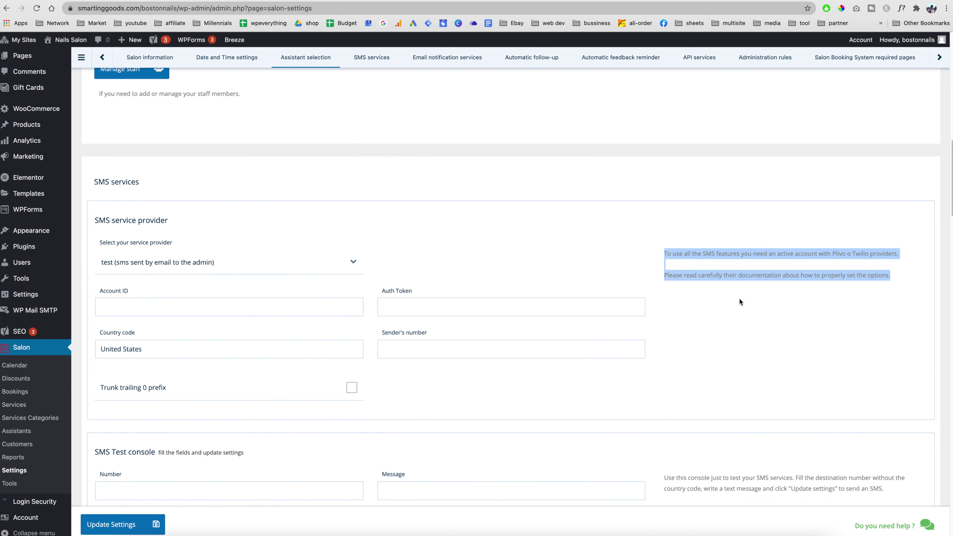
scroll(749, 304, down, 4)
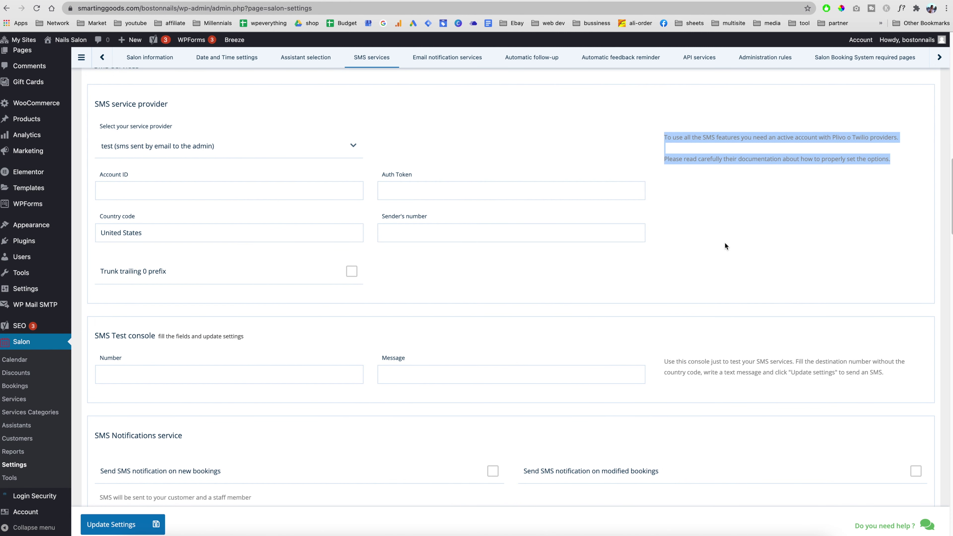
scroll(729, 246, down, 1)
scroll(726, 243, down, 1)
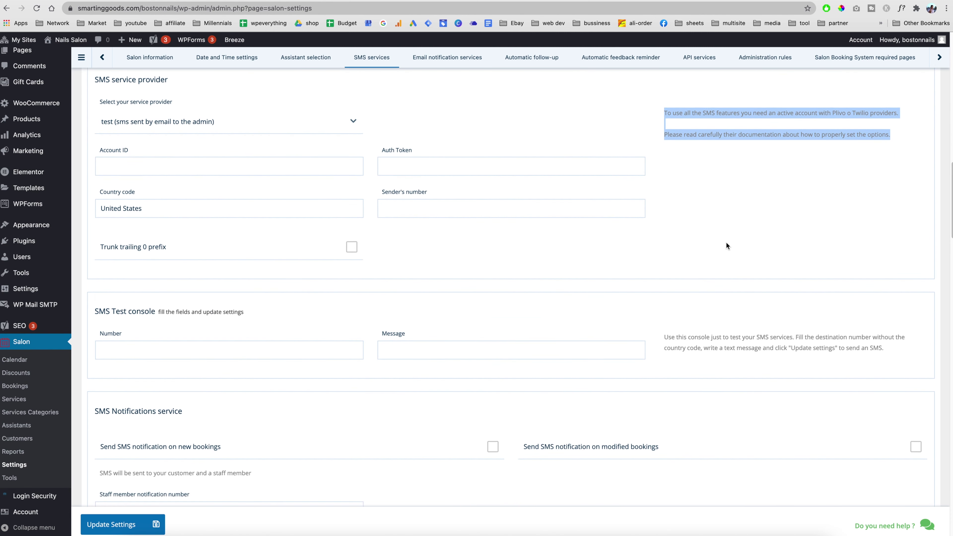
scroll(725, 240, up, 5)
- Examine the SMS notification options for new bookings and client appointment reminders
scroll(486, 282, down, 15)
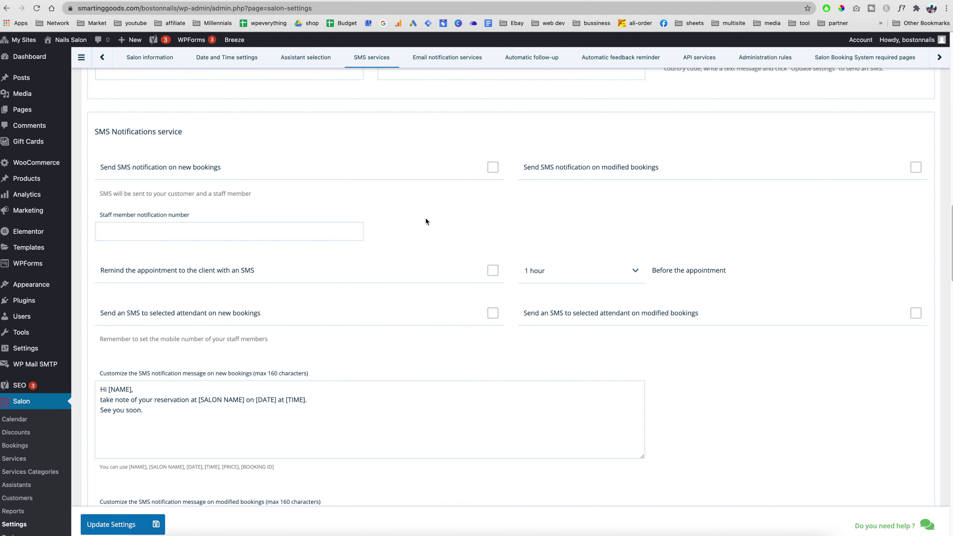
click(417, 161)
click(497, 161)
click(293, 268)
scroll(294, 268, down, 2)
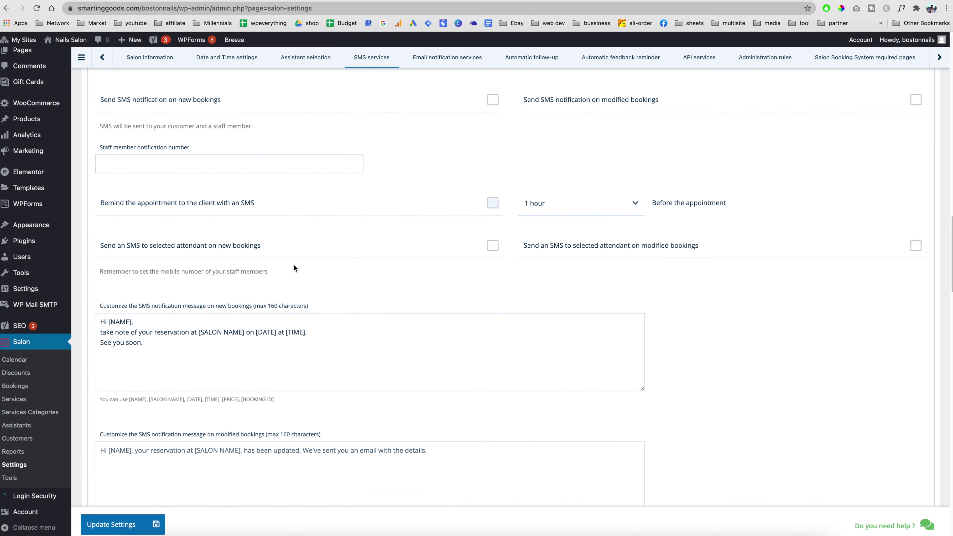
- Examine the SMS message templates for new and modified bookings and the SMS verification option
scroll(295, 267, down, 1)
scroll(191, 334, down, 2)
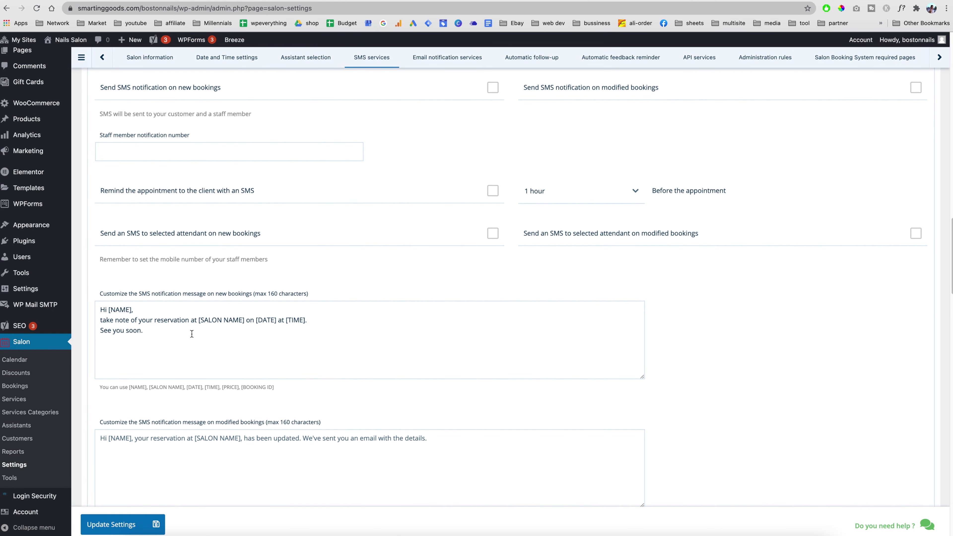
scroll(237, 299, down, 5)
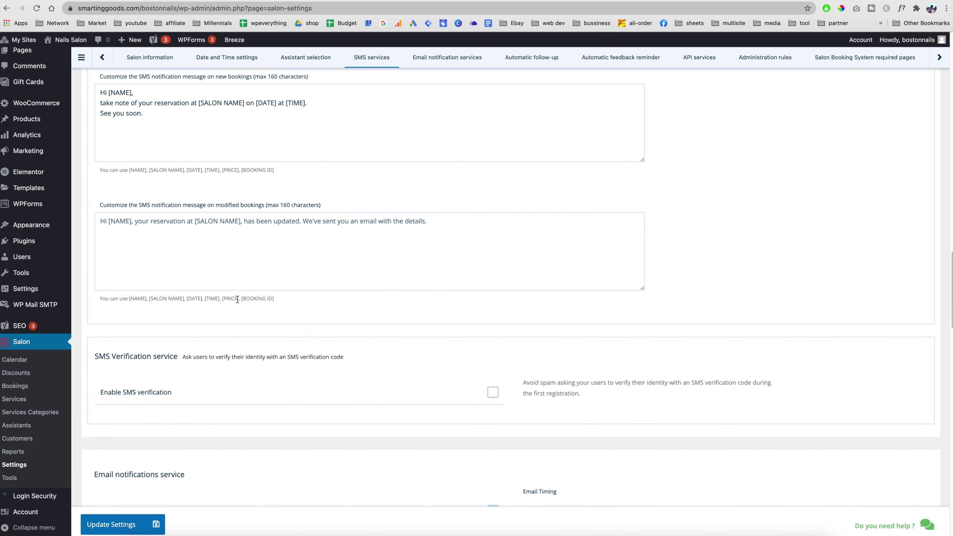
scroll(237, 299, down, 5)
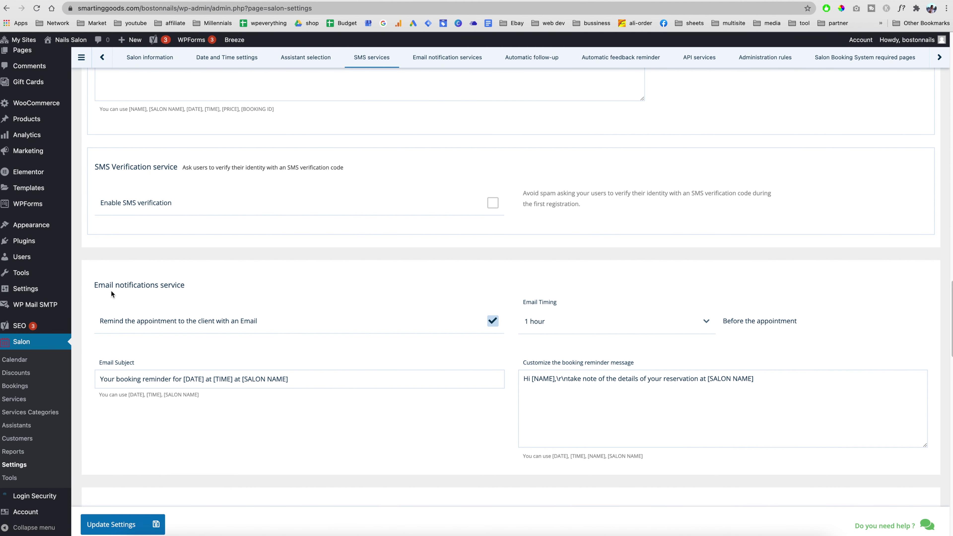
- Examine the email appointment reminder settings, including the timing, the email subject and the customizable booking reminder message
scroll(350, 290, down, 1)
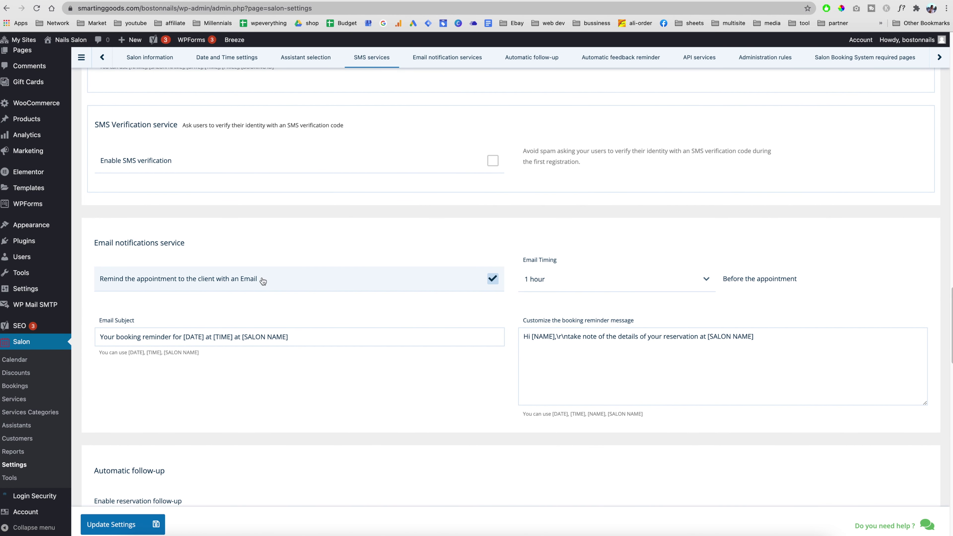
scroll(484, 300, down, 1)
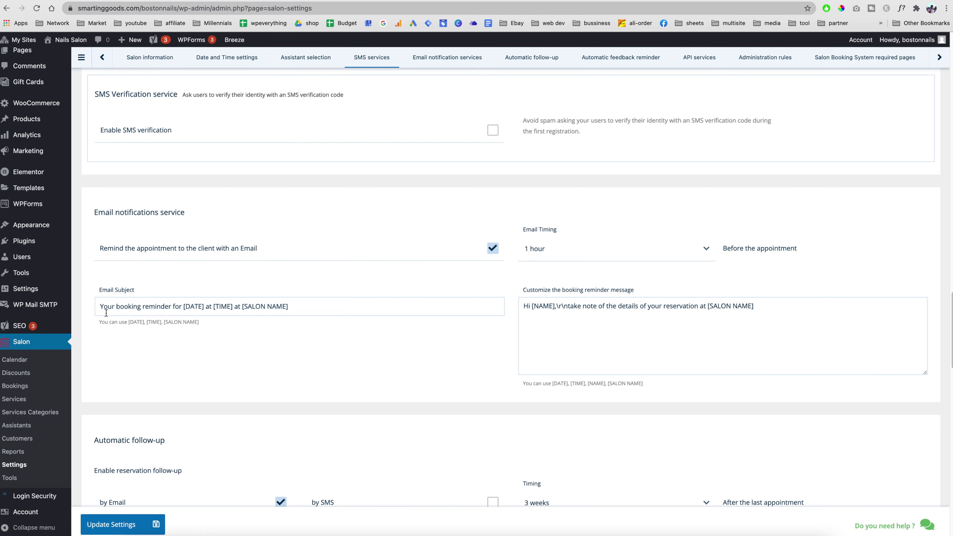
double_click(101, 307)
triple_click(326, 300)
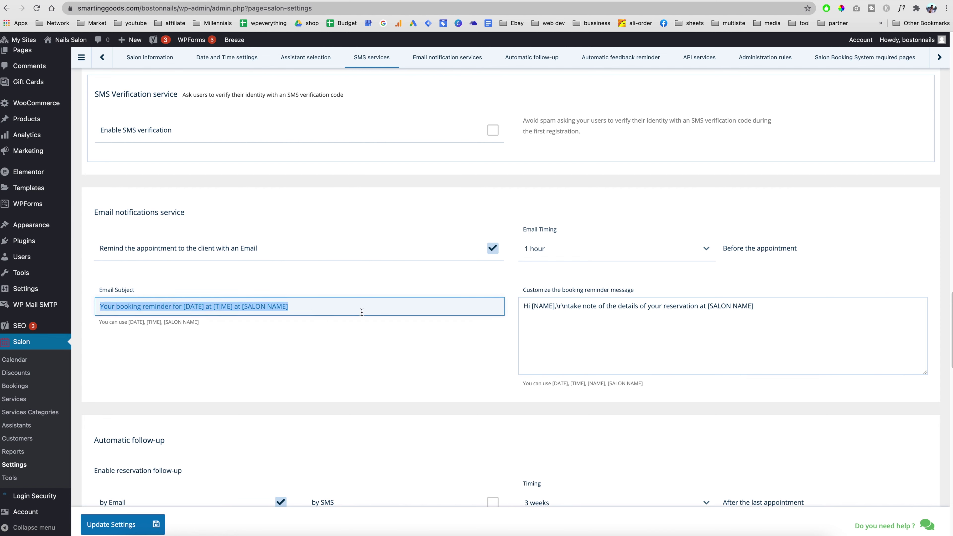
click(362, 307)
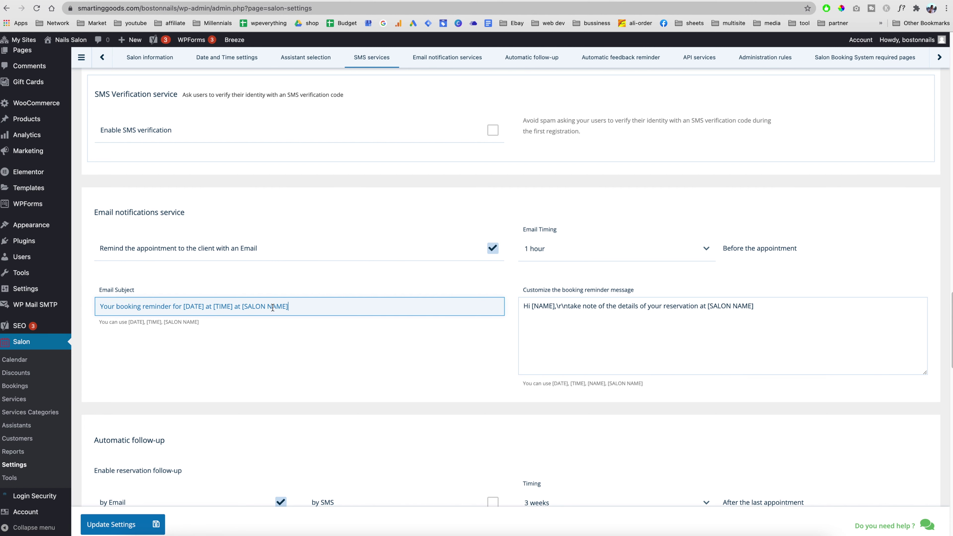
click(640, 307)
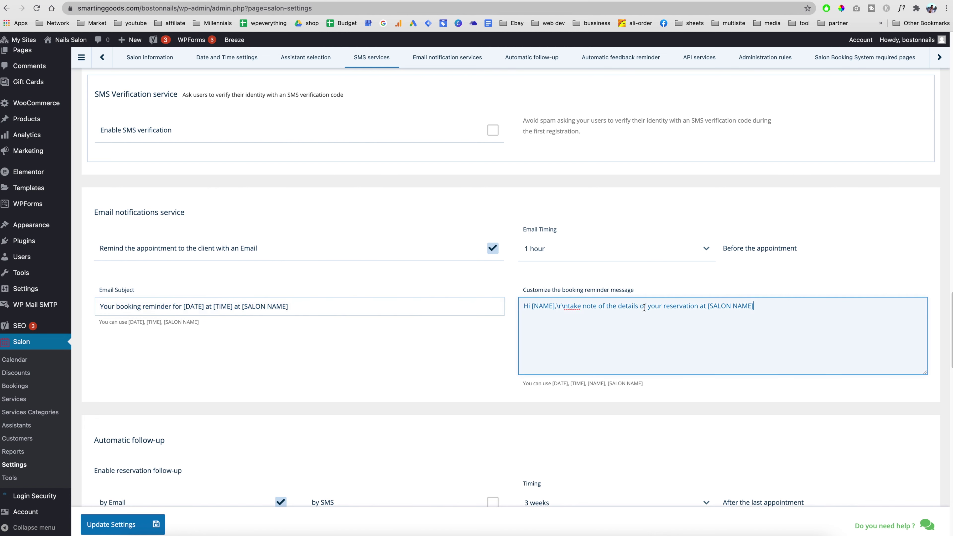
drag(808, 311, 519, 309)
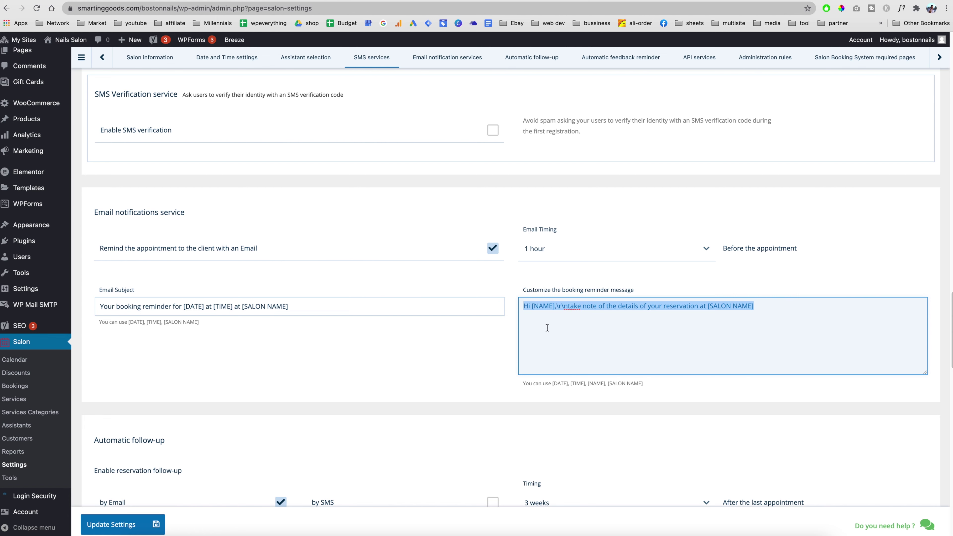
click(543, 316)
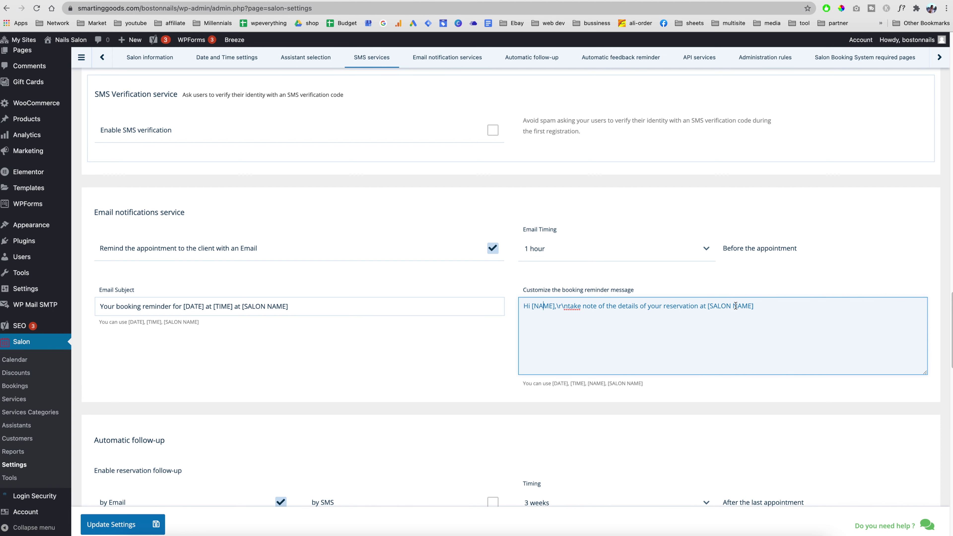
- Enable the reservation follow-up by SMS in the Automatic follow-up settings
scroll(709, 367, down, 5)
scroll(807, 392, down, 1)
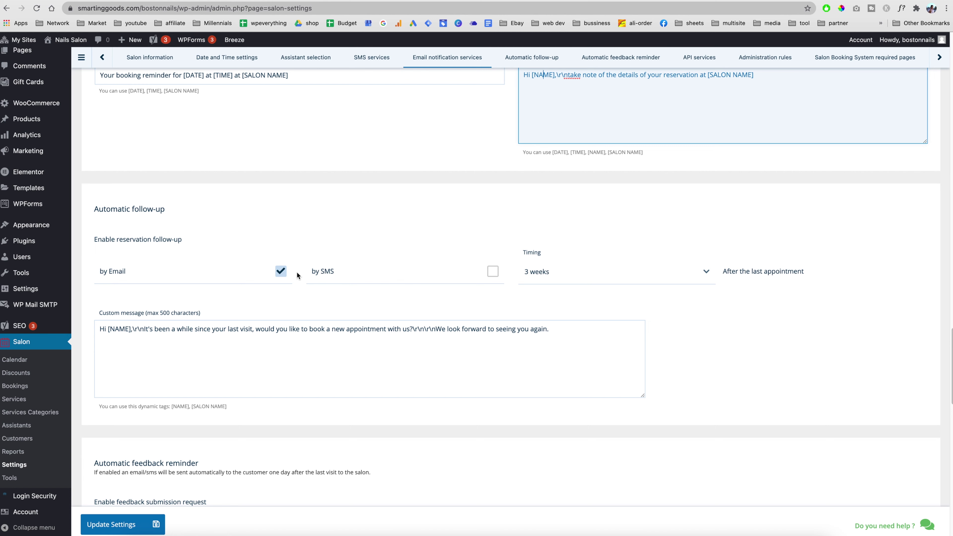
click(460, 274)
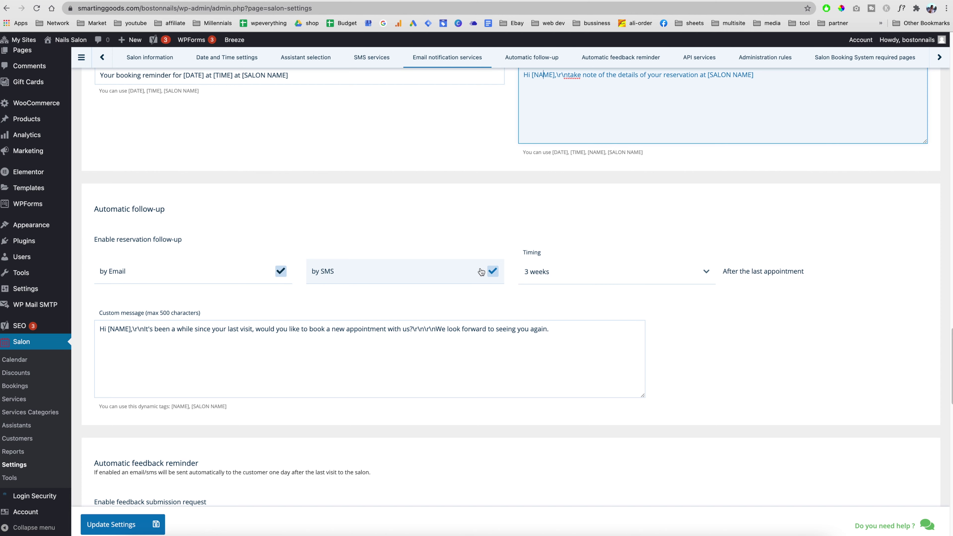
- Skim the remaining general settings down to the required pages, and open the Booking Rules settings
scroll(812, 304, down, 15)
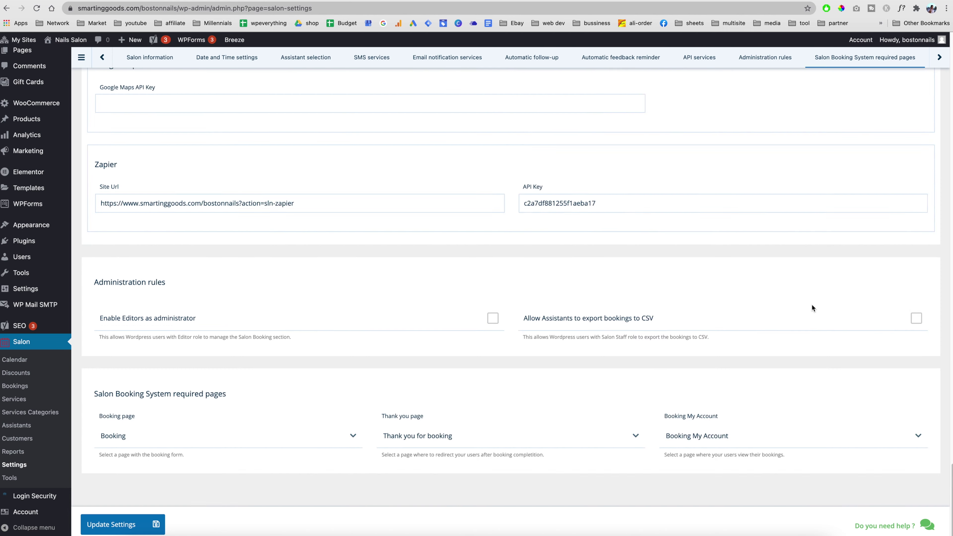
scroll(811, 304, up, 20)
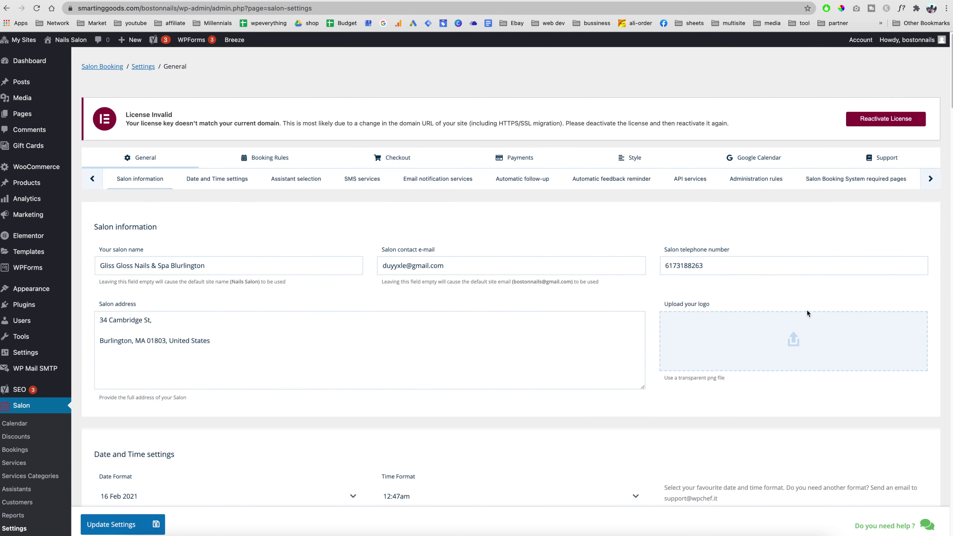
click(293, 161)
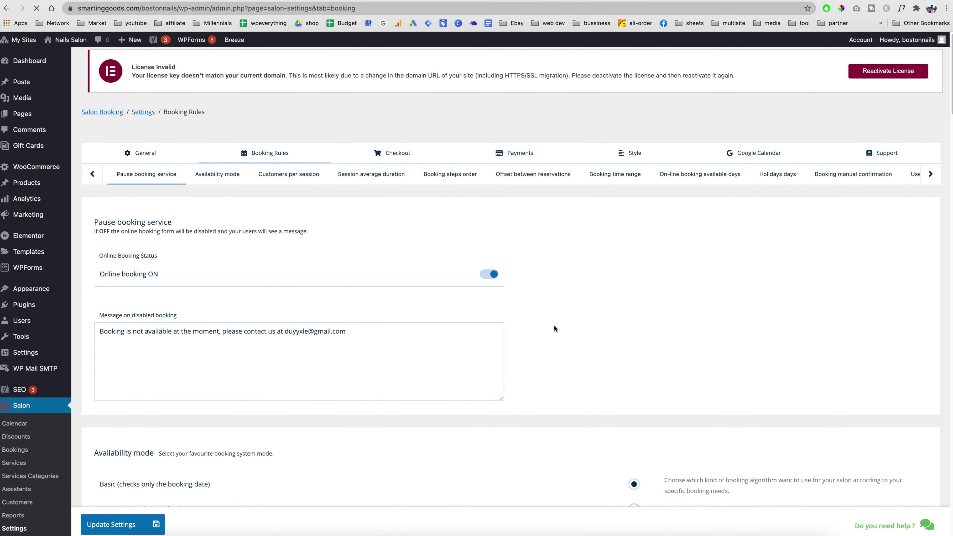
- Switch the online booking status off and back on under Pause booking service
scroll(554, 325, down, 2)
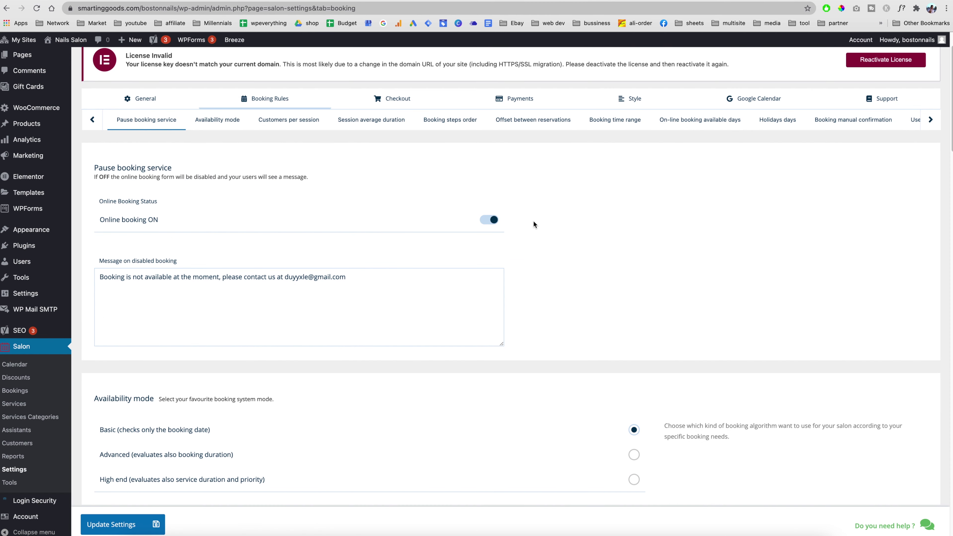
click(494, 221)
click(486, 222)
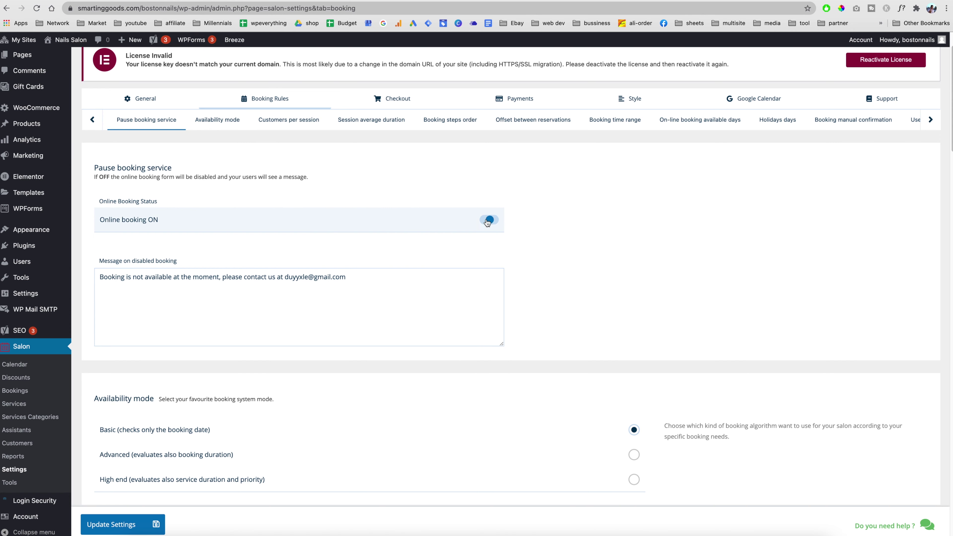
- Switch the availability mode to Advanced and back to Basic
scroll(599, 241, down, 5)
scroll(304, 265, down, 1)
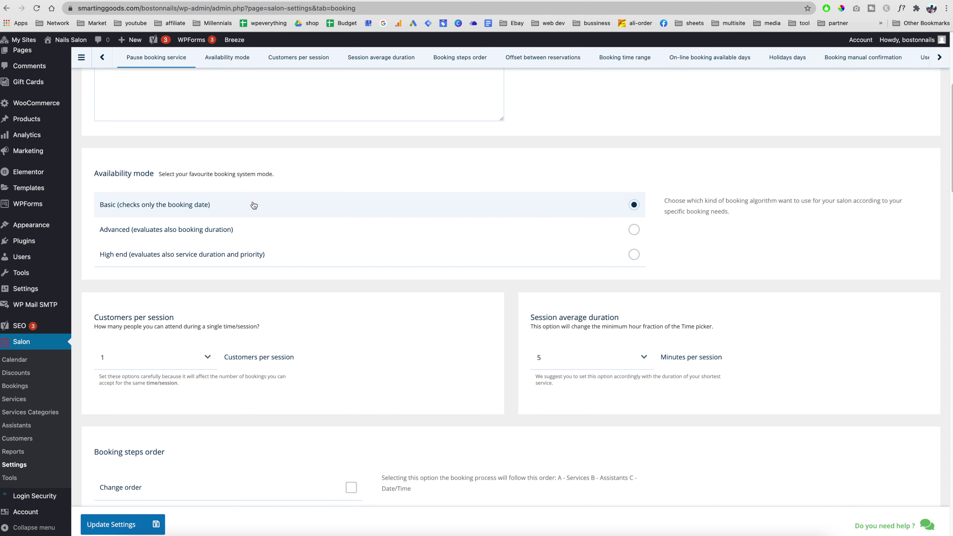
click(273, 238)
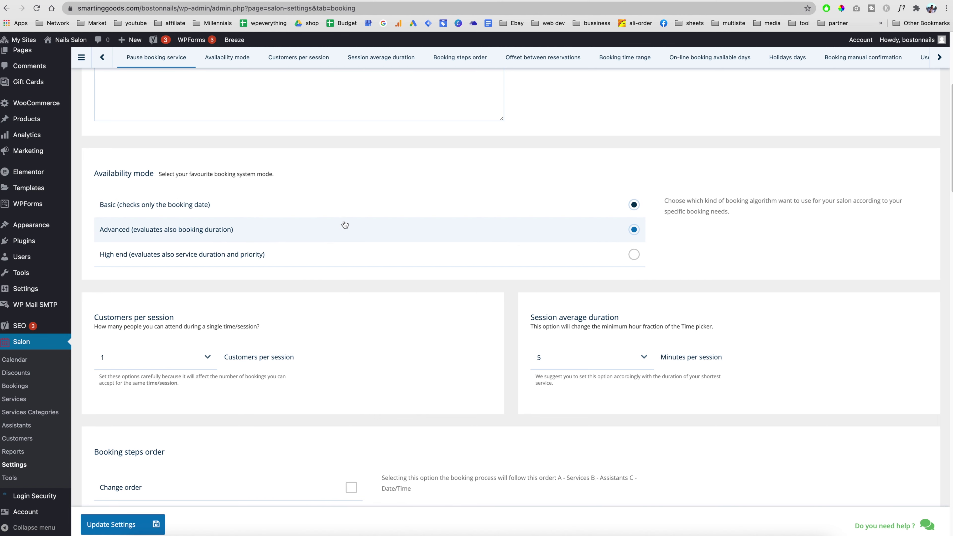
click(351, 228)
click(635, 205)
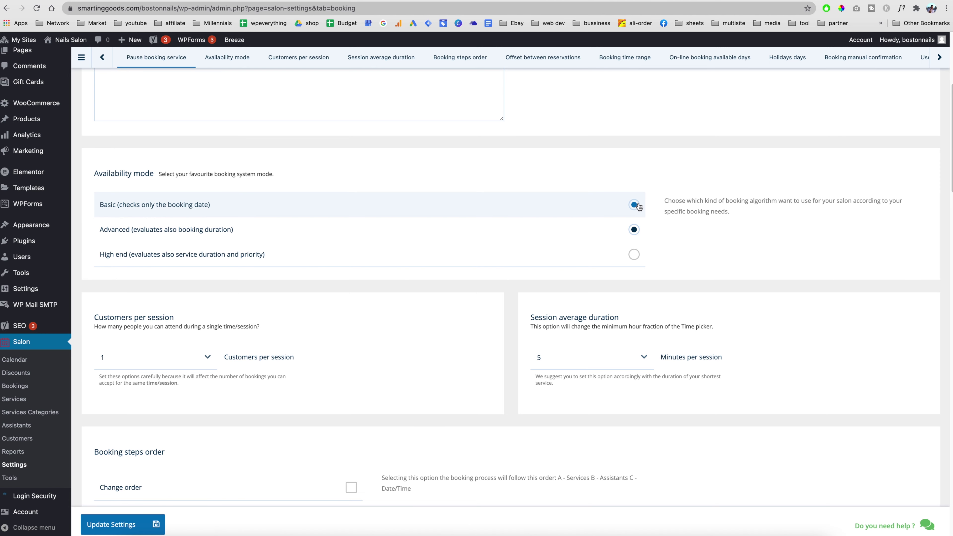
click(635, 205)
- Set the number of customers per session to 2, and check the session average duration option
scroll(703, 214, down, 5)
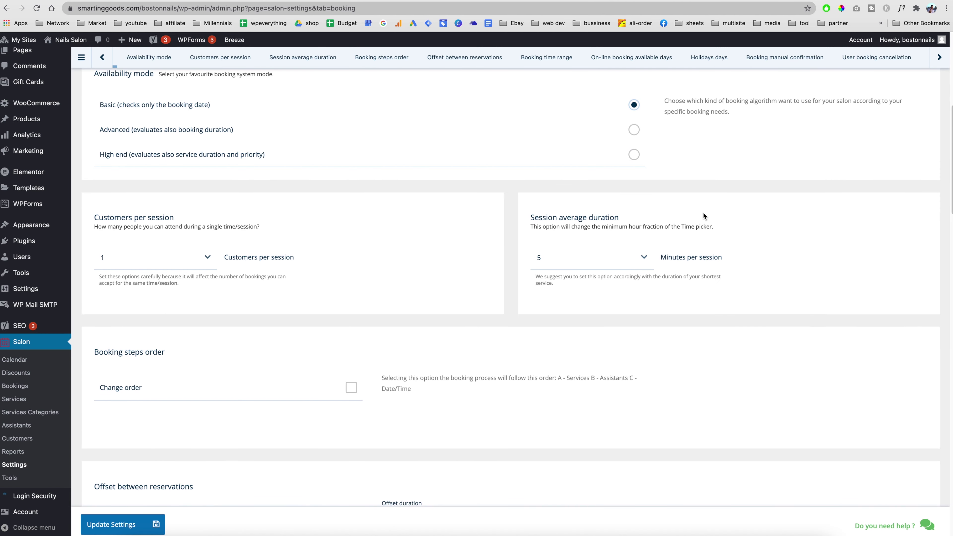
scroll(198, 220, down, 2)
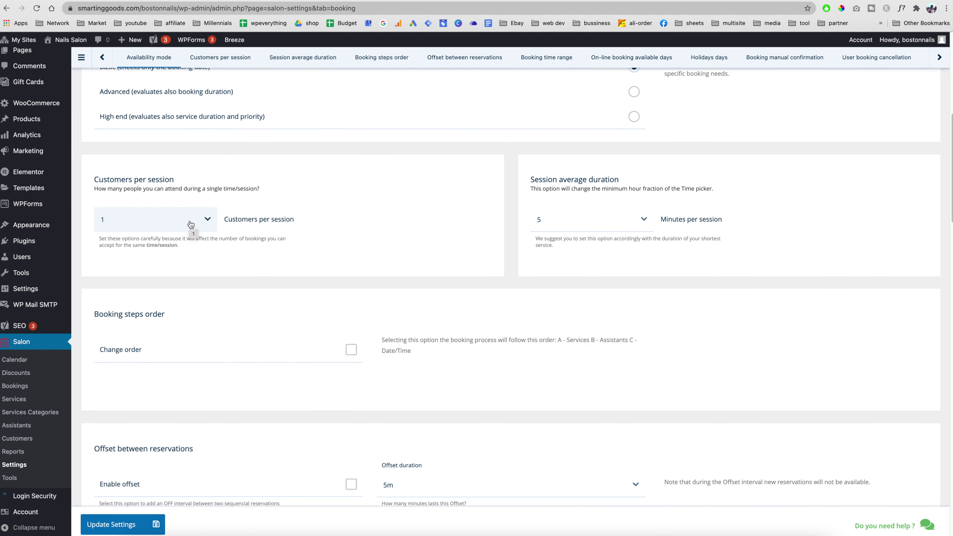
click(191, 222)
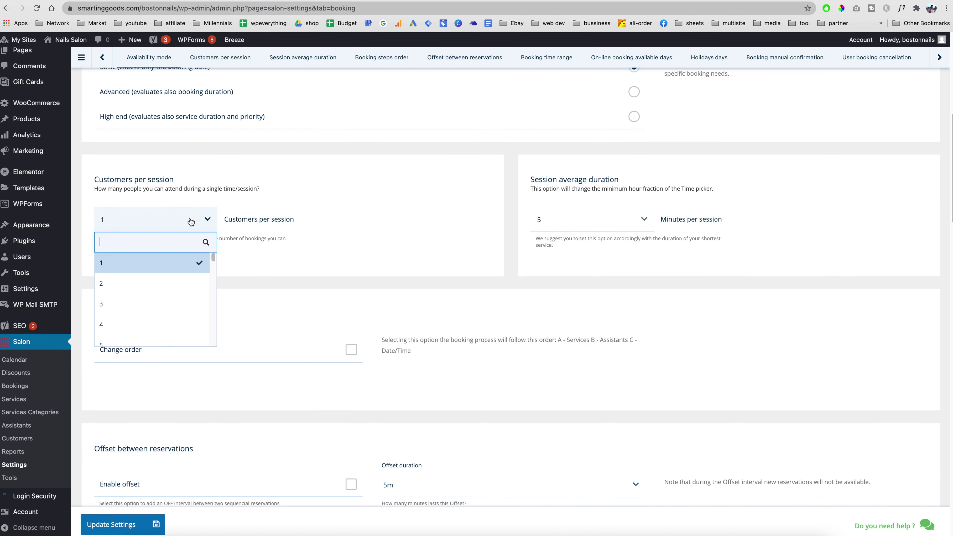
click(176, 287)
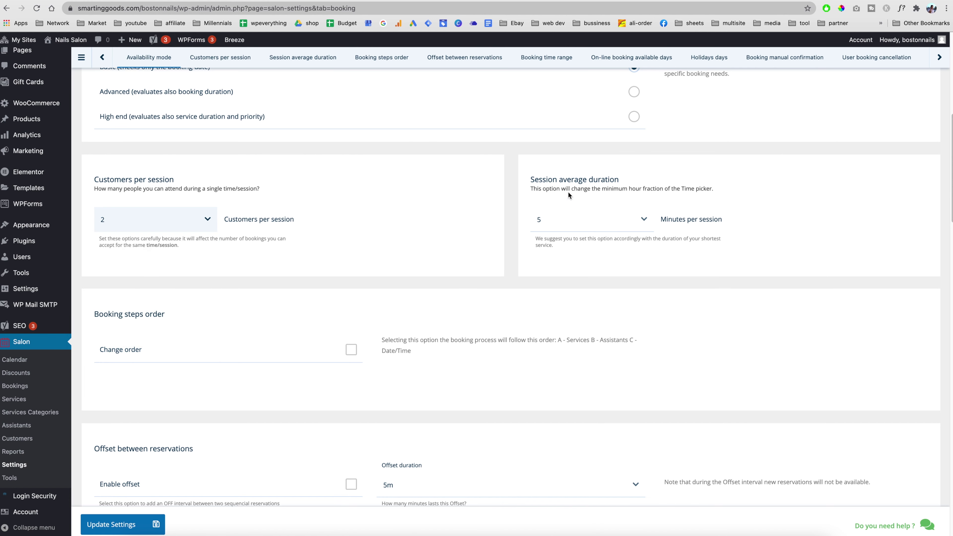
click(653, 221)
- Switch to the Beauty Nails website and open its appointment booking from the home page
scroll(405, 170, down, 6)
click(130, 133)
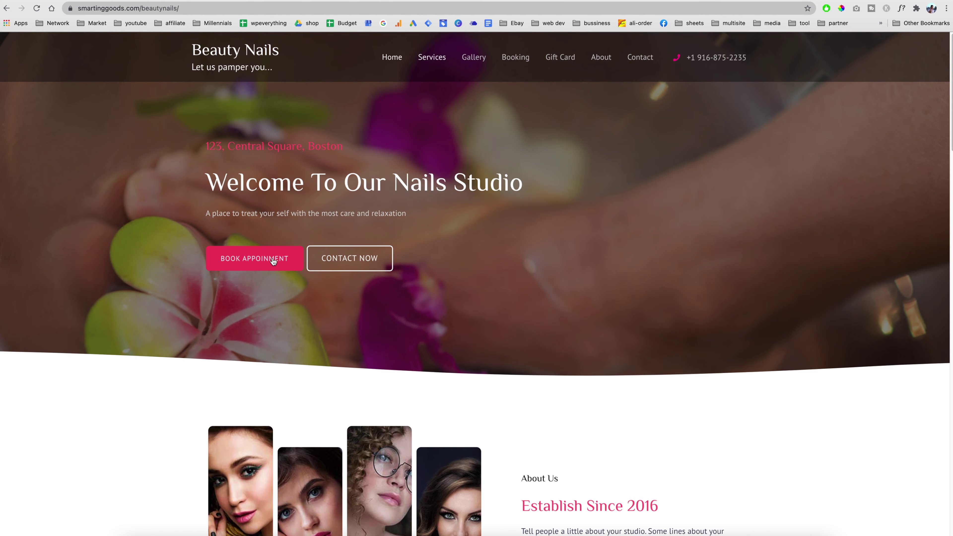
click(276, 258)
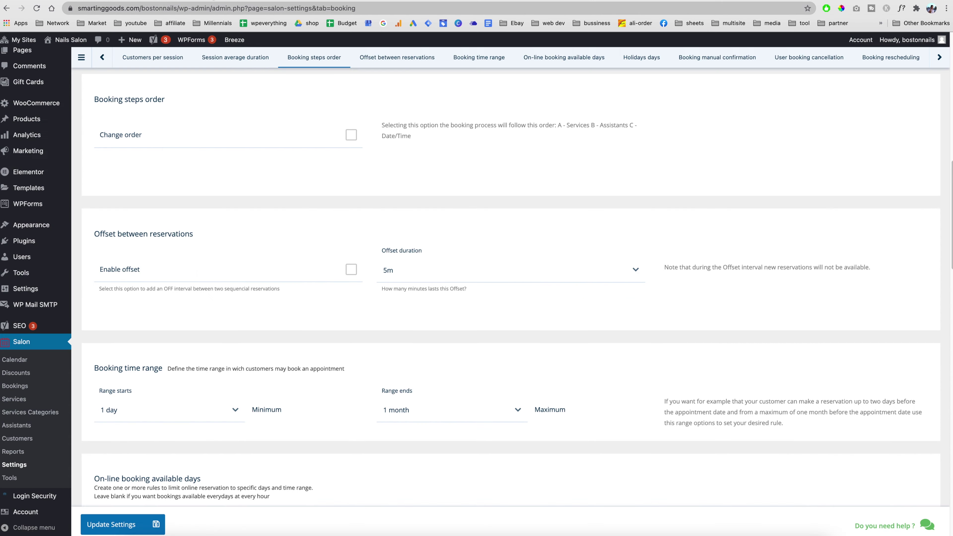
- Select the Change order option for the booking steps, and look through the offset durations offered between reservations
click(351, 135)
drag(418, 140, 383, 139)
scroll(409, 220, down, 3)
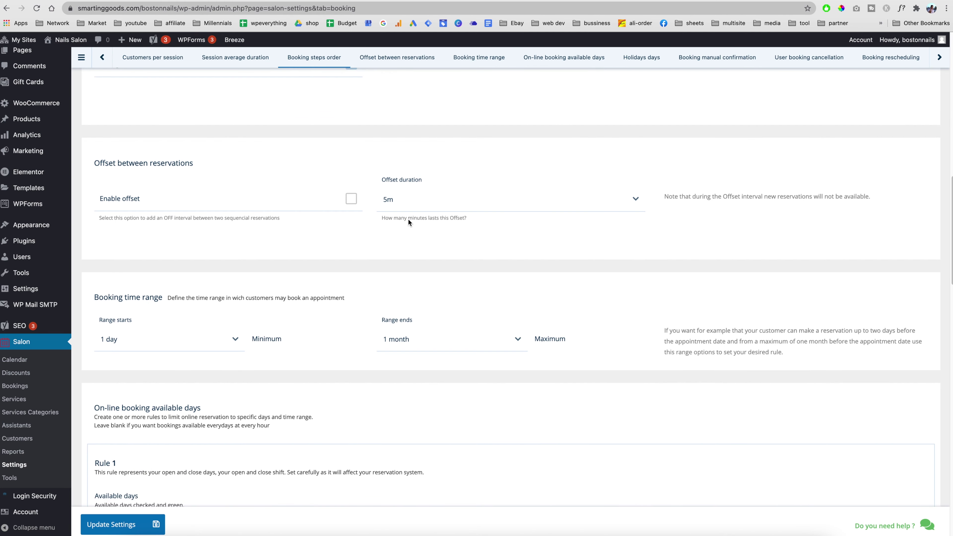
click(418, 204)
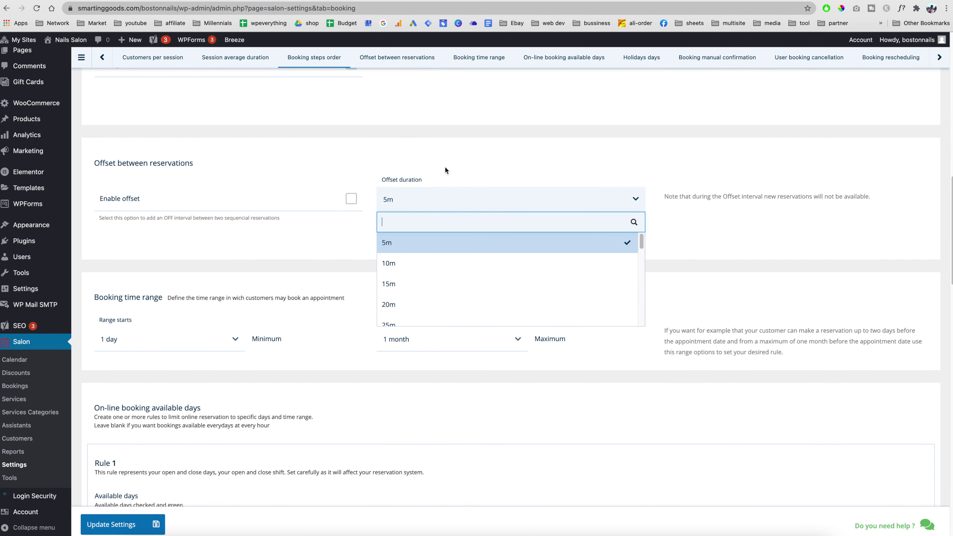
click(483, 140)
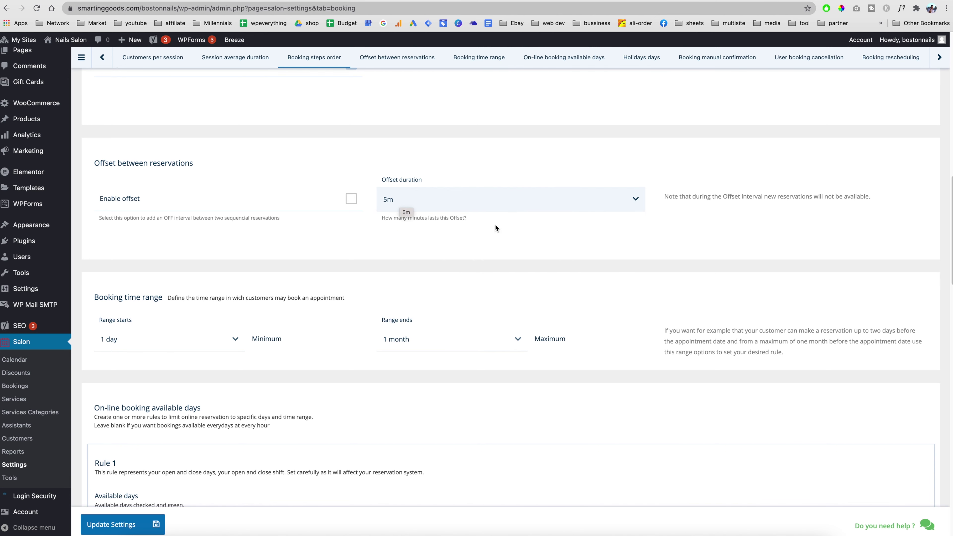
- Set the minimum start of the booking time range to 1 hour
scroll(173, 229, down, 3)
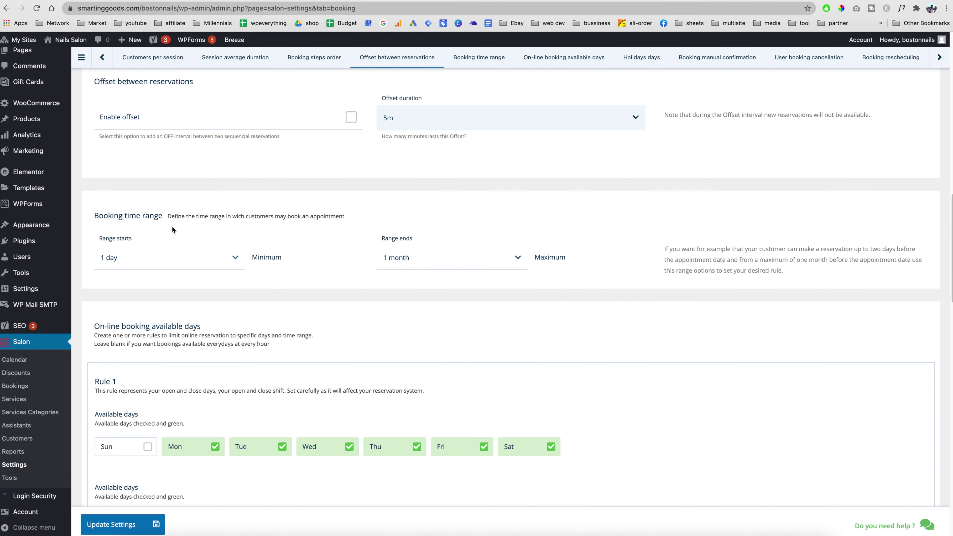
click(189, 247)
click(199, 339)
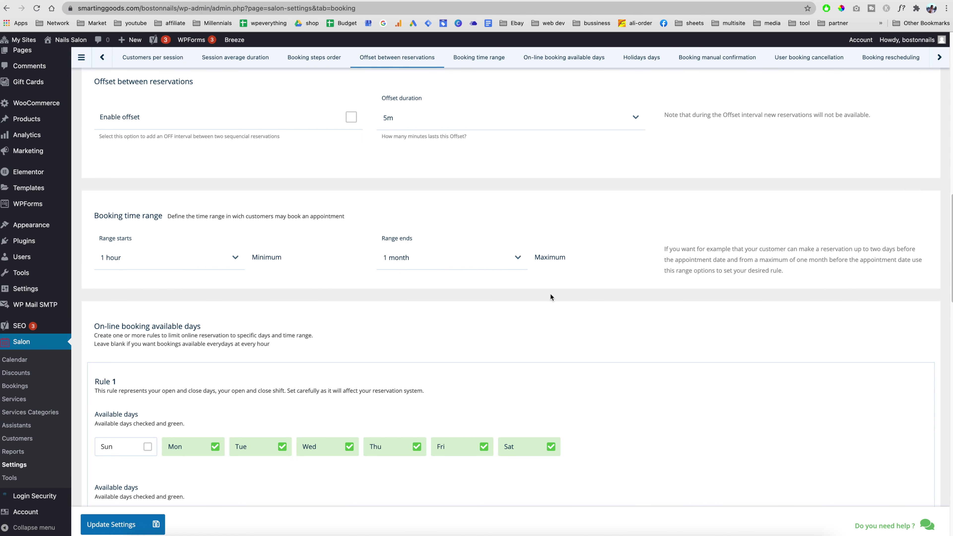
- Switch Sunday on and back off in the available days of online booking Rule 1
scroll(548, 293, down, 3)
scroll(617, 250, down, 3)
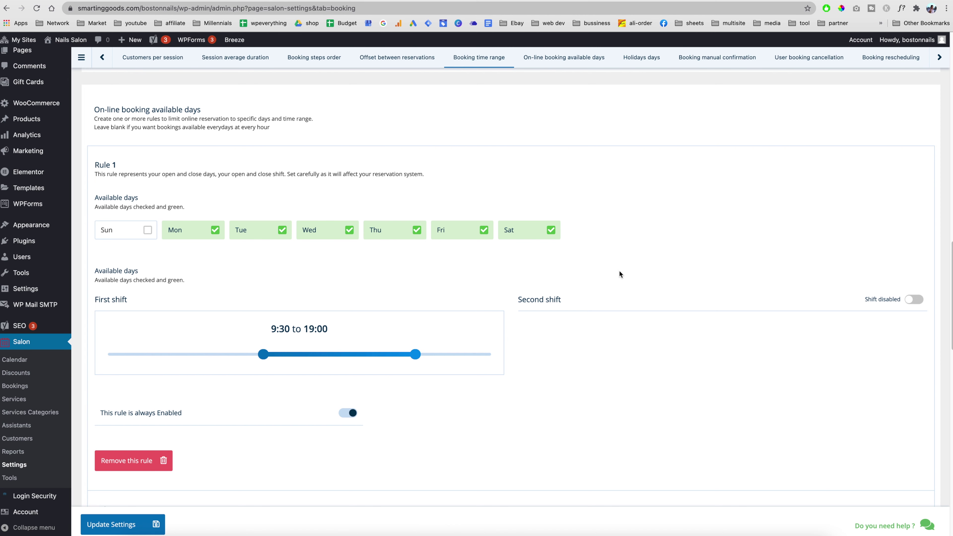
click(113, 237)
click(145, 231)
- Examine the first shift hours of Rule 1 and the separate Sunday schedule in Rule 2
scroll(311, 255, down, 3)
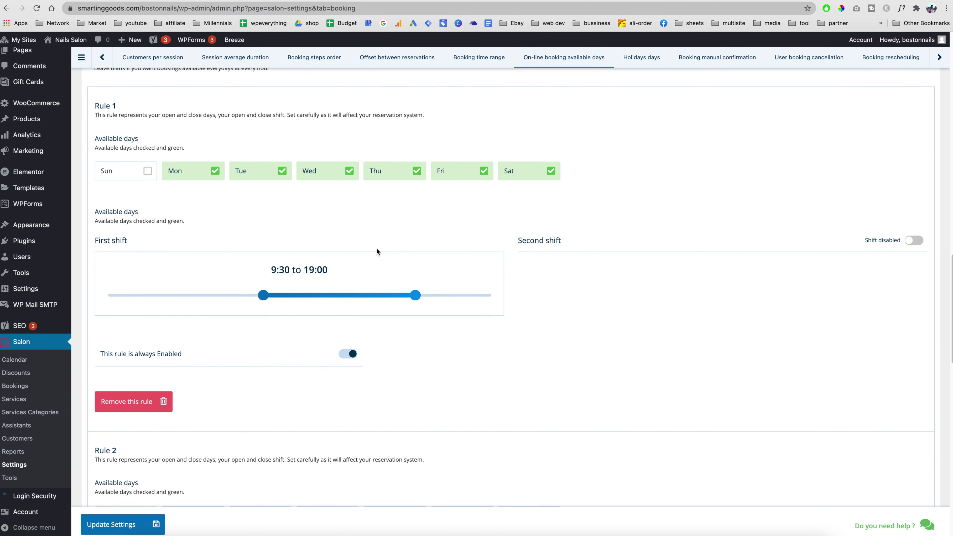
scroll(394, 248, down, 1)
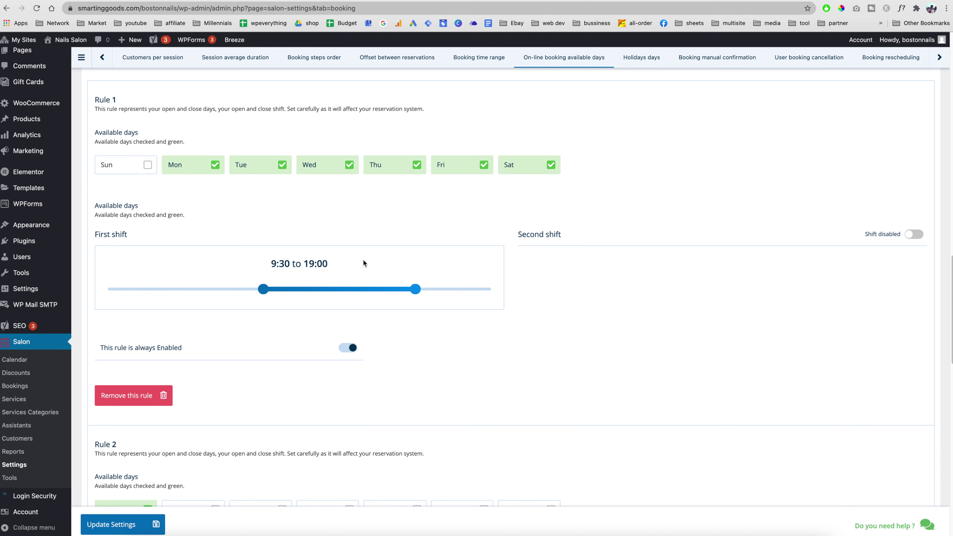
scroll(562, 344, down, 10)
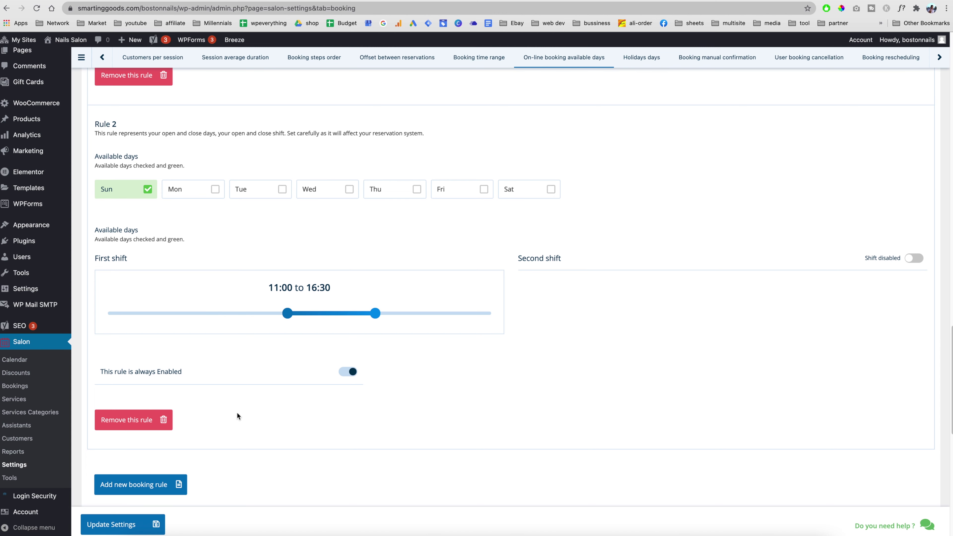
- Add a new online booking rule below Rule 2
scroll(282, 416, down, 2)
click(145, 396)
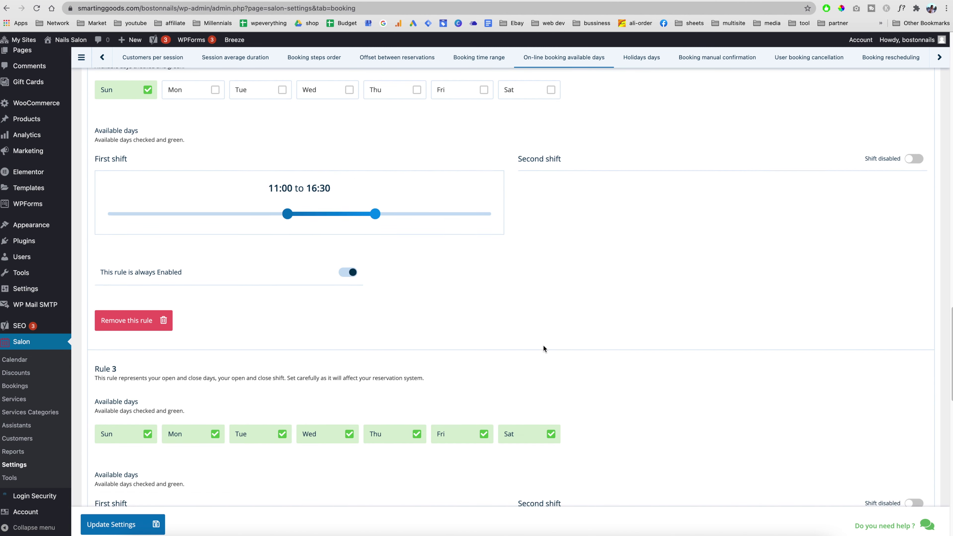
scroll(544, 348, down, 5)
- Switch the manual booking confirmation option on and back off
scroll(515, 351, down, 6)
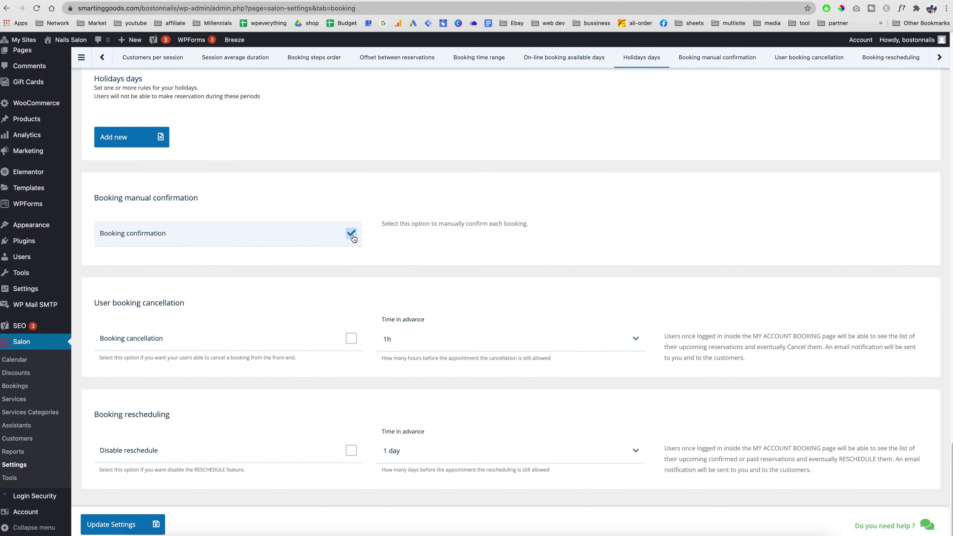
click(353, 236)
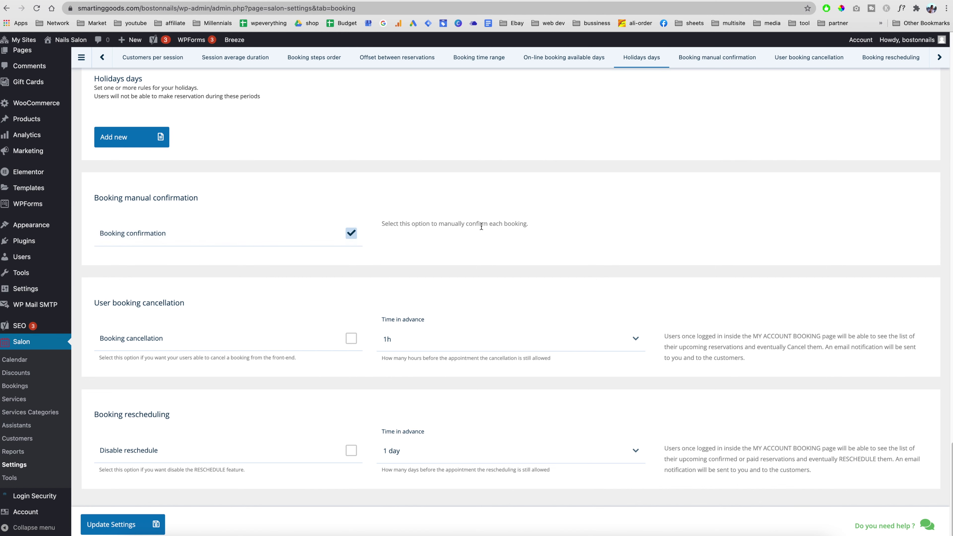
scroll(516, 237, down, 1)
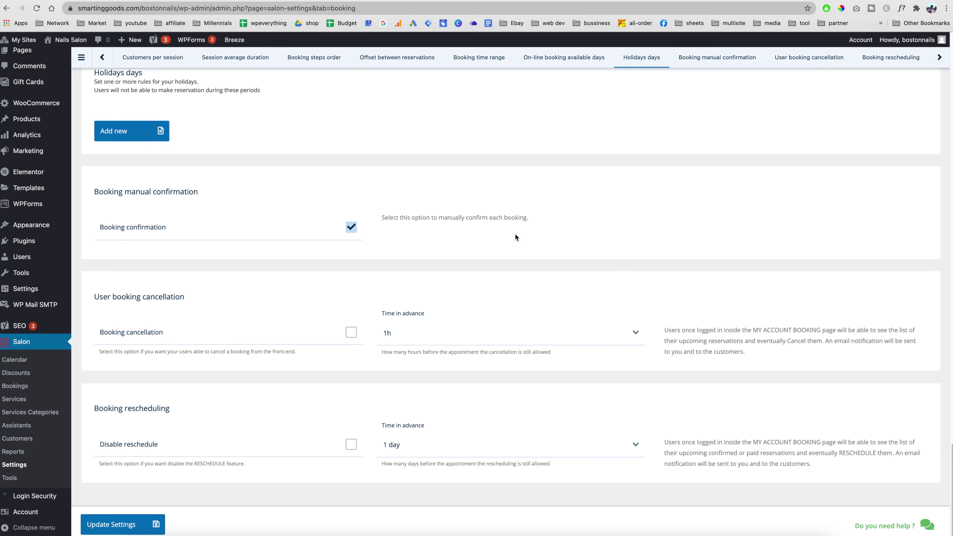
- Enable user booking cancellation with 5h in advance, and select the Disable reschedule option
click(161, 325)
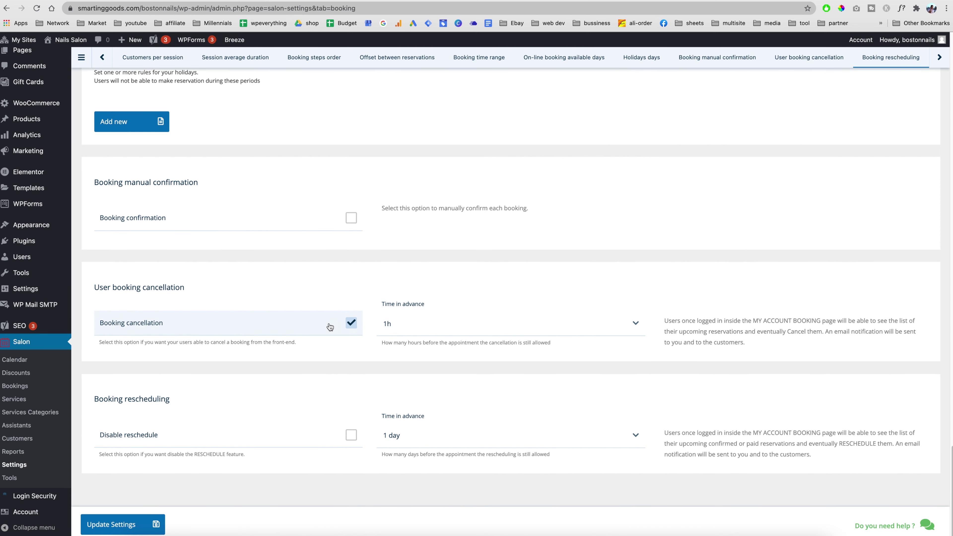
click(469, 331)
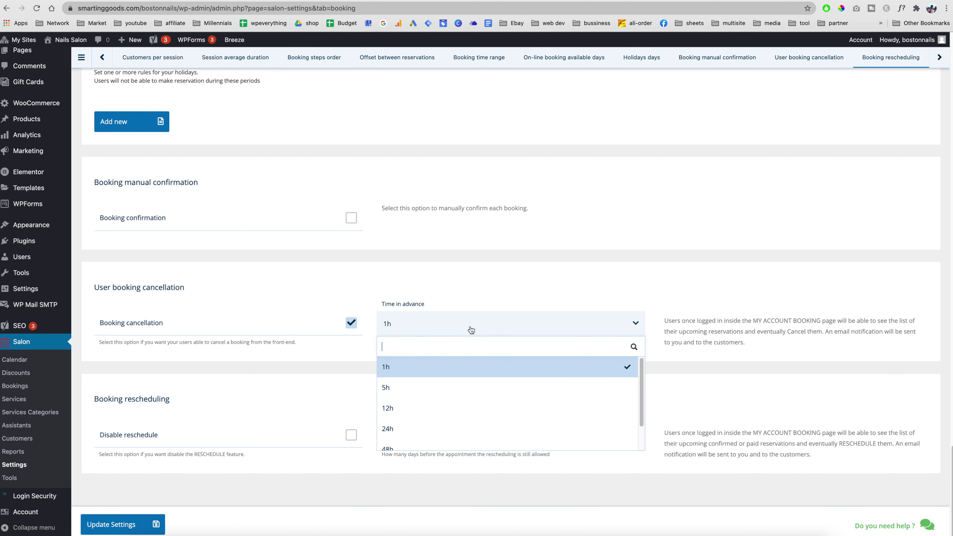
click(505, 394)
click(351, 437)
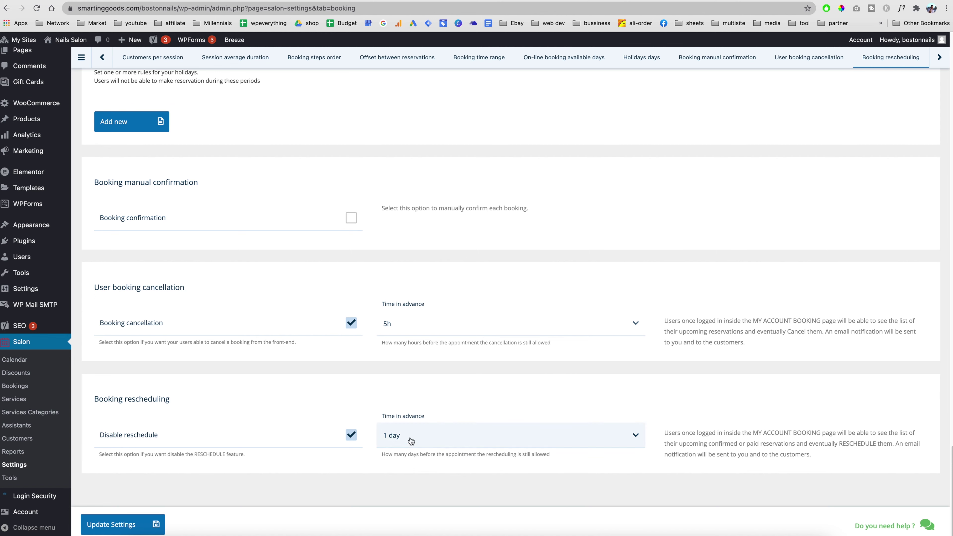
- Open the Checkout settings and look over the guest checkout and Facebook login options
scroll(810, 432, up, 20)
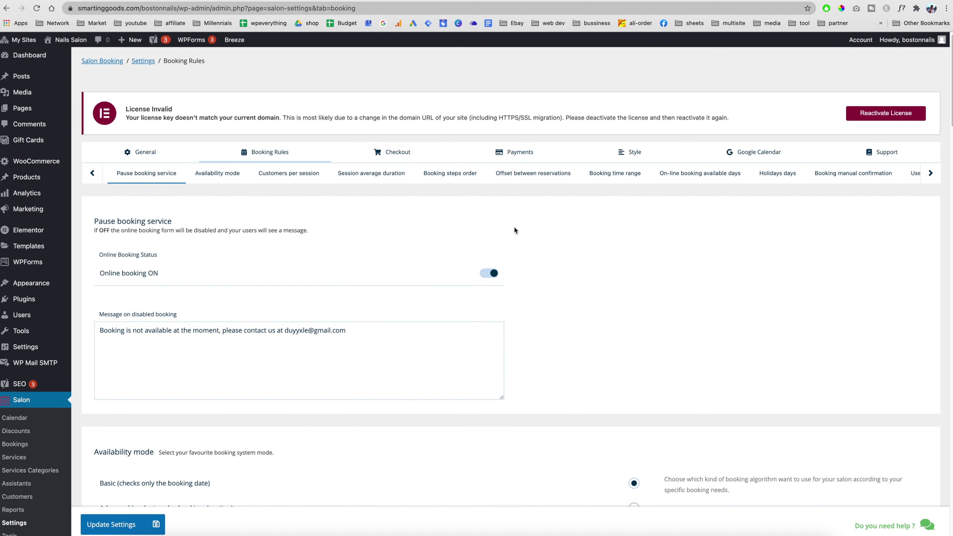
click(393, 152)
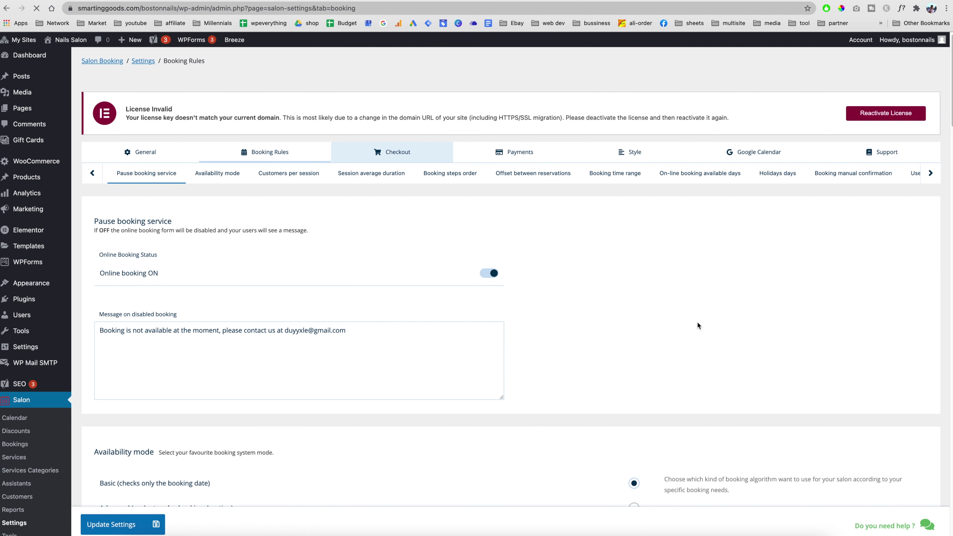
scroll(696, 323, down, 2)
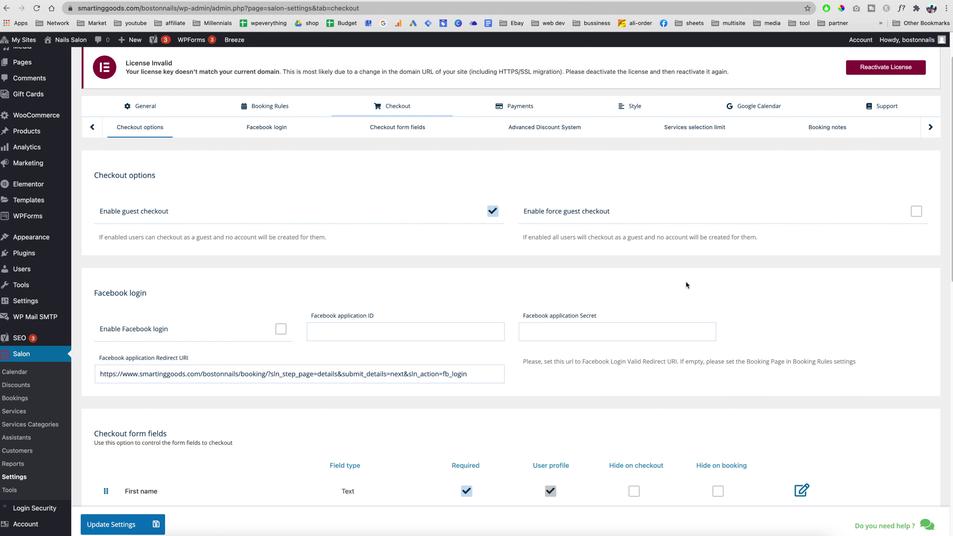
scroll(745, 257, down, 1)
- Switch force guest checkout on and back off, and do the same with Facebook login
click(561, 181)
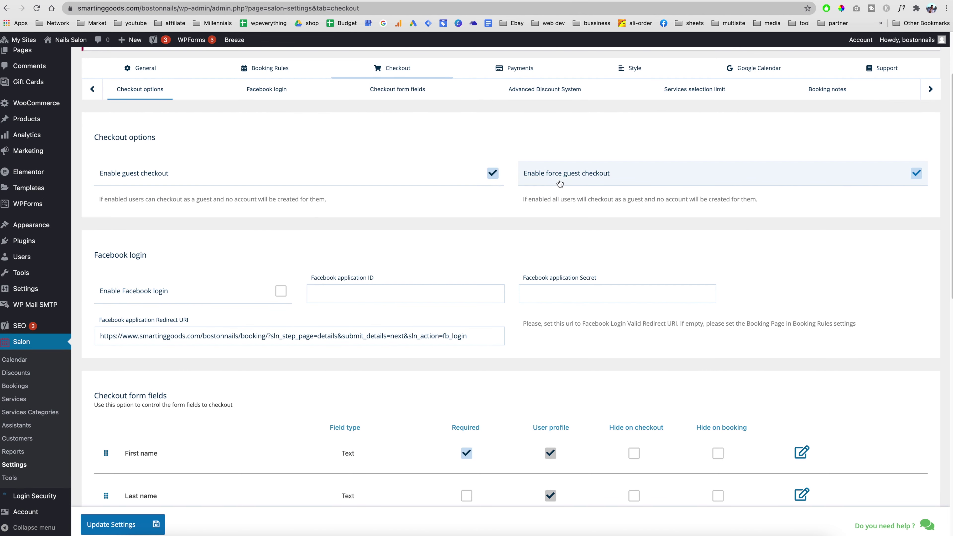
click(627, 188)
scroll(691, 287, down, 4)
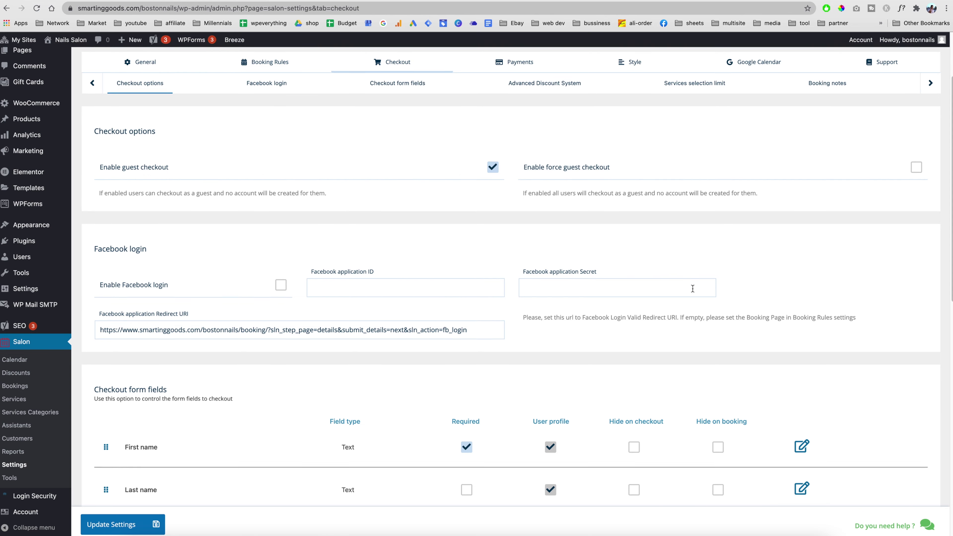
click(127, 123)
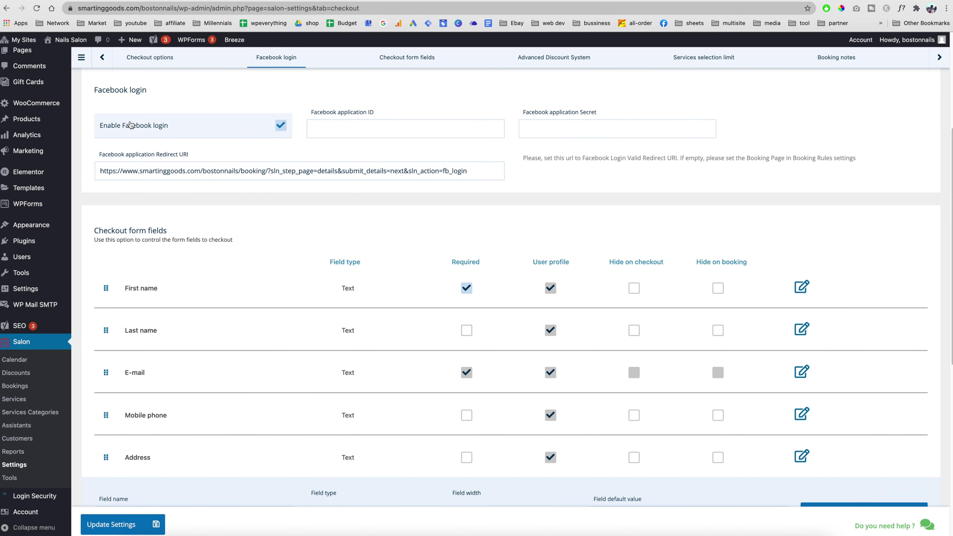
click(181, 120)
scroll(313, 129, up, 2)
click(251, 193)
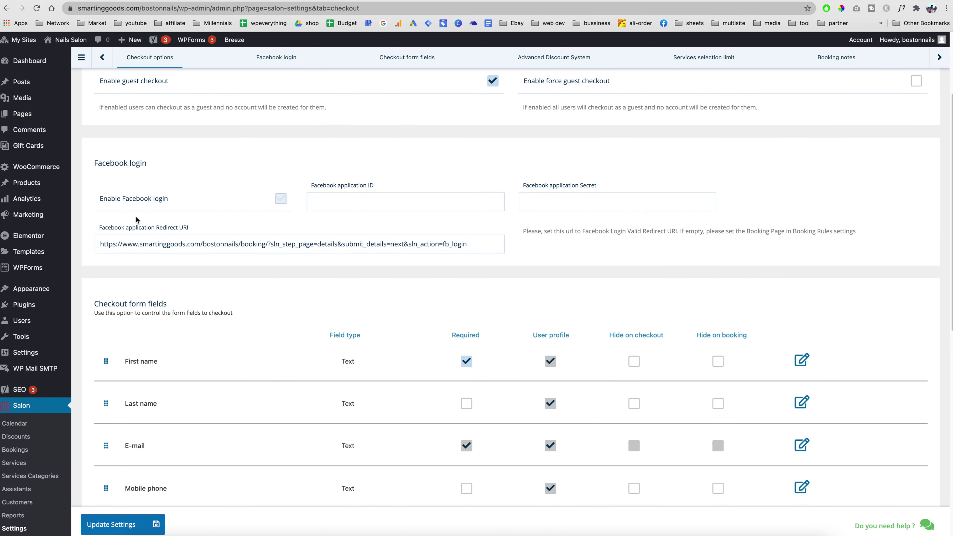
click(247, 204)
- View the editing options of the First name checkout form field, then close them without changes
scroll(713, 227, down, 5)
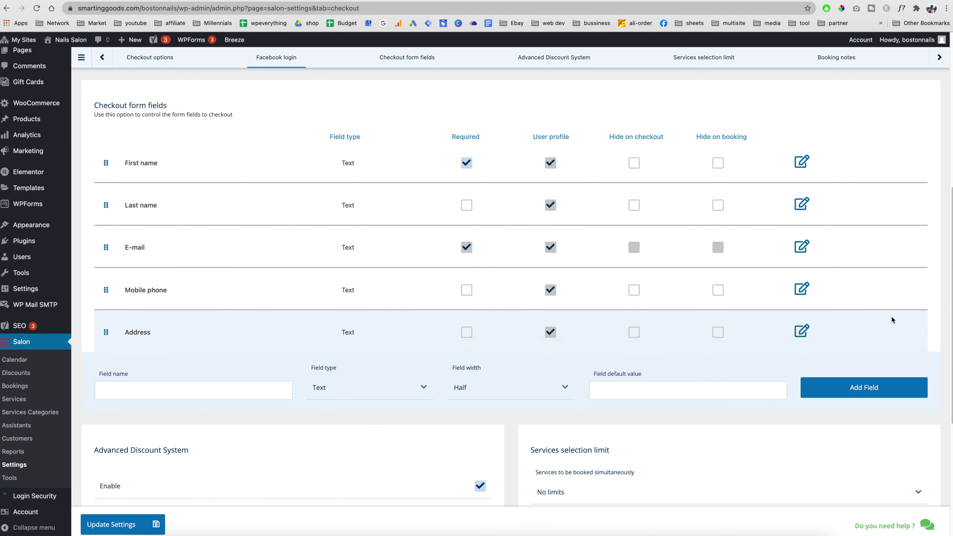
click(802, 169)
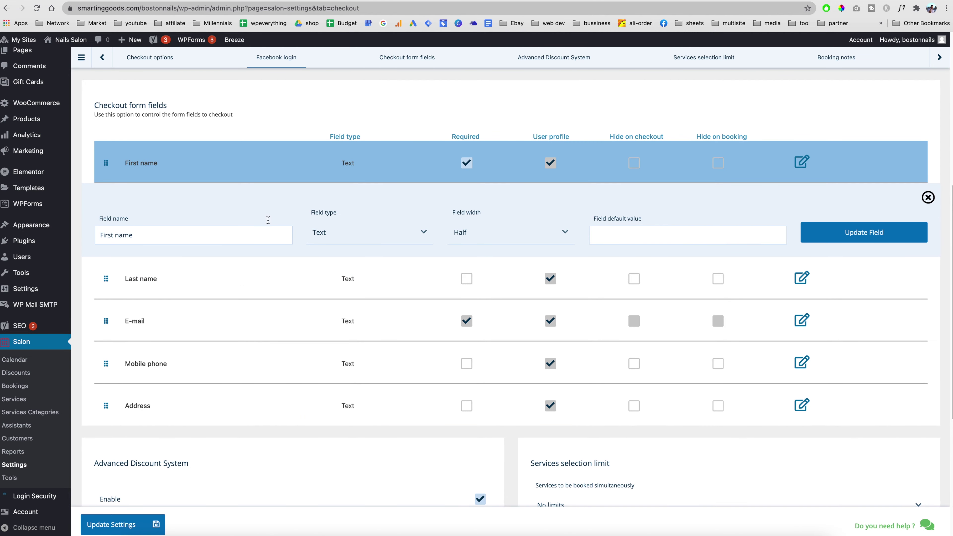
click(928, 197)
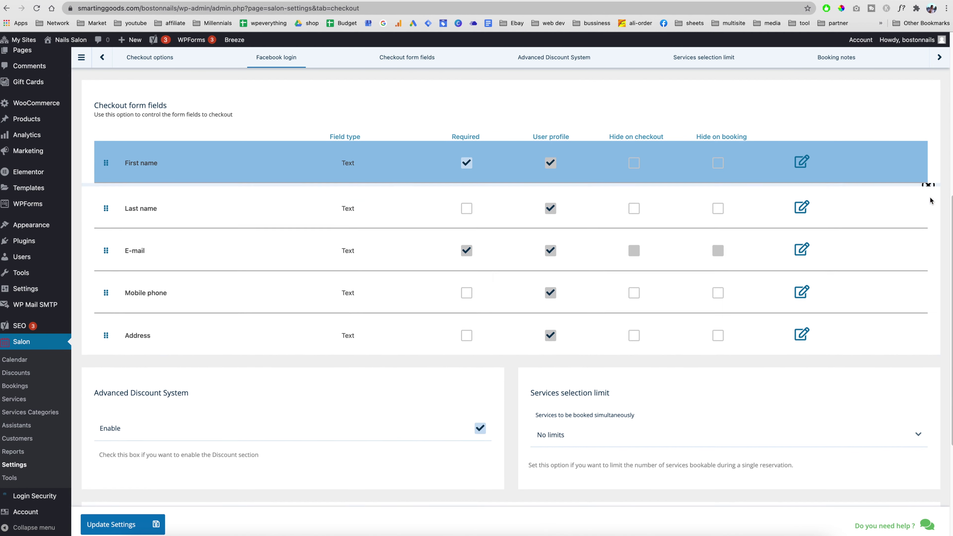
- Highlight the whole booking notes text shown to customers on the checkout page
scroll(634, 376, down, 6)
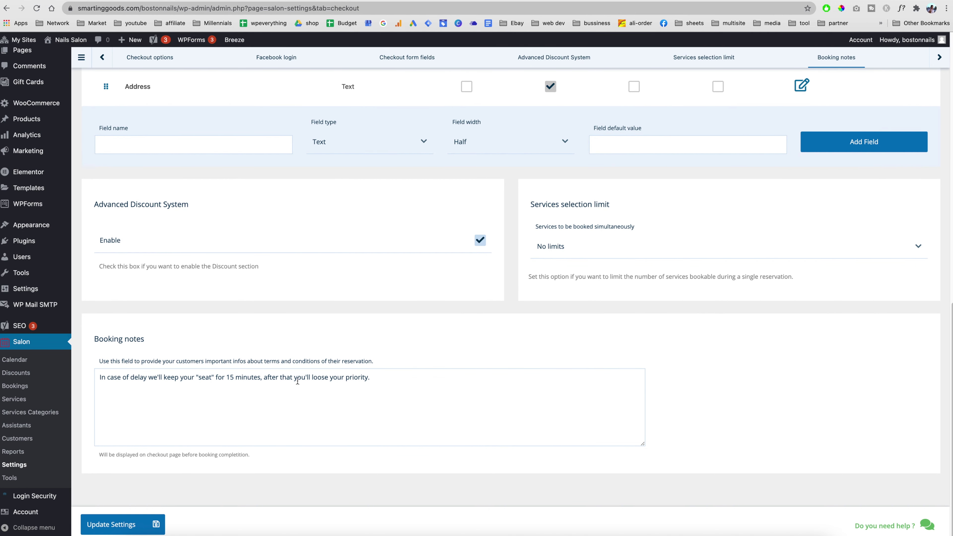
click(399, 377)
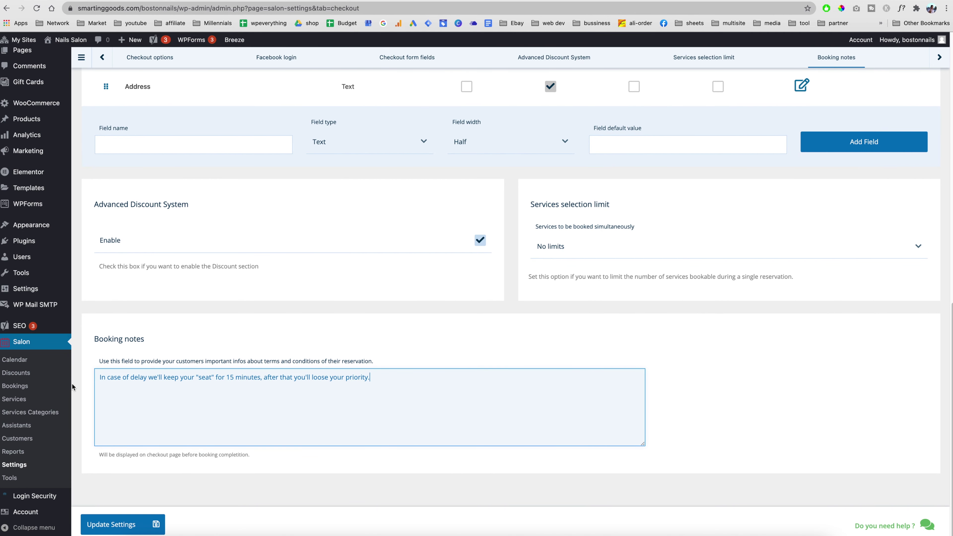
key(super+a)
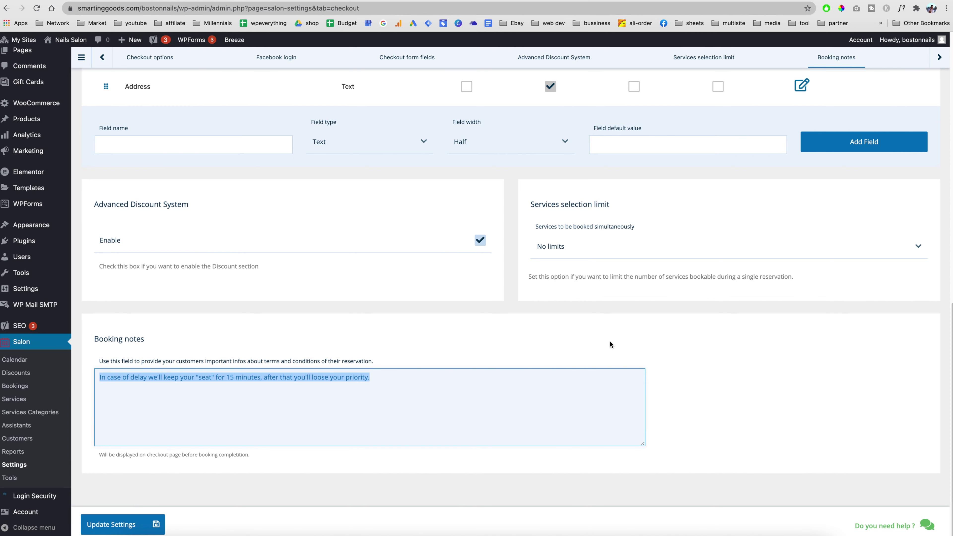
- Open the Payments settings and review the online payment status and currency options
scroll(610, 344, up, 15)
click(508, 160)
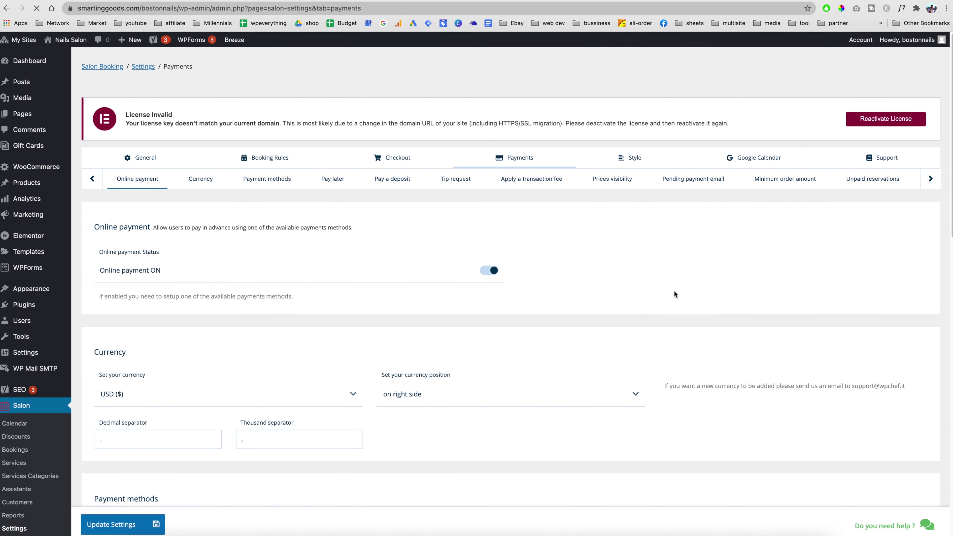
scroll(673, 290, down, 2)
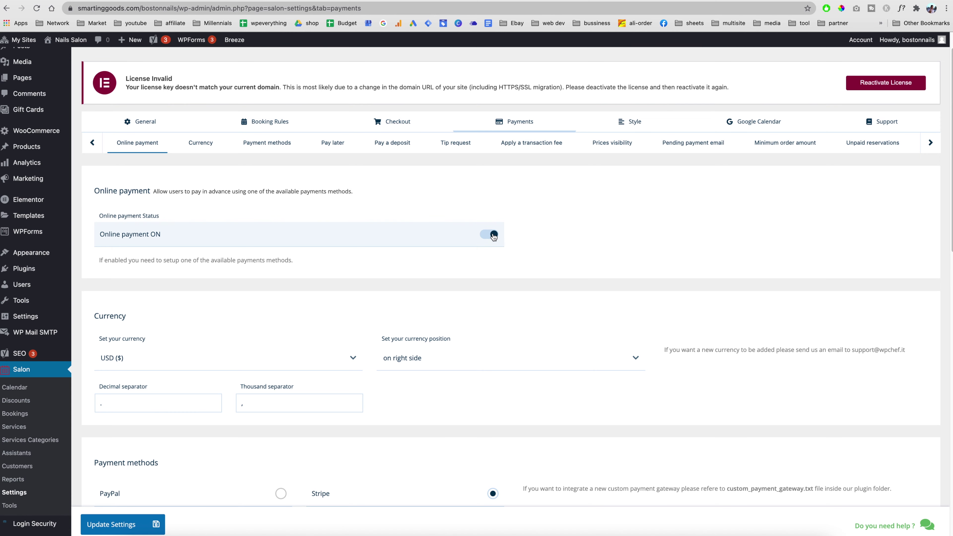
scroll(572, 247, down, 5)
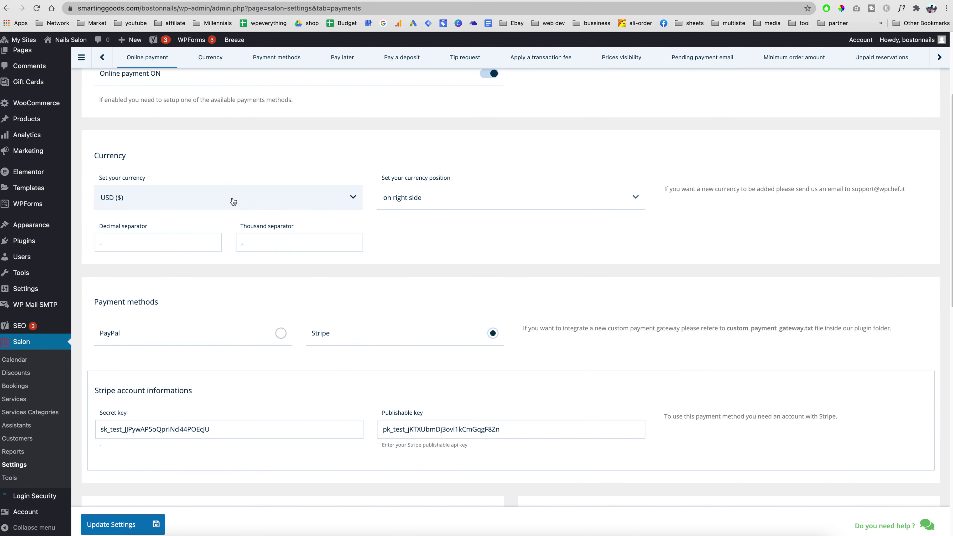
scroll(233, 201, down, 1)
- Try PayPal as the payment method, return to Stripe, and highlight the content of the Stripe secret key field
click(257, 302)
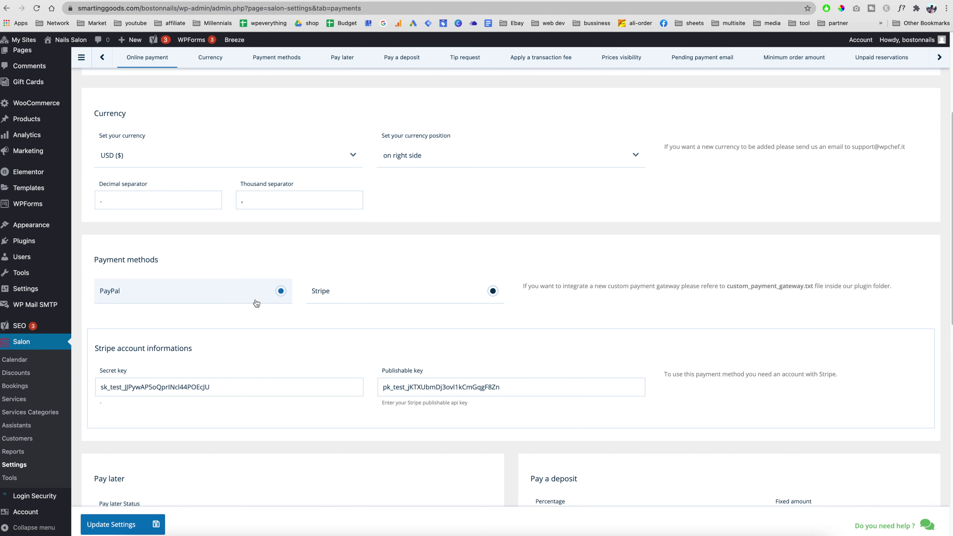
click(282, 296)
scroll(430, 360, down, 4)
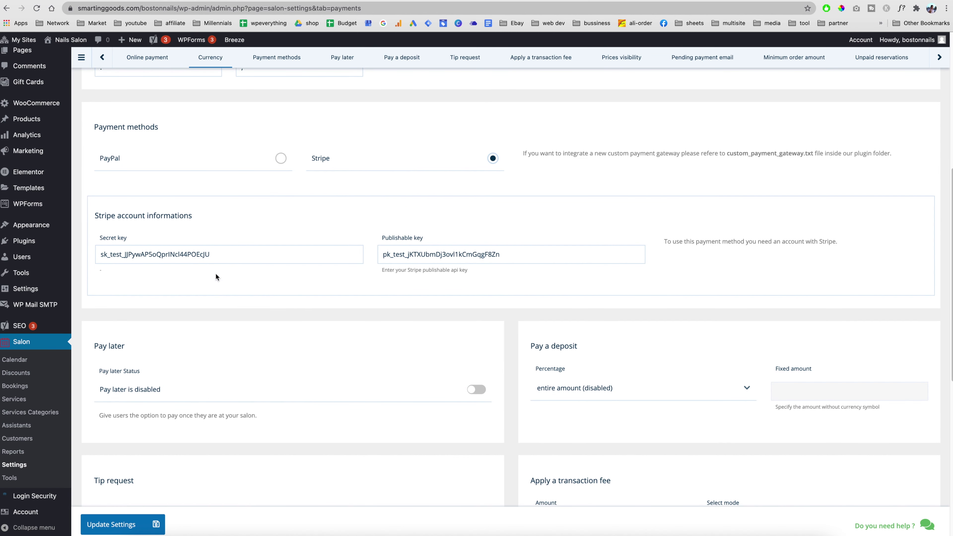
click(267, 251)
key(super+a)
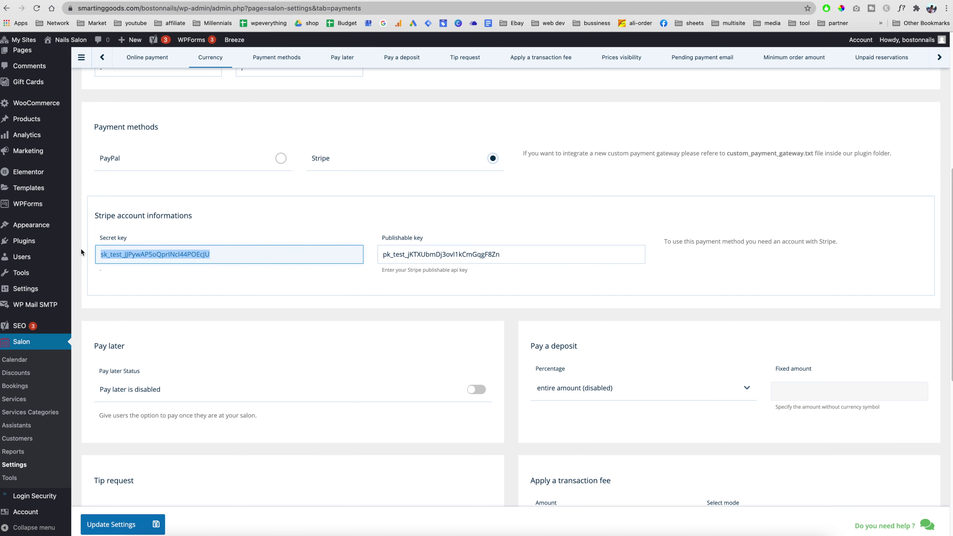
- Switch the tip field for customer tips on and back off
scroll(301, 232, down, 1)
scroll(301, 232, down, 8)
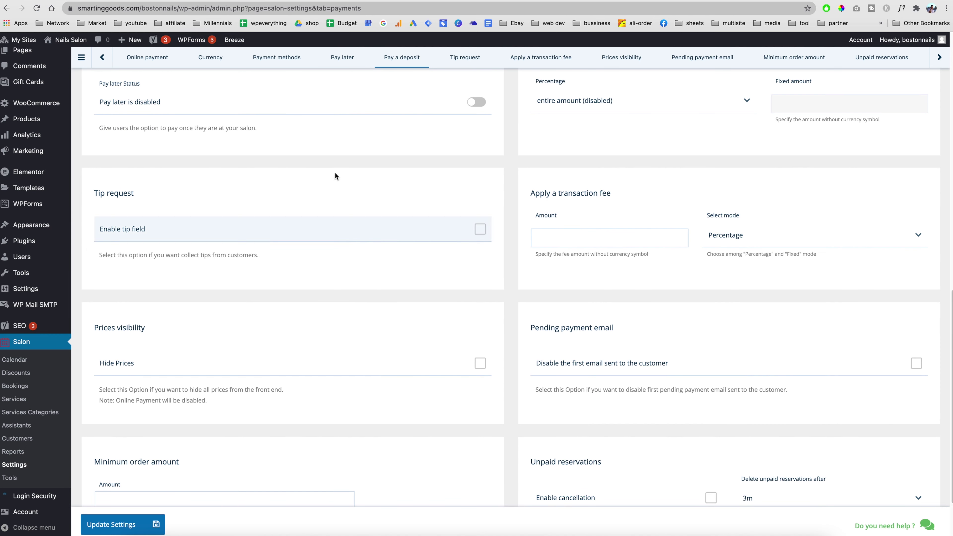
click(486, 233)
scroll(487, 235, up, 1)
click(481, 251)
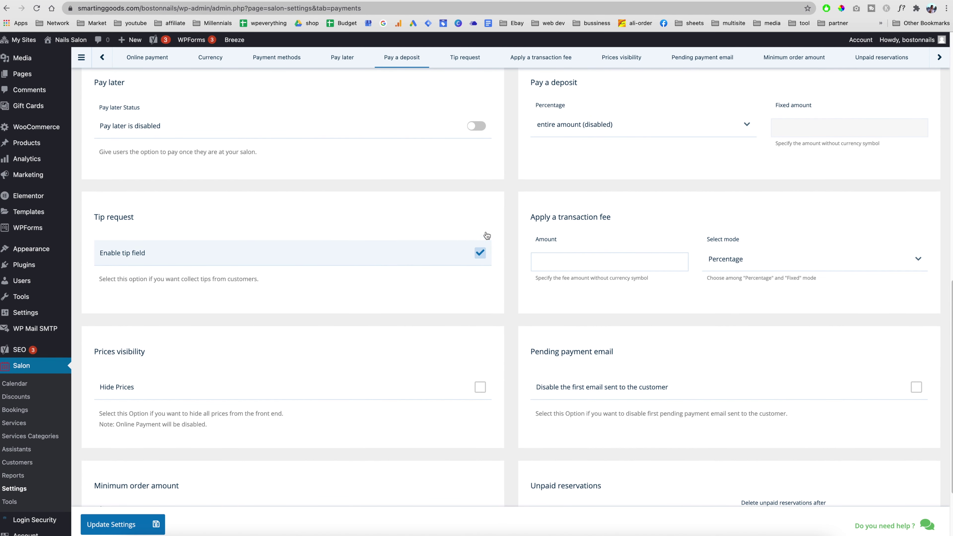
scroll(555, 251, up, 1)
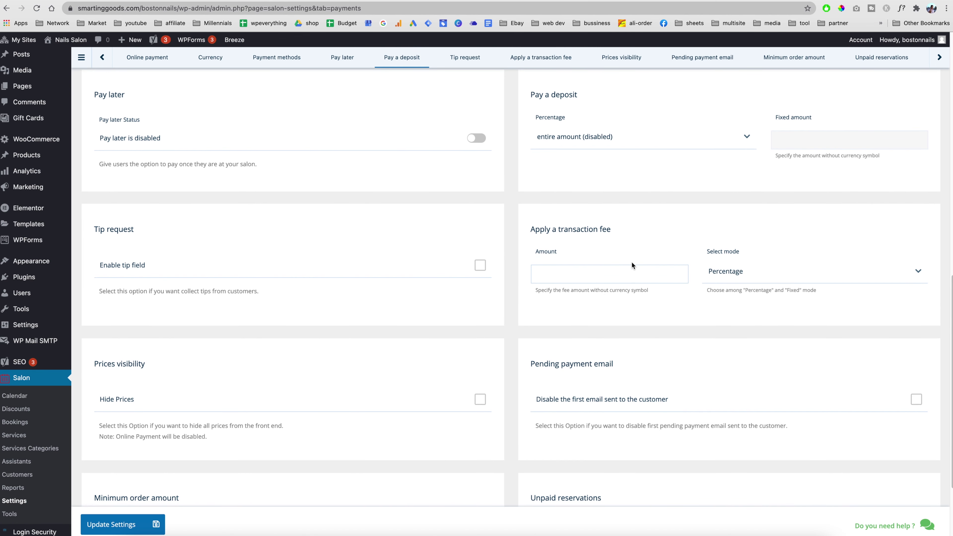
- Look at the transaction fee amount field and the Percentage and Fixed modes offered for the fee
scroll(617, 280, down, 1)
click(625, 256)
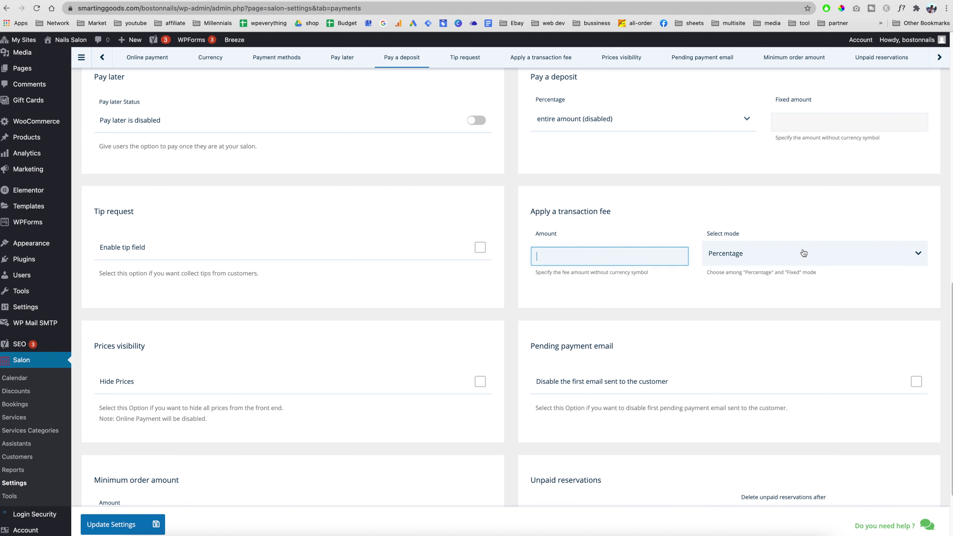
click(798, 259)
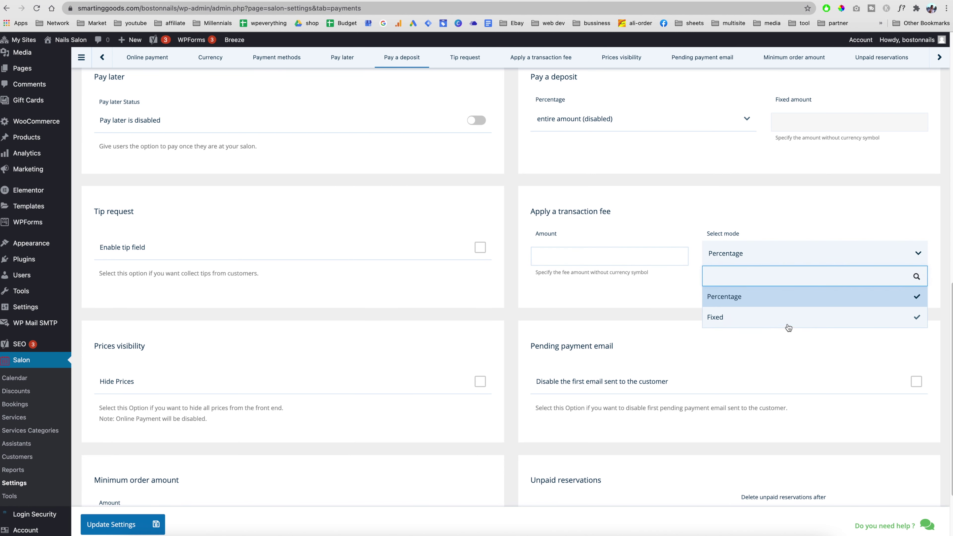
click(651, 300)
- Switch the option to disable the first pending payment email to the customer on and back off
scroll(665, 298, down, 3)
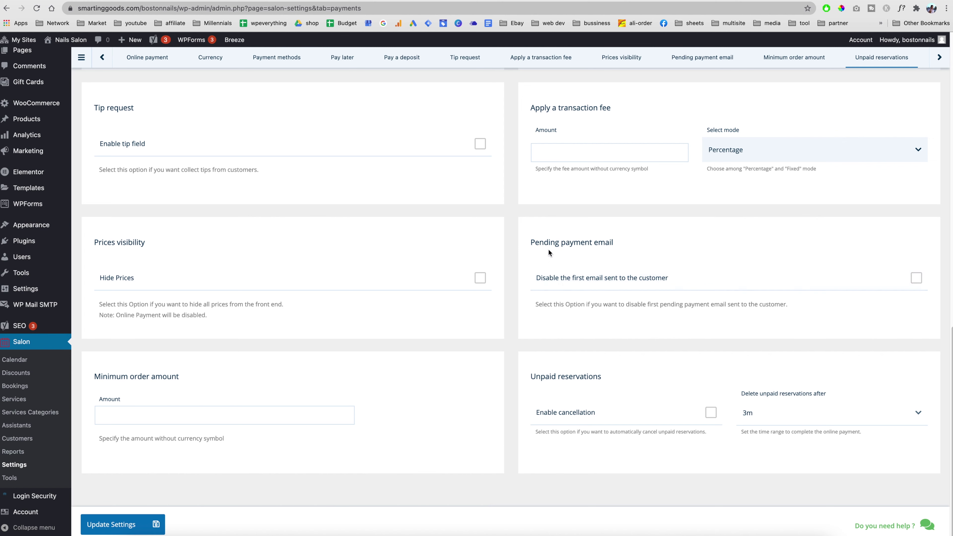
click(556, 283)
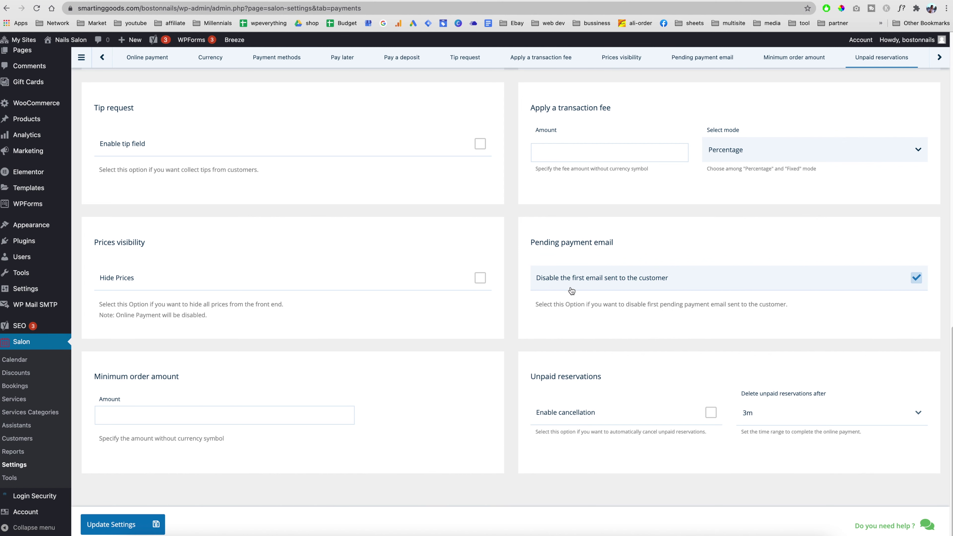
click(779, 281)
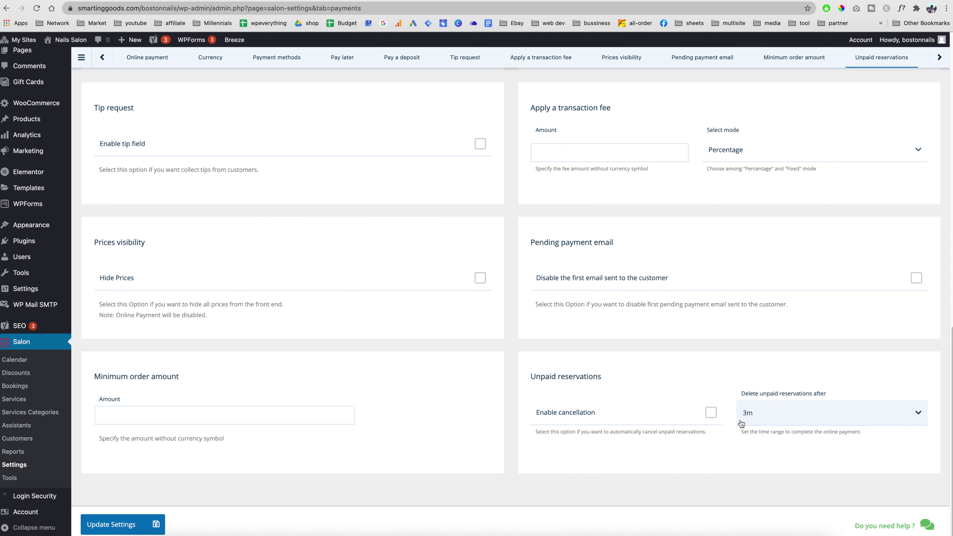
scroll(621, 264, up, 5)
scroll(623, 242, up, 8)
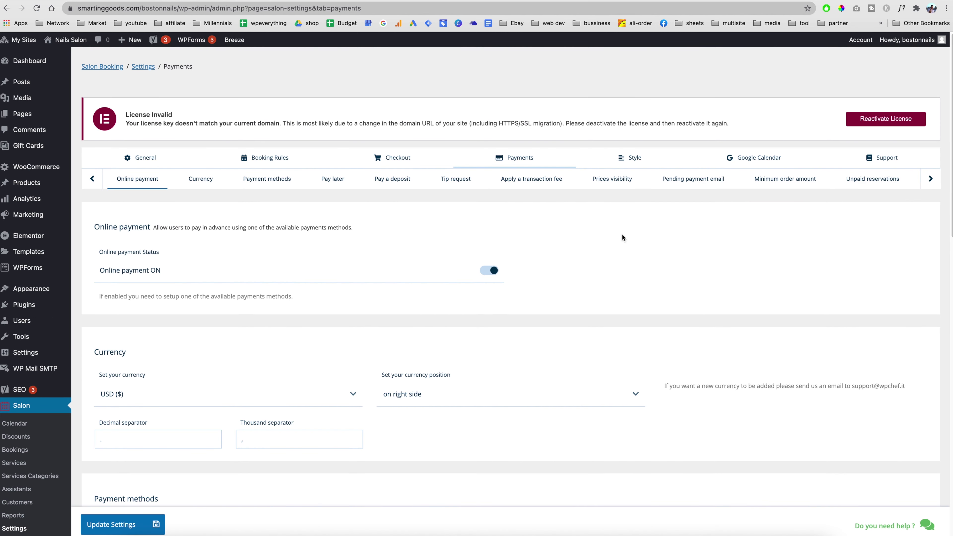
- Look through the Style settings, covering the booking form layouts, custom colors, Ajax steps and Bootstrap assets options
click(650, 162)
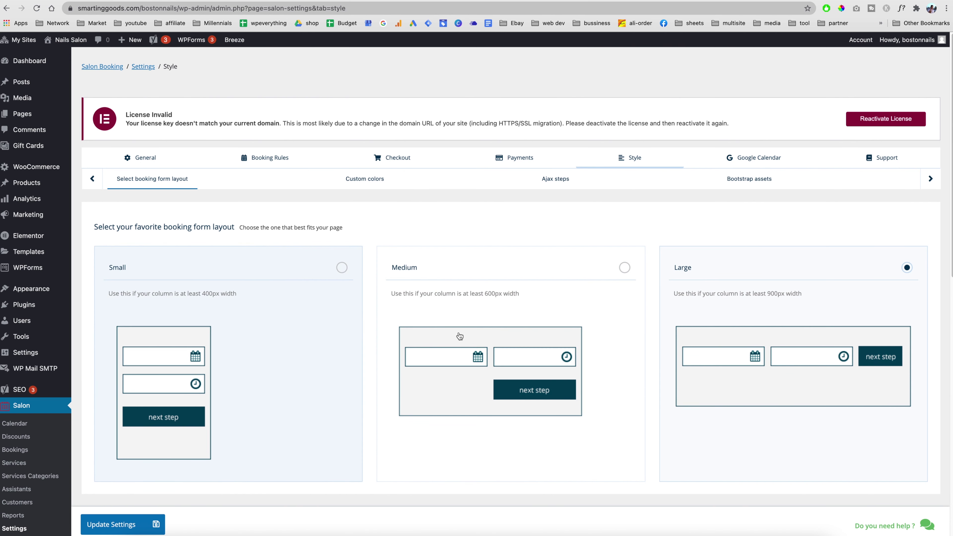
scroll(492, 342, down, 8)
scroll(530, 221, up, 8)
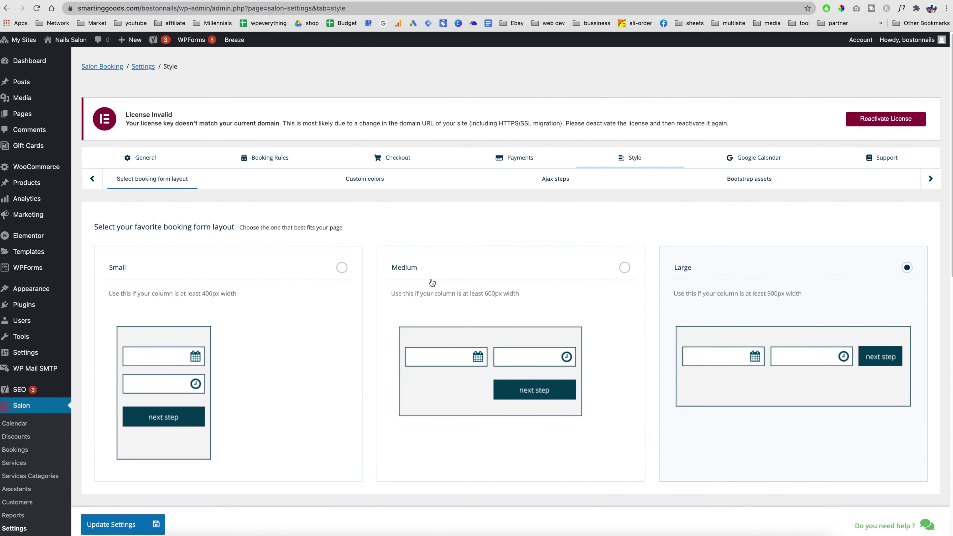
scroll(544, 345, down, 9)
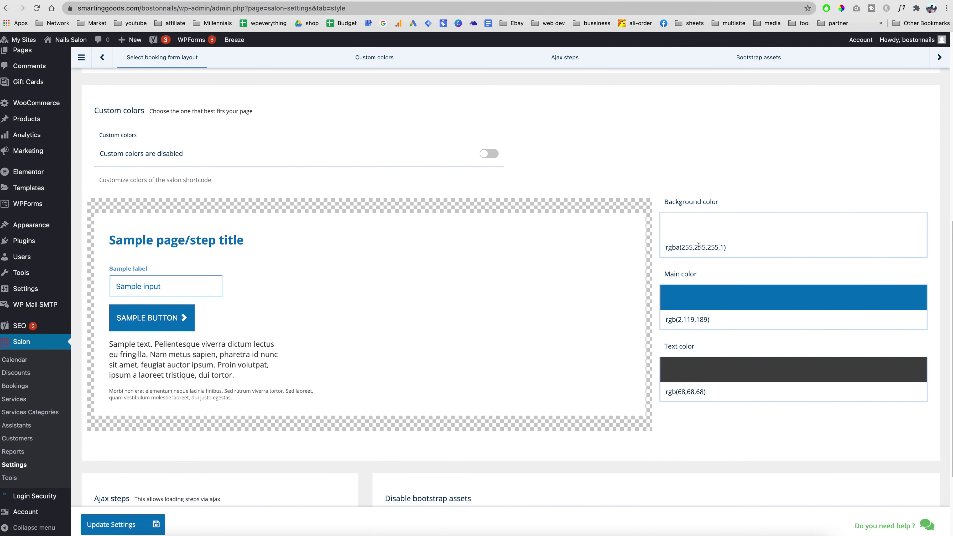
scroll(571, 390, down, 3)
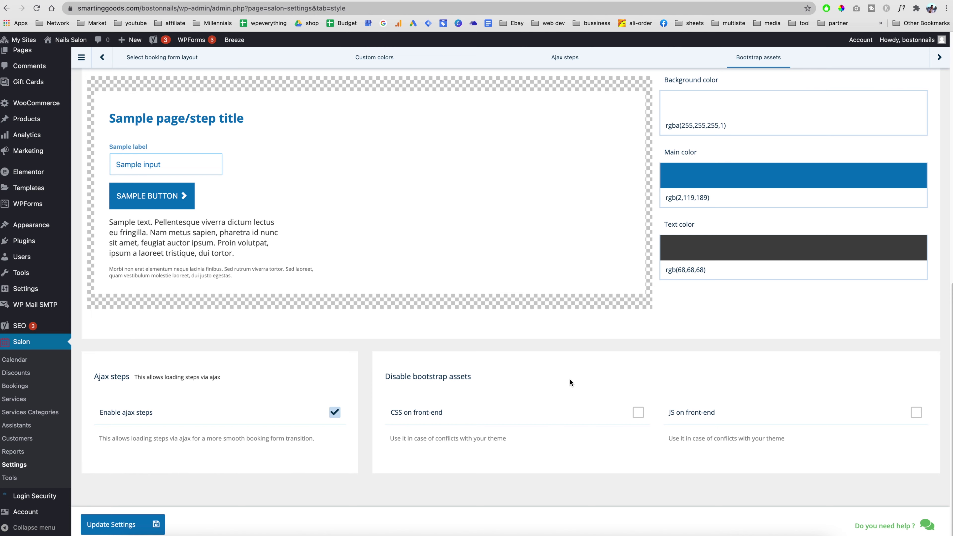
scroll(578, 361, up, 12)
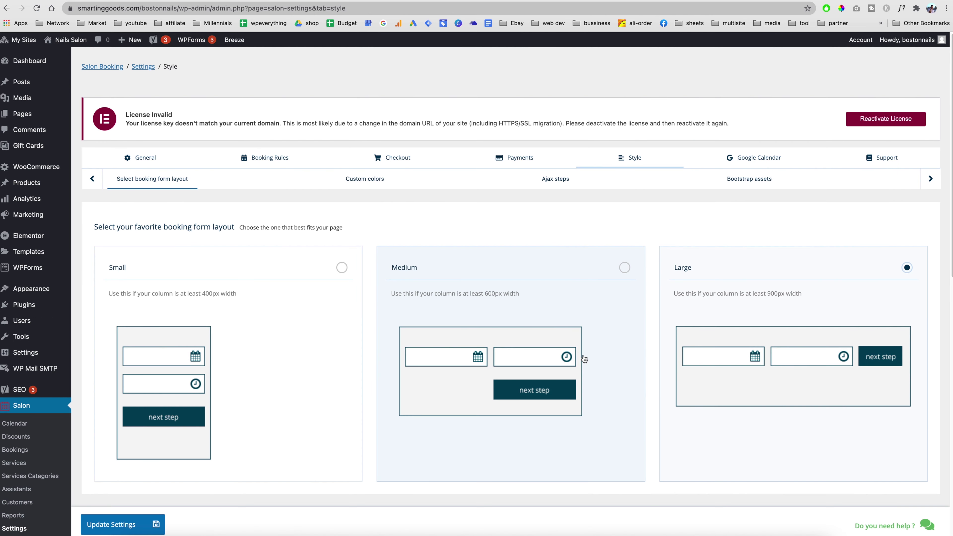
- Review the Google Calendar settings, highlight the content of the Redirect URI field, and save the settings
click(758, 164)
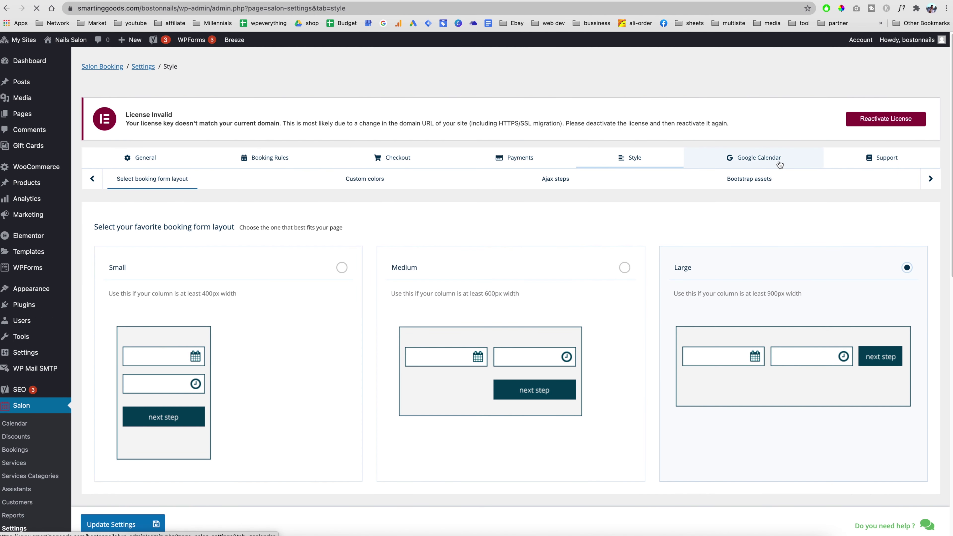
scroll(530, 389, down, 1)
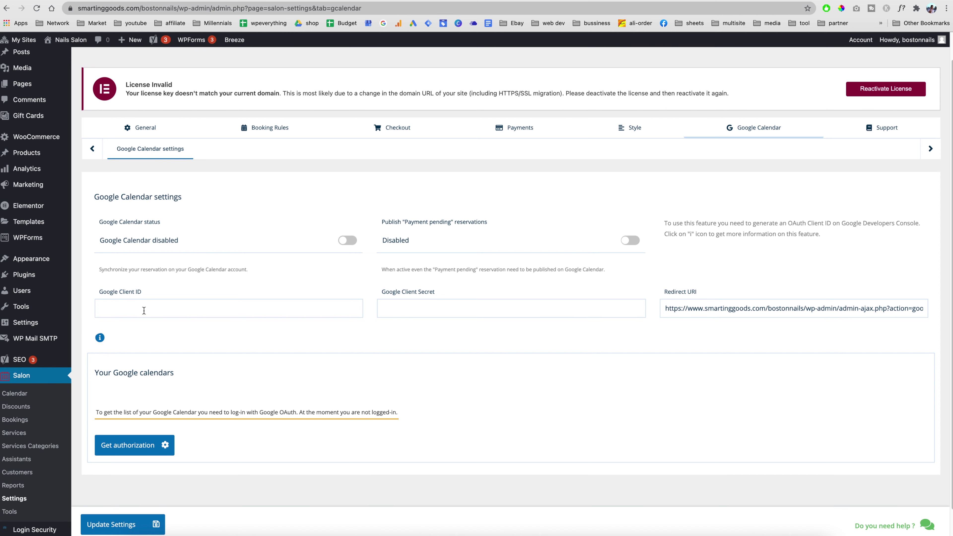
scroll(316, 376, down, 2)
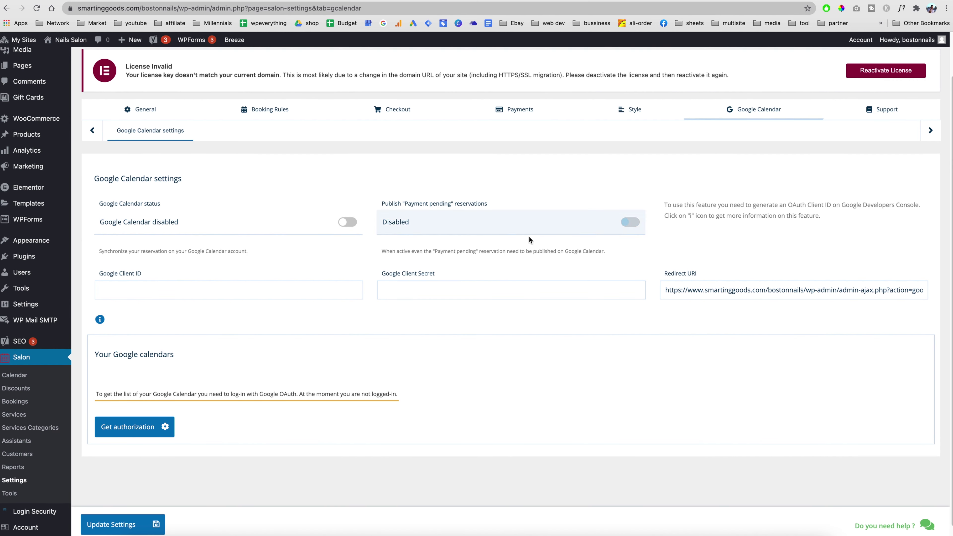
key(Tab)
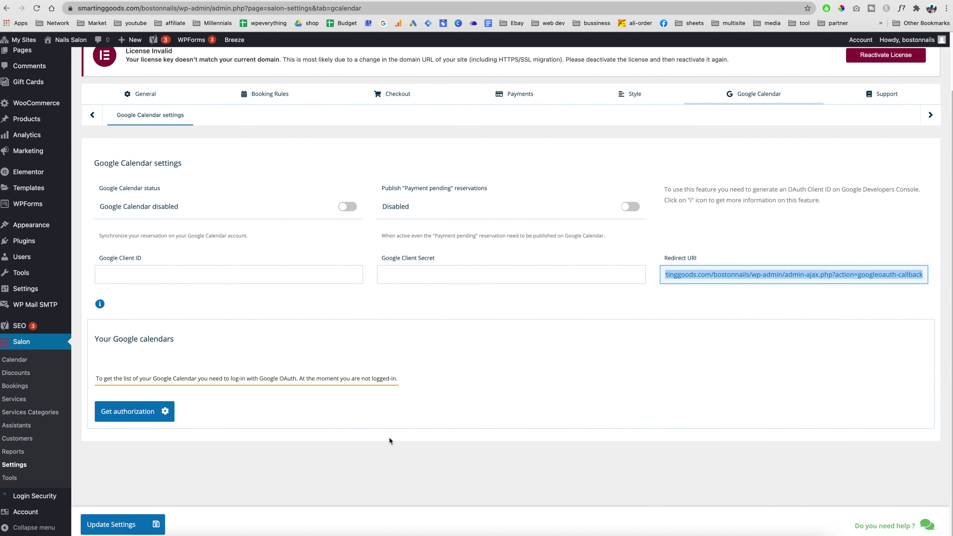
click(99, 527)
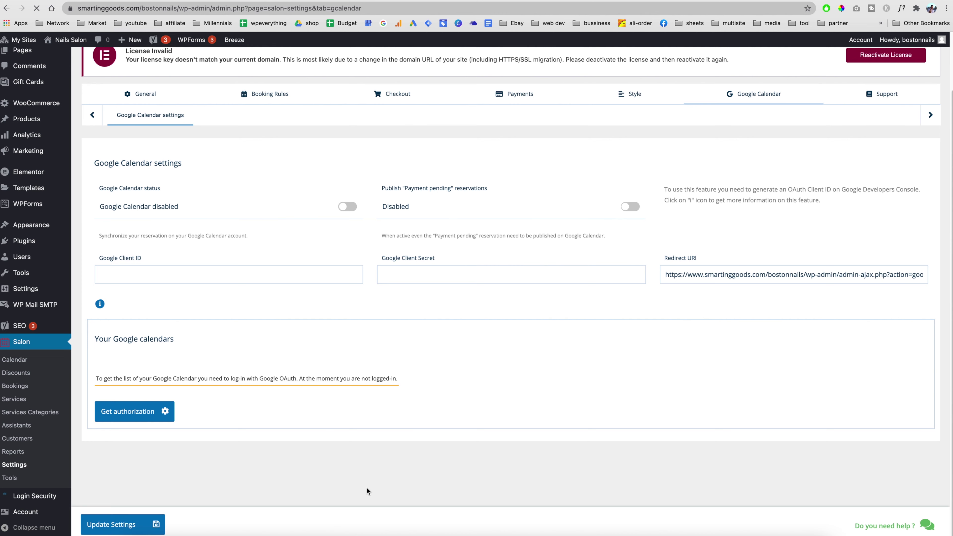